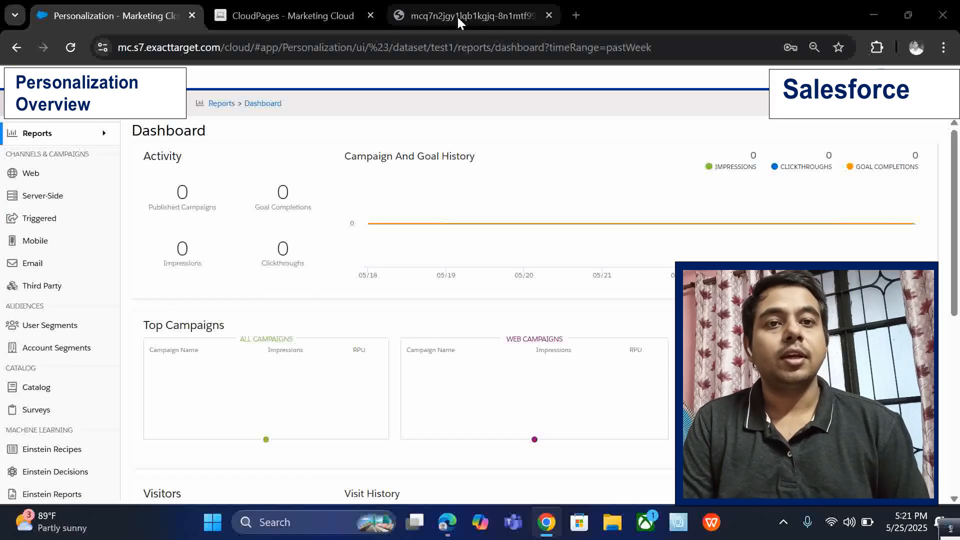
Examine the Personalization dashboard's activity figures and campaign and goal history chart.
{"action": "mouse_move", "coordinate": [80, 143]}
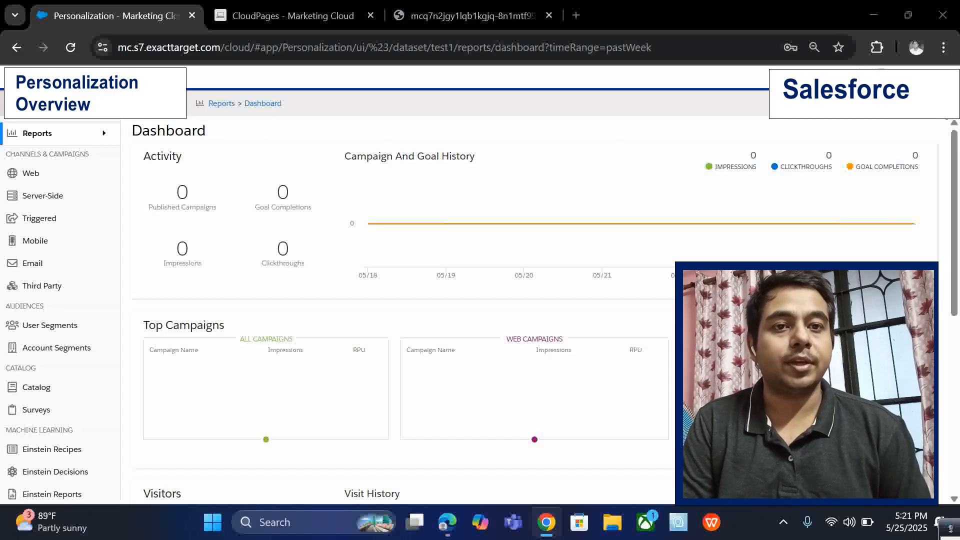
{"action": "left_click", "coordinate": [945, 106]}
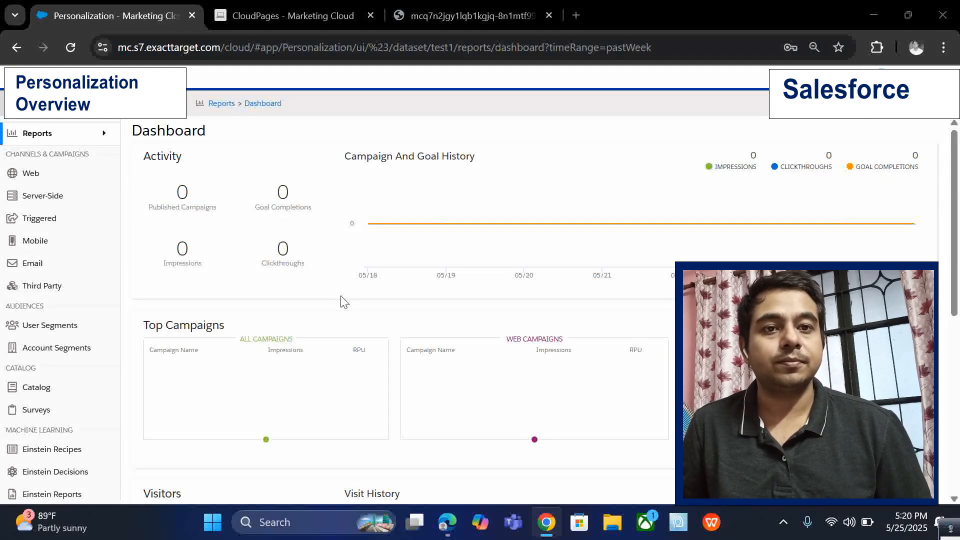
{"action": "mouse_move", "coordinate": [404, 225]}
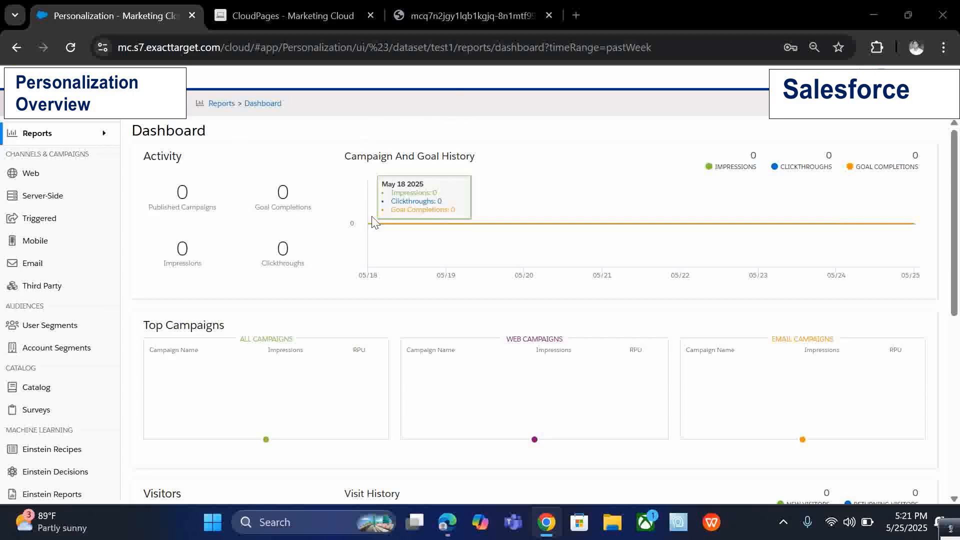
{"action": "mouse_move", "coordinate": [14, 241]}
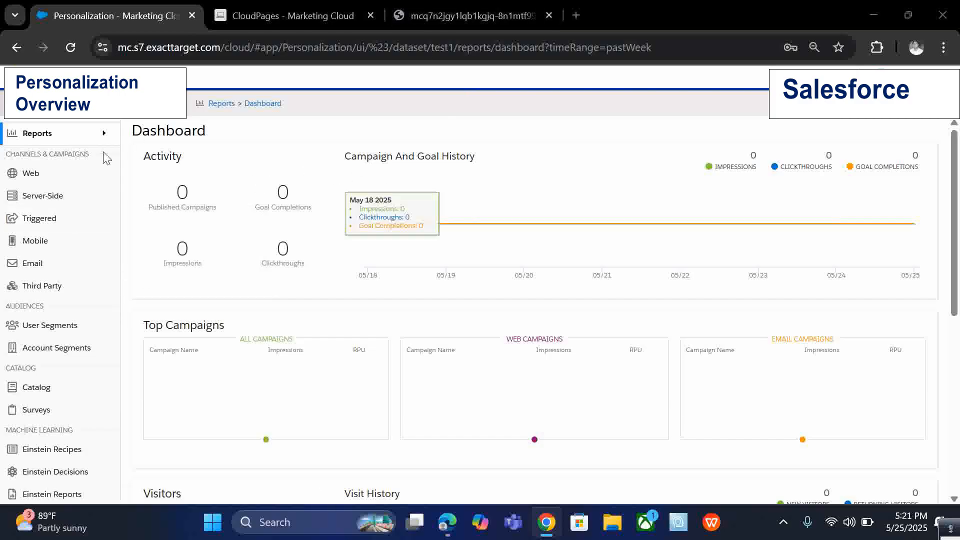
{"action": "mouse_move", "coordinate": [80, 143]}
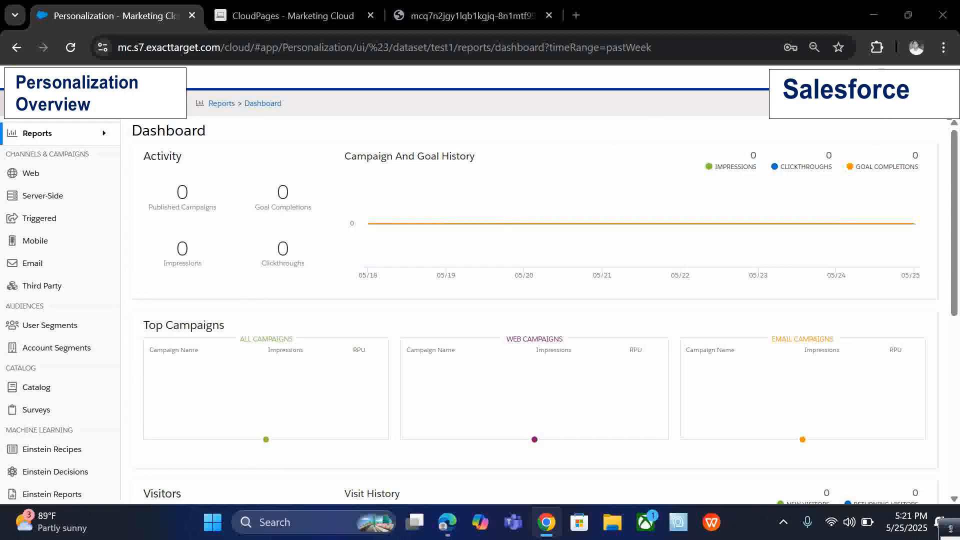
View the Manage Datasets page and its Create Dataset dialog, then close it and return to the dashboard.
{"action": "left_click", "coordinate": [948, 120]}
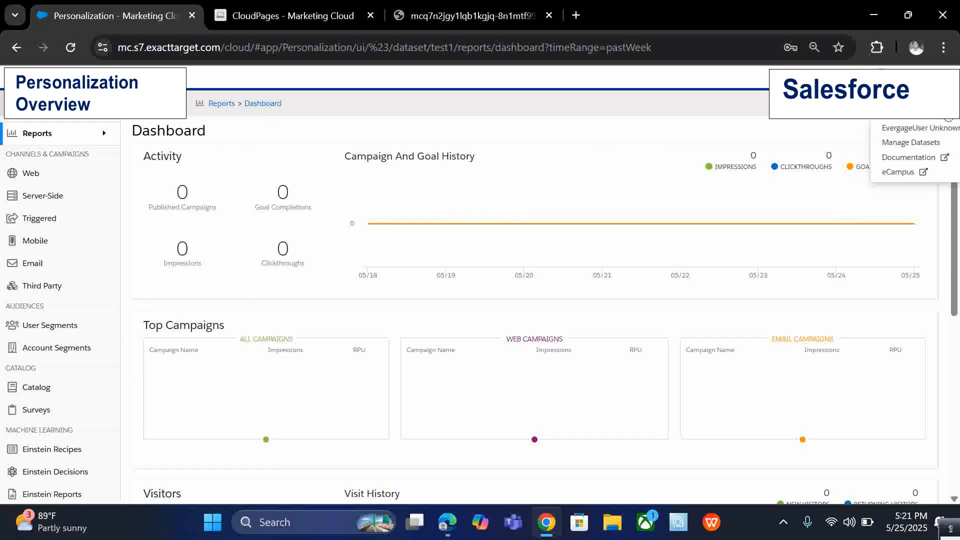
{"action": "left_click", "coordinate": [907, 144]}
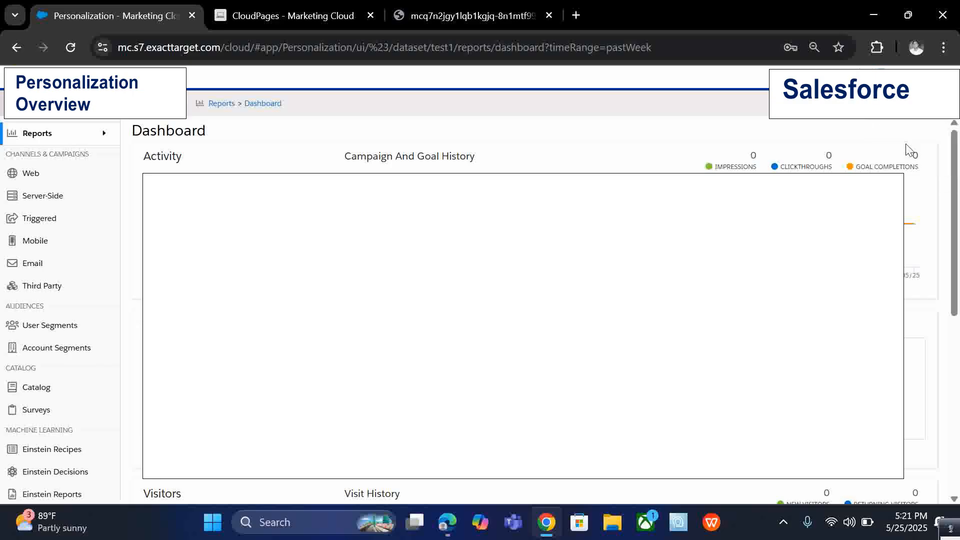
{"action": "left_click", "coordinate": [138, 152]}
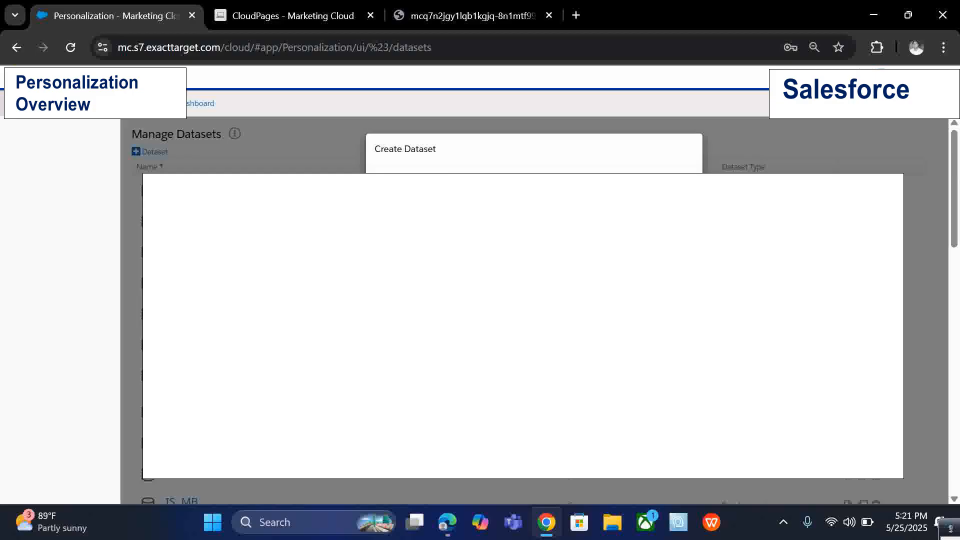
{"action": "key", "text": "Escape"}
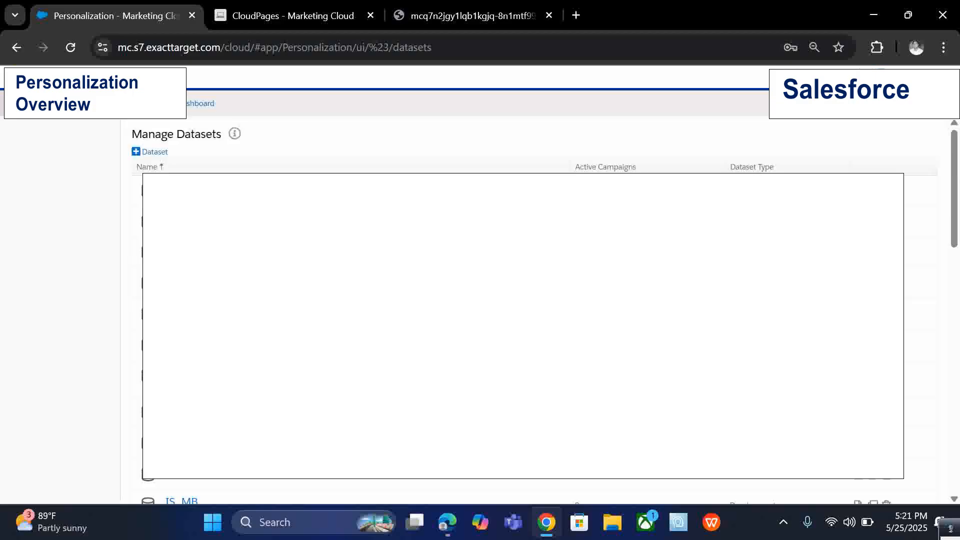
{"action": "left_click", "coordinate": [18, 48]}
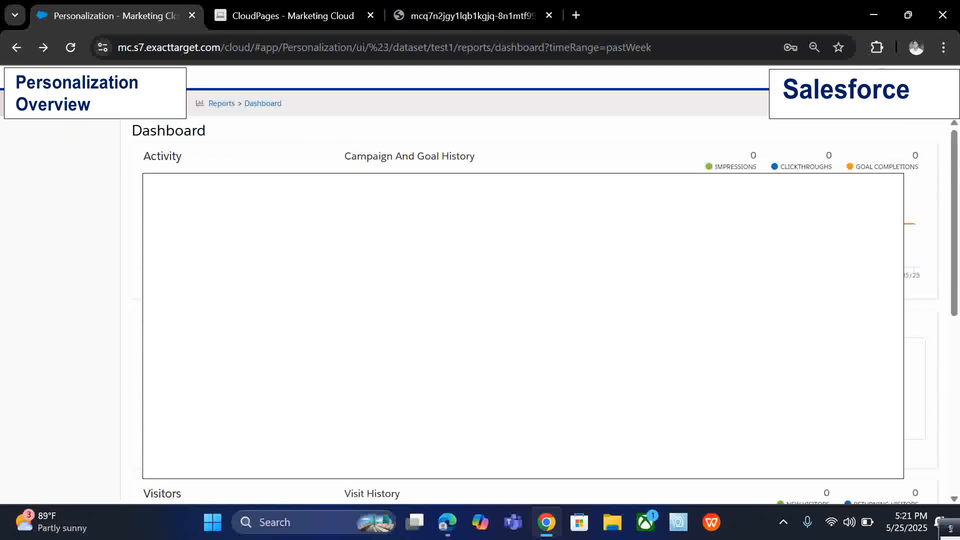
Reopen Personalization from the Marketing Cloud app dashboard.
{"action": "left_click", "coordinate": [21, 78]}
{"action": "mouse_move", "coordinate": [217, 130]}
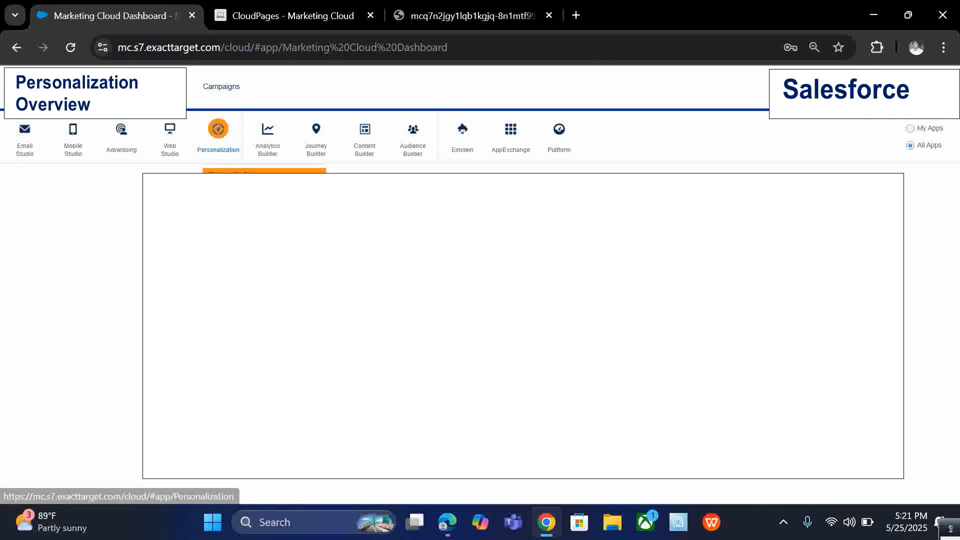
{"action": "left_click", "coordinate": [220, 175]}
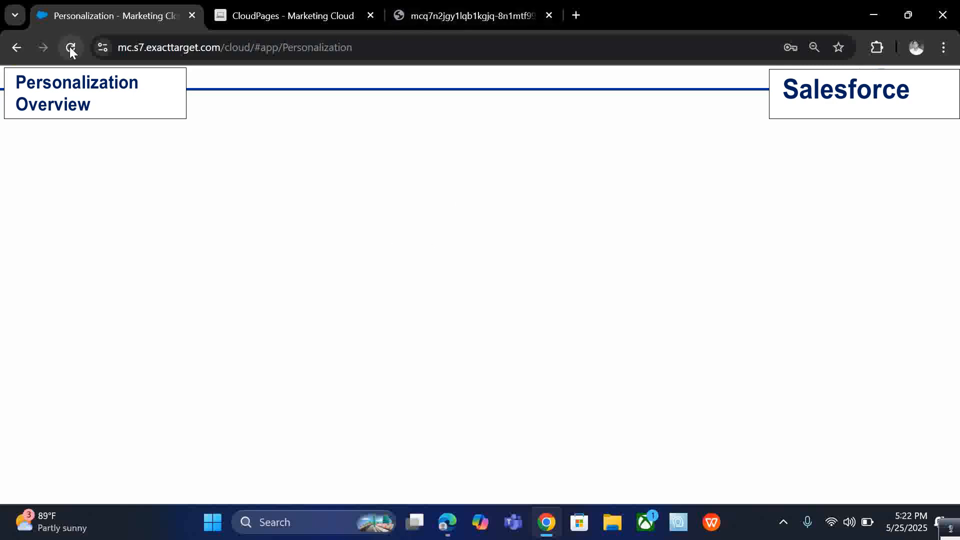
Look at the sample furniture website in the third browser tab and return to the Personalization dashboard.
{"action": "left_click", "coordinate": [476, 6]}
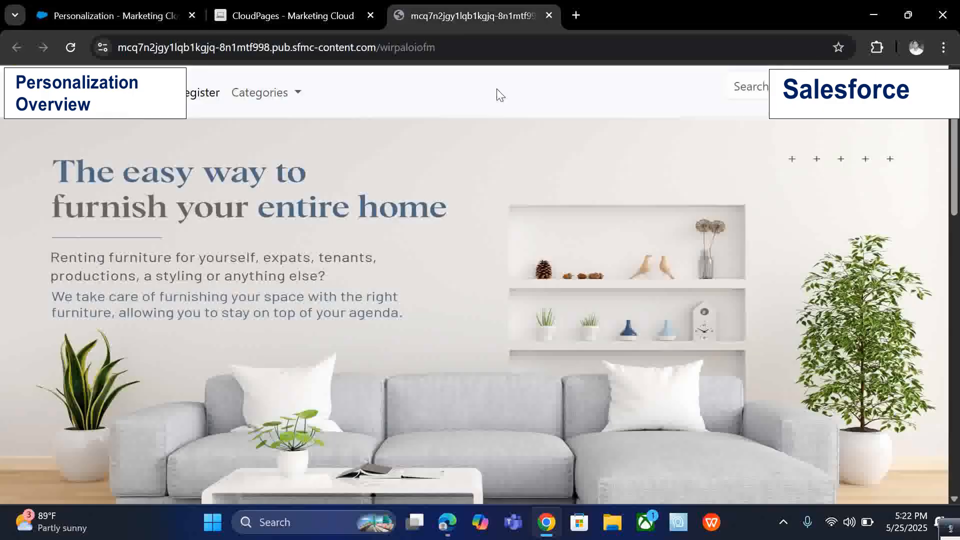
{"action": "left_click", "coordinate": [155, 4]}
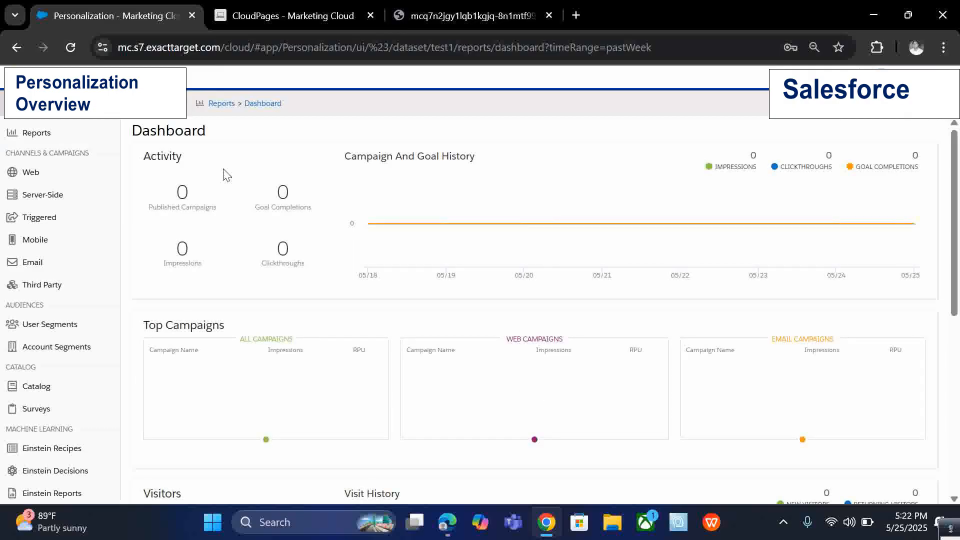
{"action": "mouse_move", "coordinate": [20, 135]}
{"action": "mouse_move", "coordinate": [944, 109]}
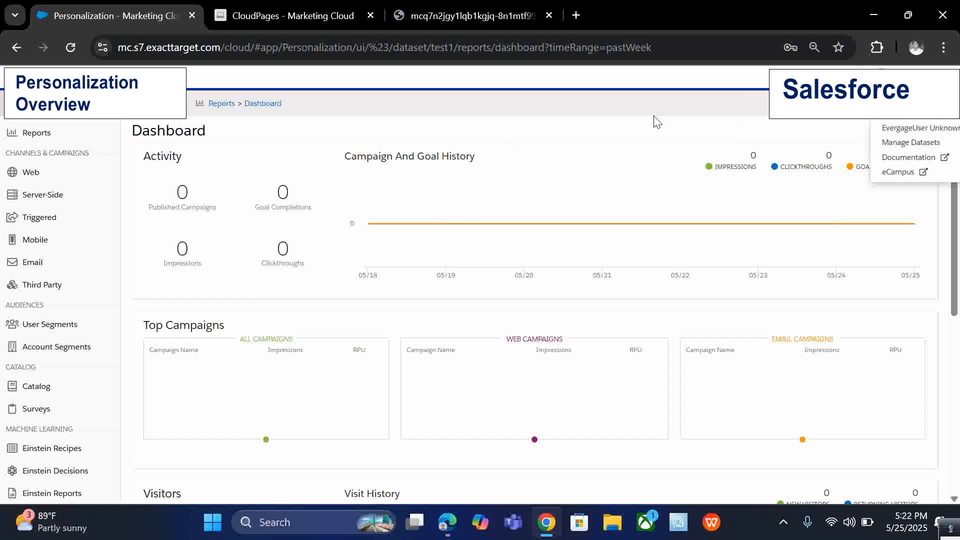
Browse the Security and Settings pages: Manage Users, Manage SFTP Configuration and user Attributes.
{"action": "scroll", "coordinate": [77, 312], "scroll_direction": "down", "scroll_amount": 3}
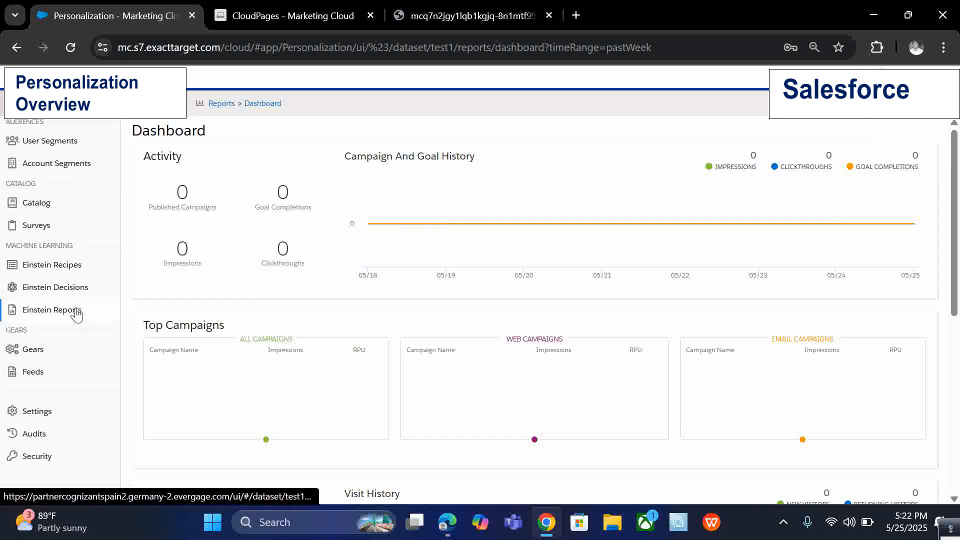
{"action": "mouse_move", "coordinate": [79, 412]}
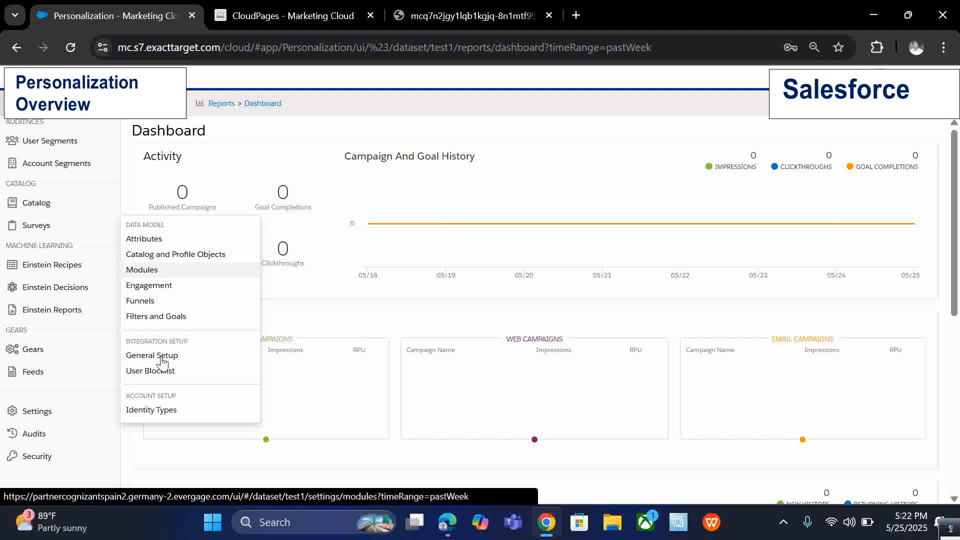
{"action": "mouse_move", "coordinate": [57, 450]}
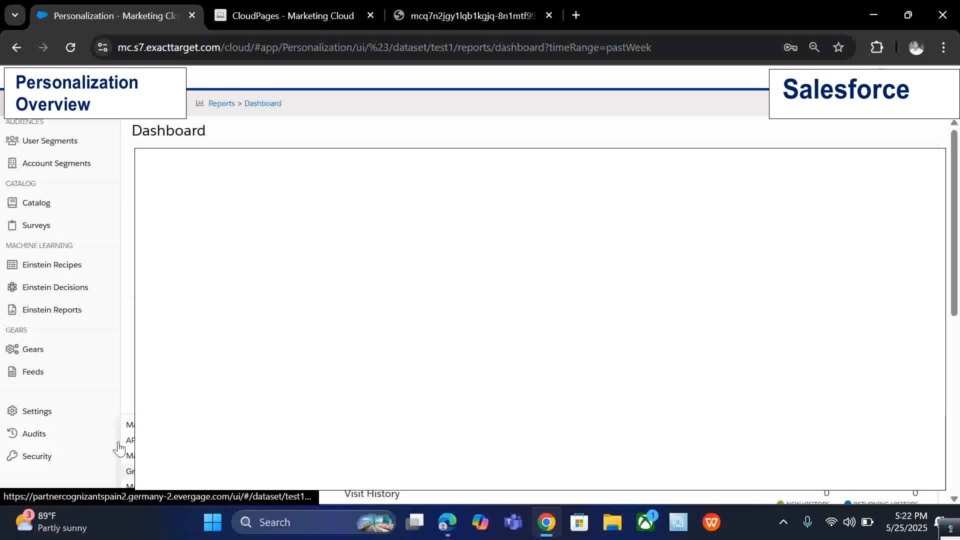
{"action": "mouse_move", "coordinate": [90, 459]}
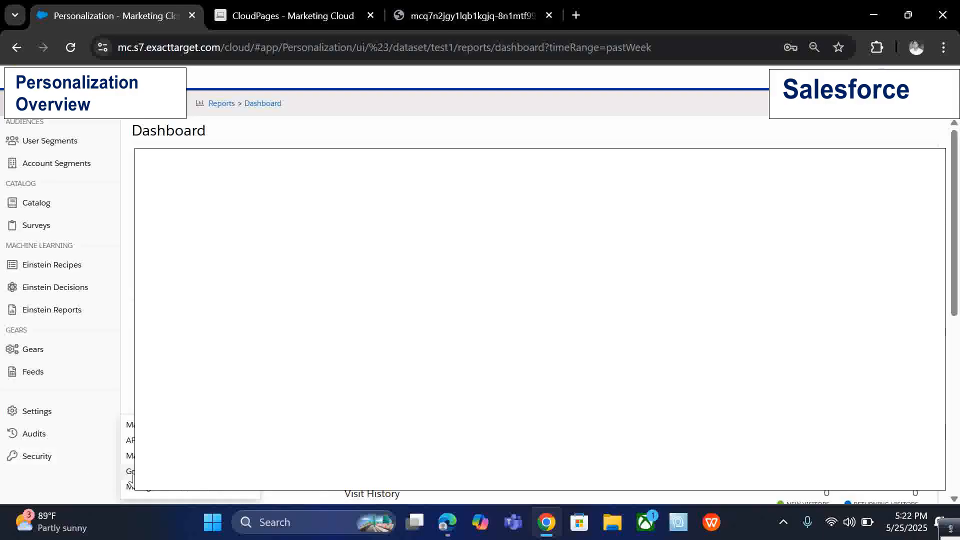
{"action": "left_click", "coordinate": [129, 424]}
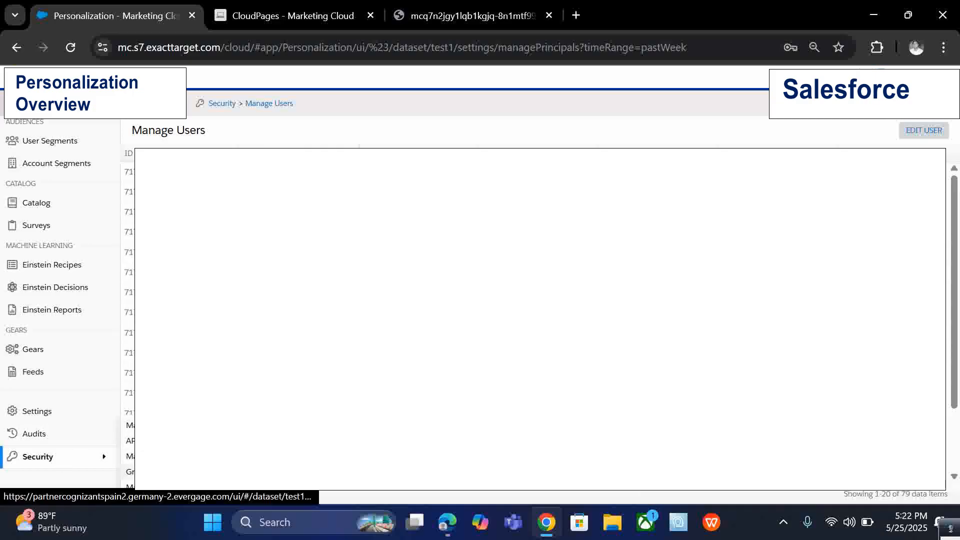
{"action": "left_click", "coordinate": [155, 456]}
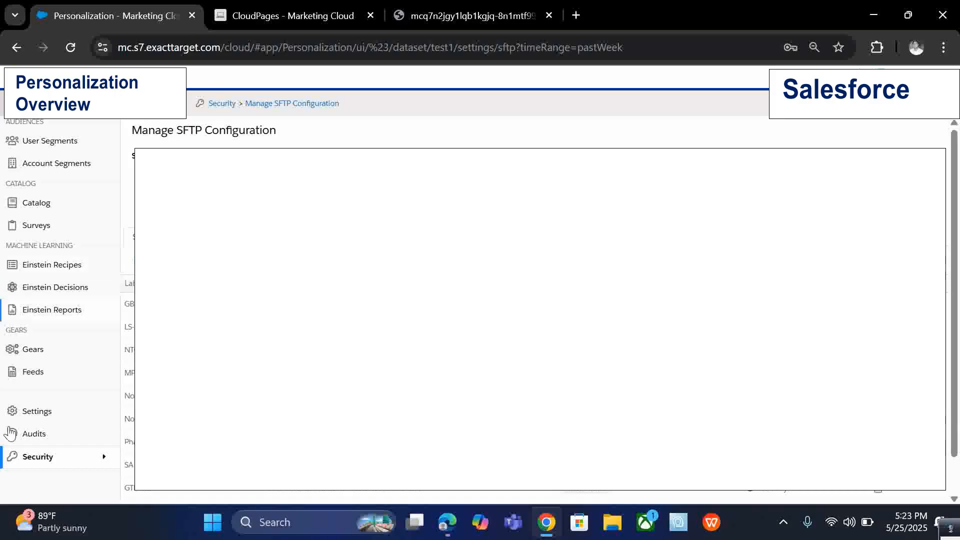
{"action": "mouse_move", "coordinate": [55, 457]}
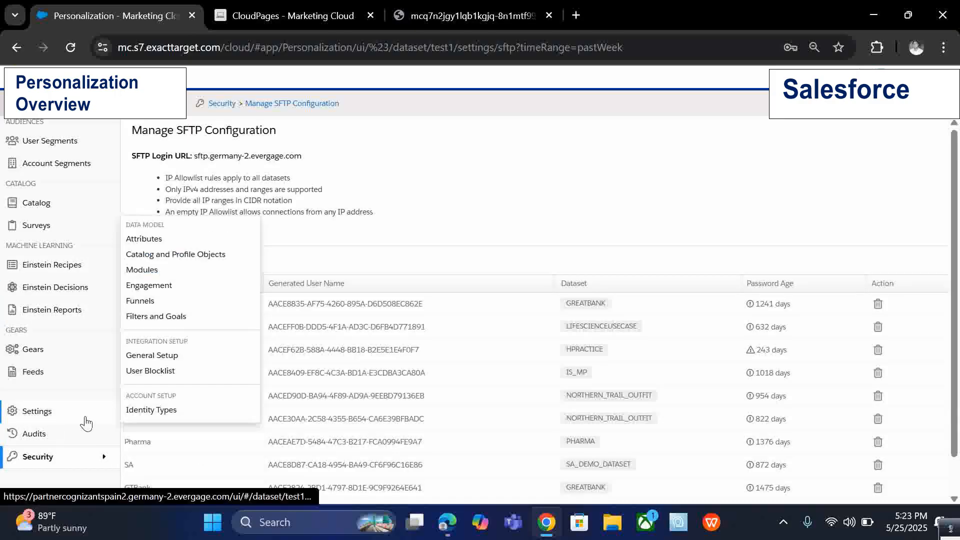
{"action": "left_click", "coordinate": [213, 242]}
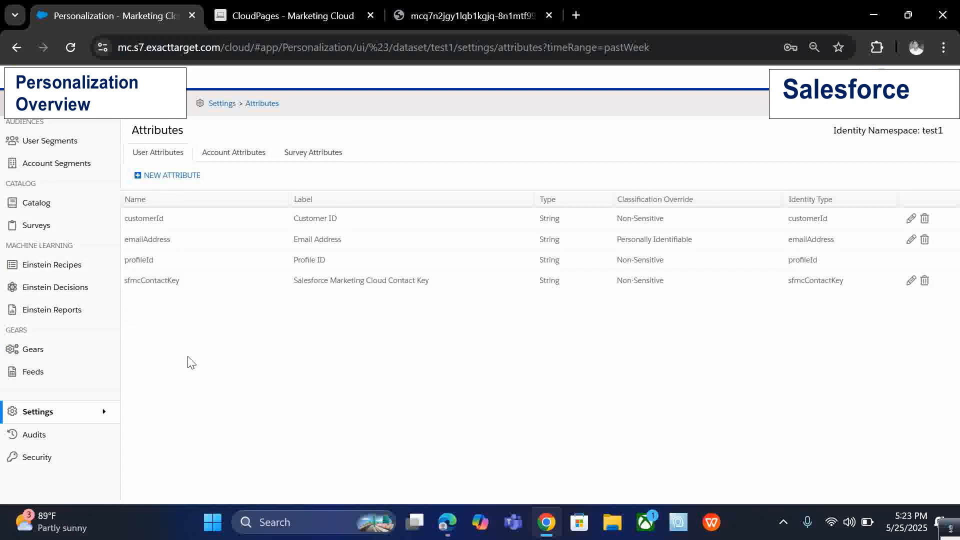
{"action": "left_click", "coordinate": [151, 177]}
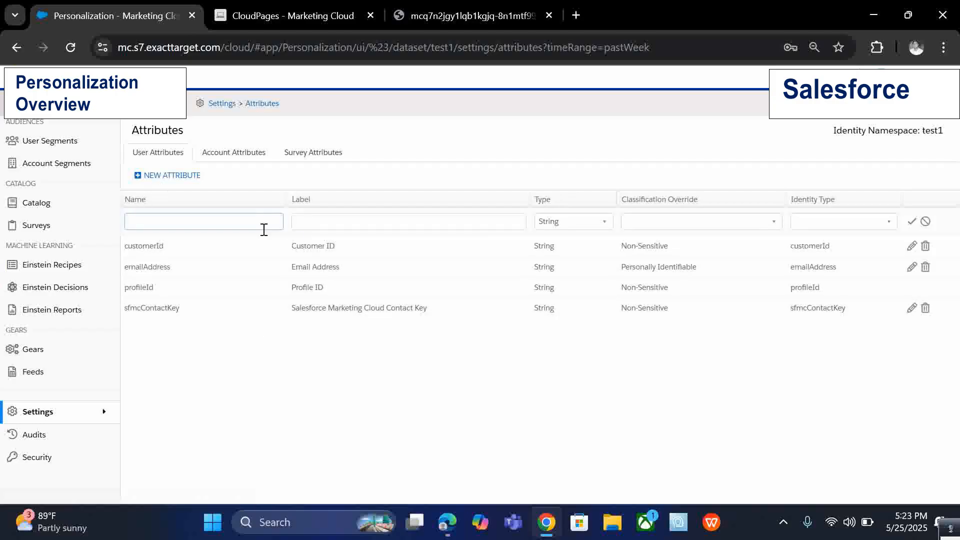
{"action": "left_click", "coordinate": [333, 223]}
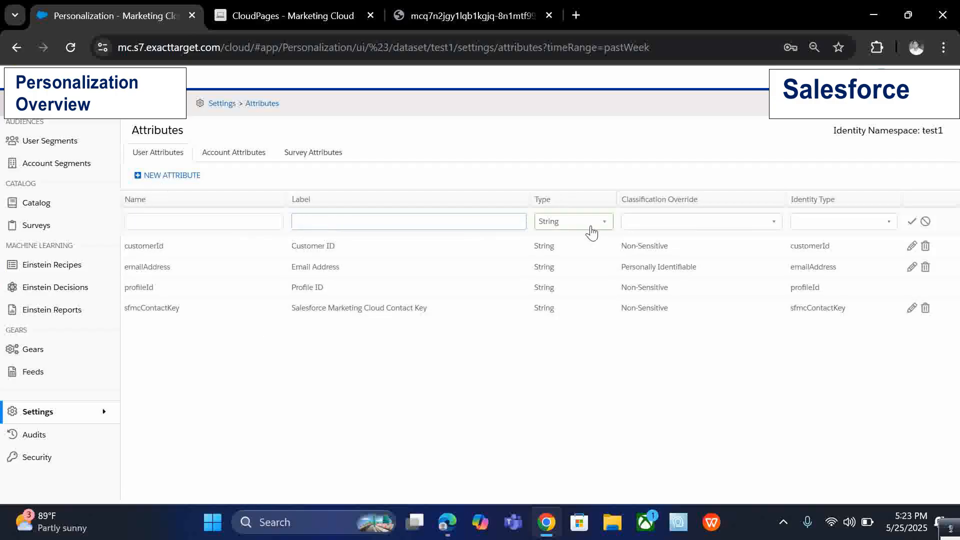
{"action": "left_click", "coordinate": [687, 221]}
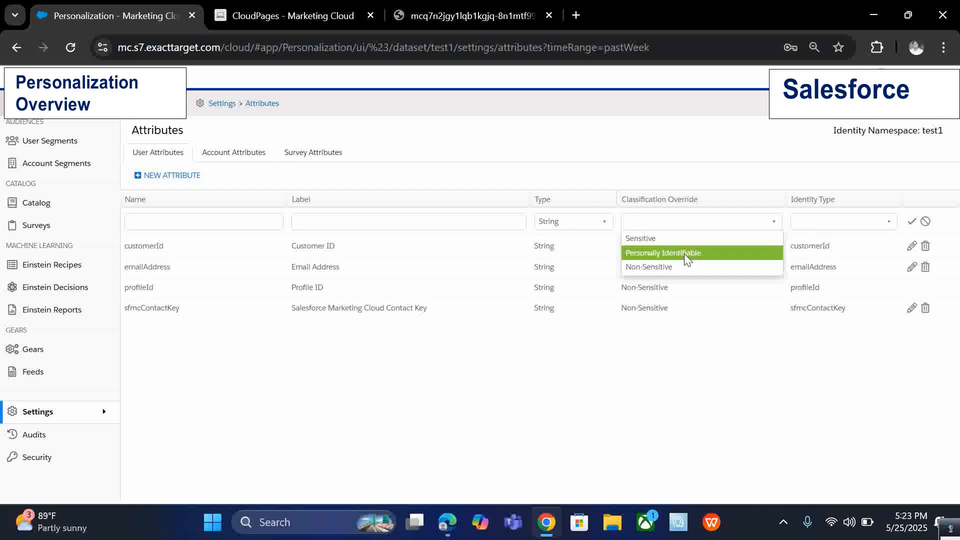
{"action": "left_click", "coordinate": [670, 361]}
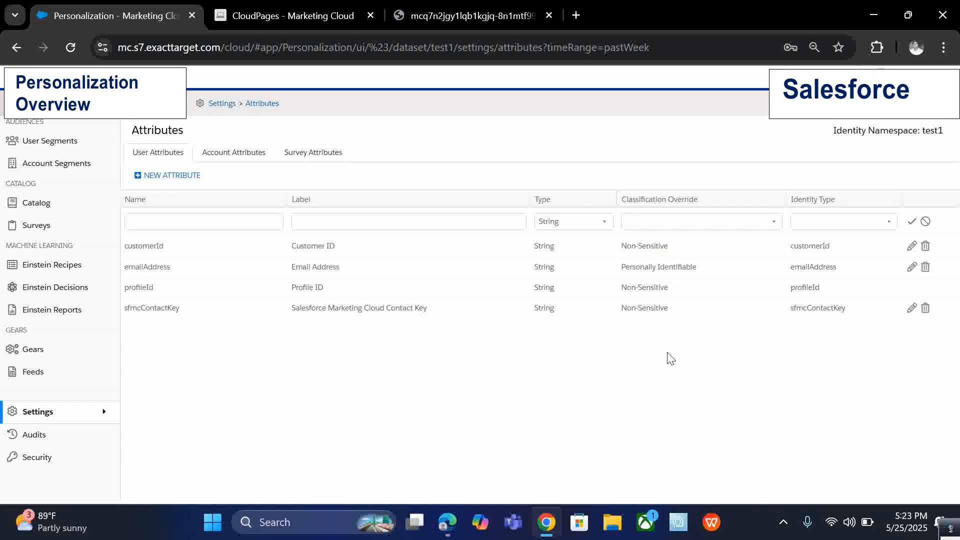
{"action": "left_click", "coordinate": [925, 221]}
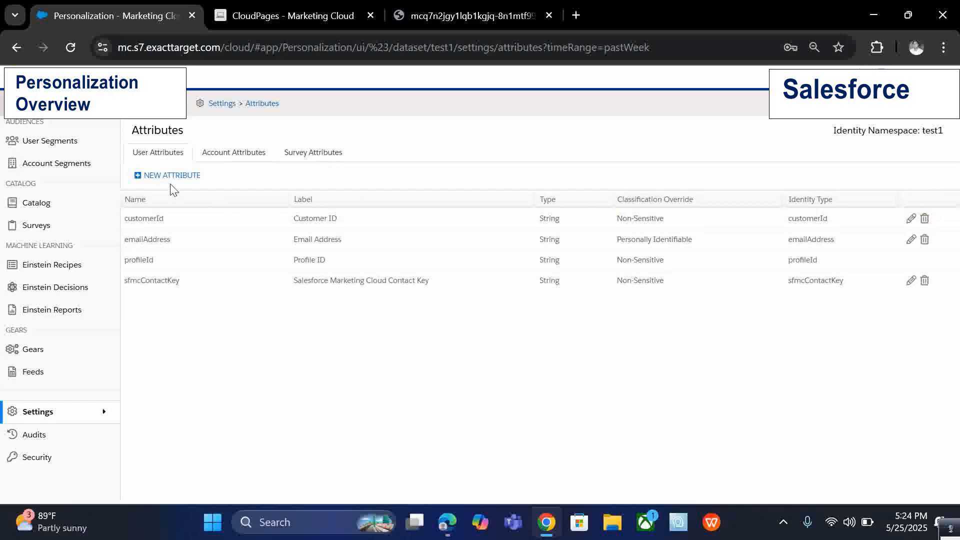
Open the Event Stream report.
{"action": "mouse_move", "coordinate": [47, 409]}
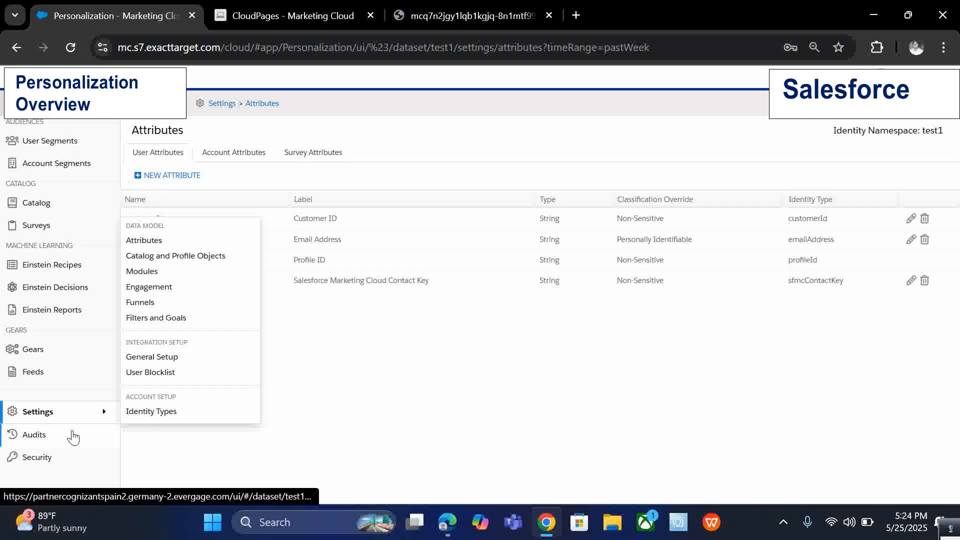
{"action": "scroll", "coordinate": [75, 430], "scroll_direction": "up", "scroll_amount": 4}
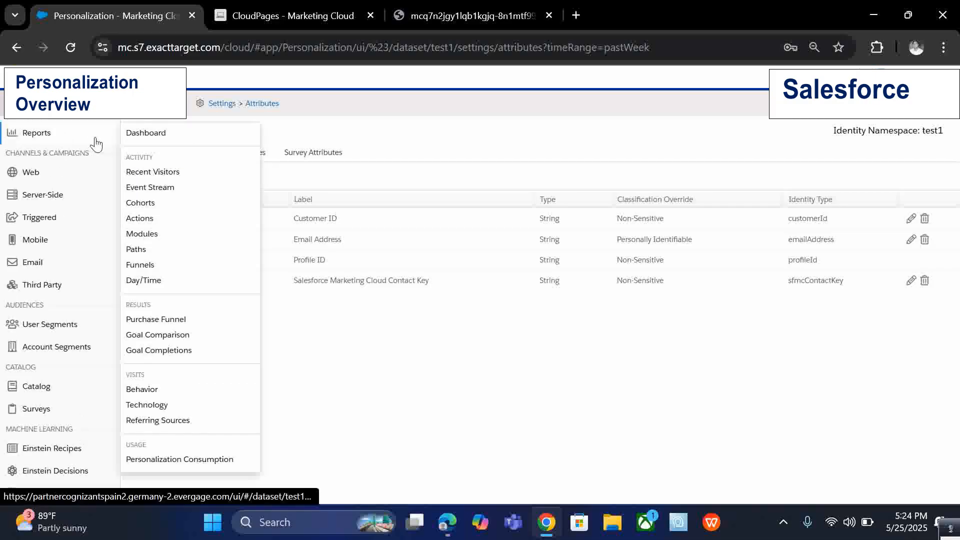
{"action": "mouse_move", "coordinate": [53, 134]}
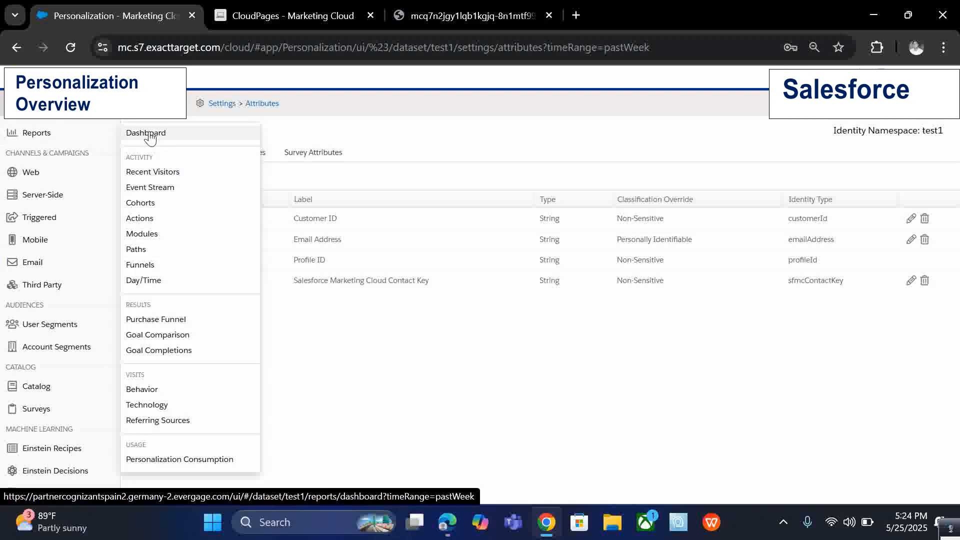
{"action": "left_click", "coordinate": [154, 192]}
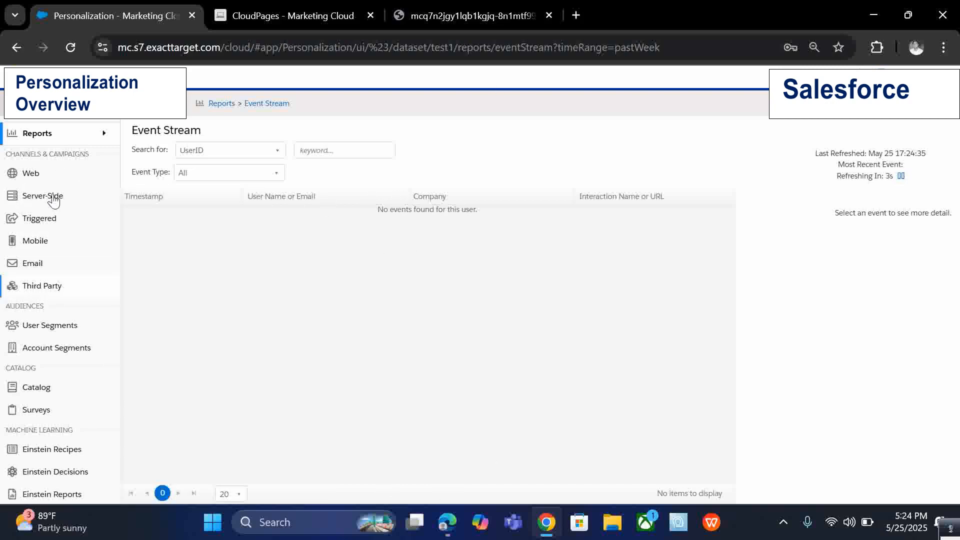
Open the Recent Visitors report.
{"action": "mouse_move", "coordinate": [58, 179]}
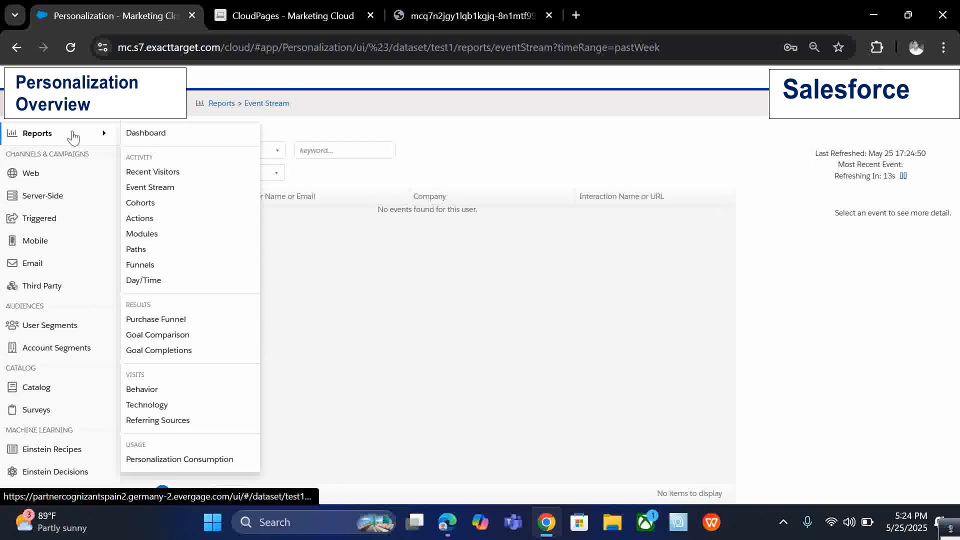
{"action": "left_click", "coordinate": [155, 172]}
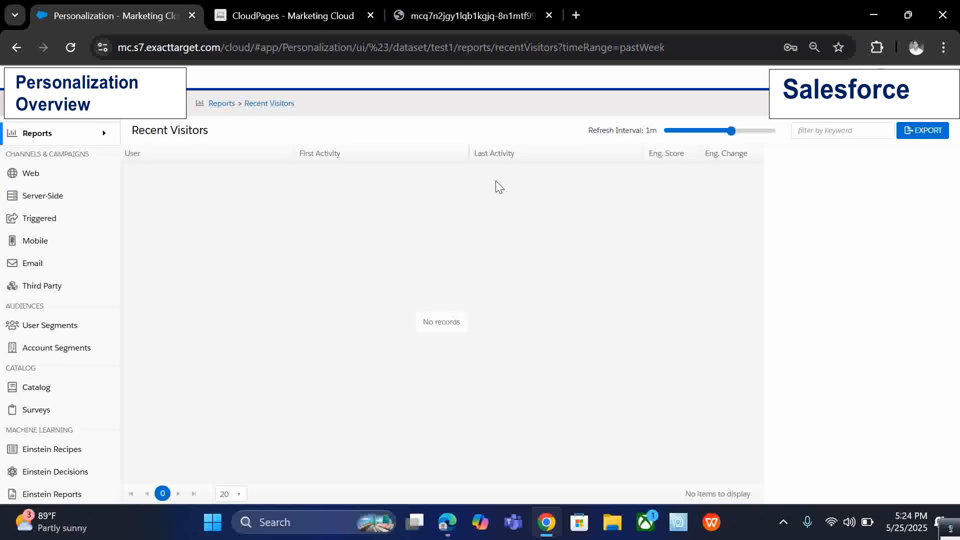
Open the JavaScript Integration page, compare the Synchronous and Asynchronous tabs, and select the integration script code.
{"action": "mouse_move", "coordinate": [60, 171]}
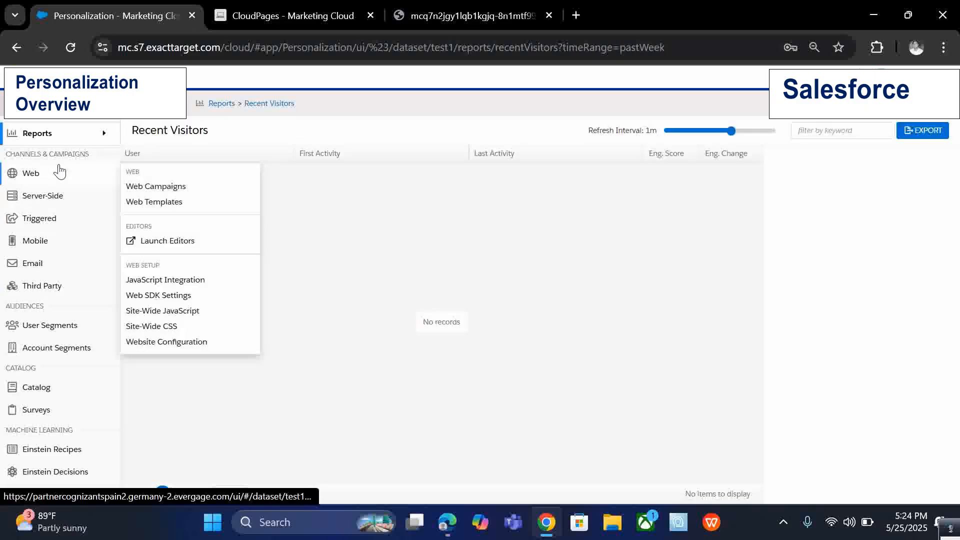
{"action": "left_click", "coordinate": [170, 283]}
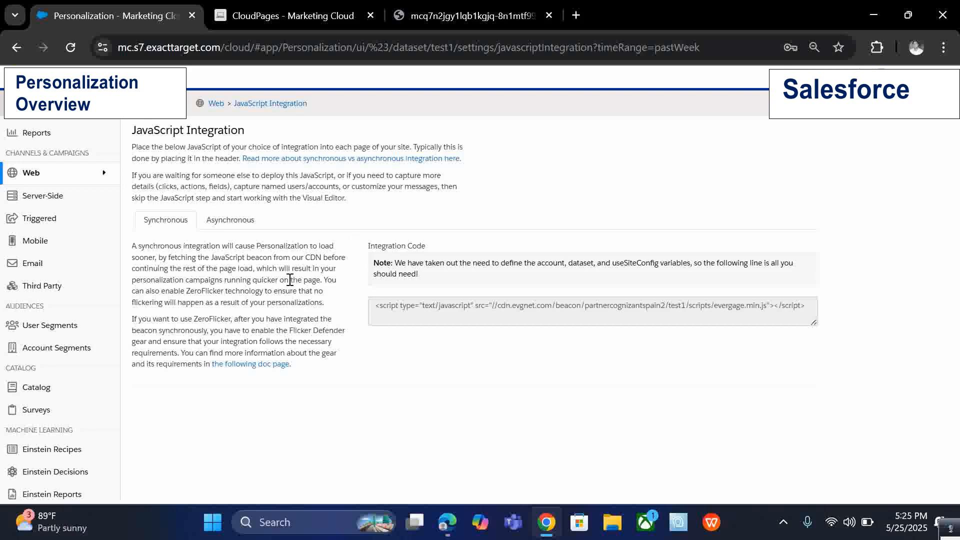
{"action": "left_click", "coordinate": [207, 225]}
{"action": "left_click", "coordinate": [186, 223]}
{"action": "left_click_drag", "start_coordinate": [373, 306], "coordinate": [850, 317]}
{"action": "left_click", "coordinate": [821, 321]}
{"action": "left_click", "coordinate": [357, 317]}
{"action": "left_click", "coordinate": [744, 289]}
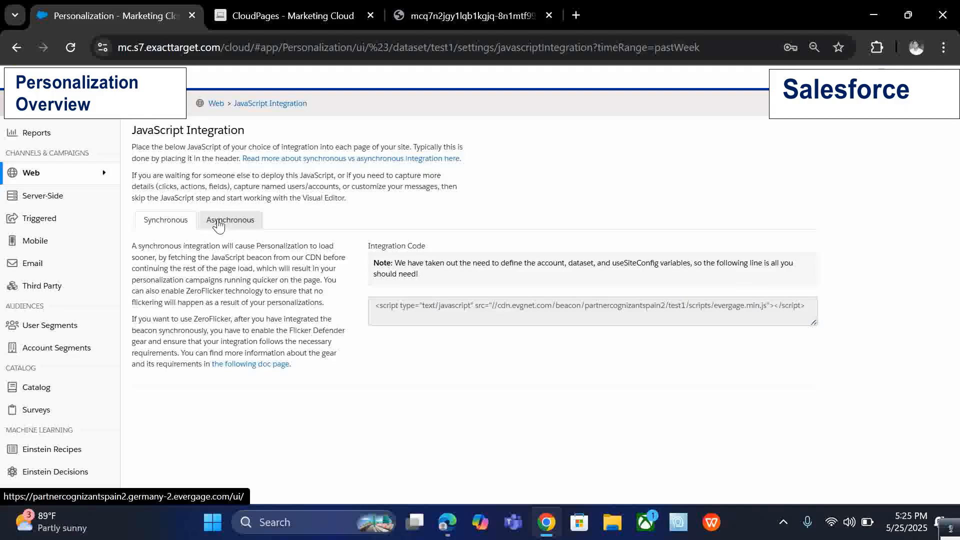
Open the Website Configuration page to view the allowed domains.
{"action": "mouse_move", "coordinate": [114, 176]}
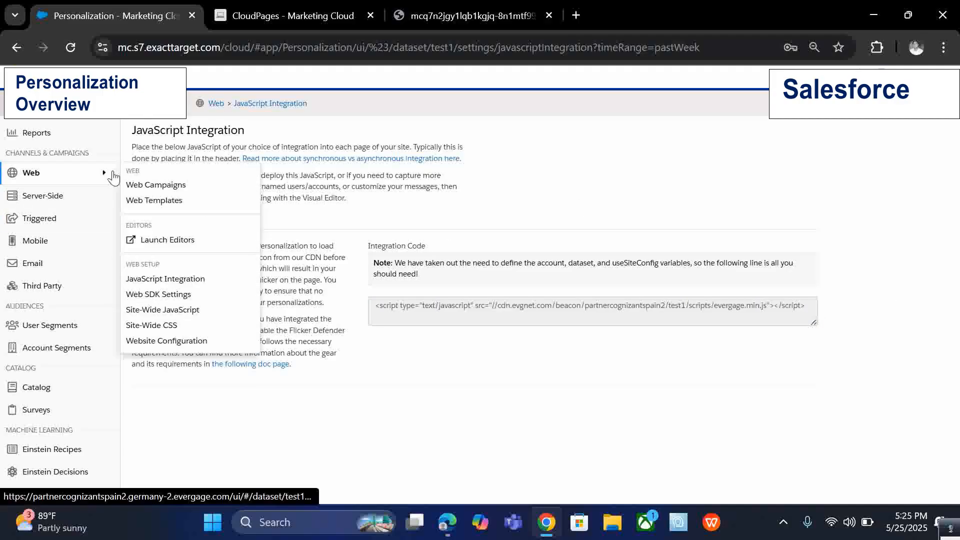
{"action": "left_click", "coordinate": [188, 342]}
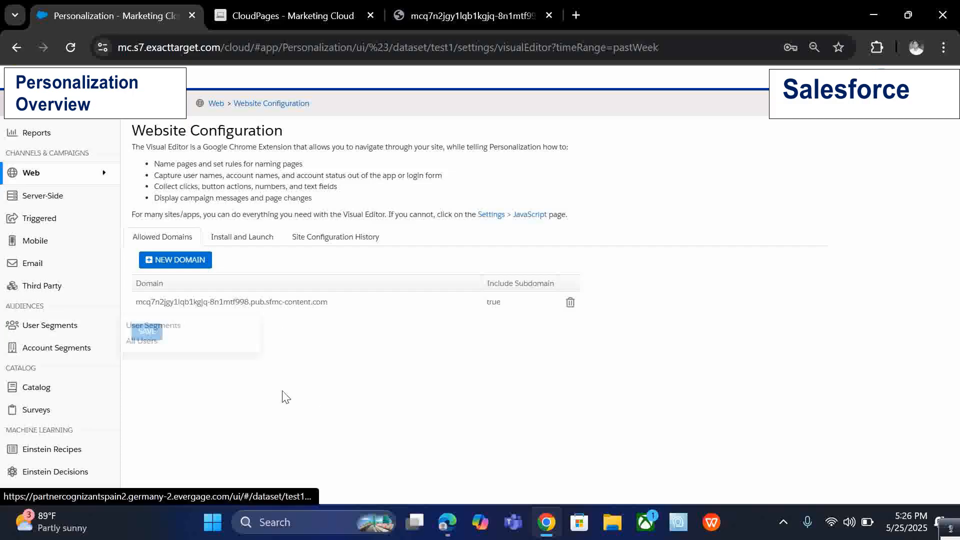
Open the User Segments list.
{"action": "mouse_move", "coordinate": [31, 334]}
{"action": "mouse_move", "coordinate": [66, 183]}
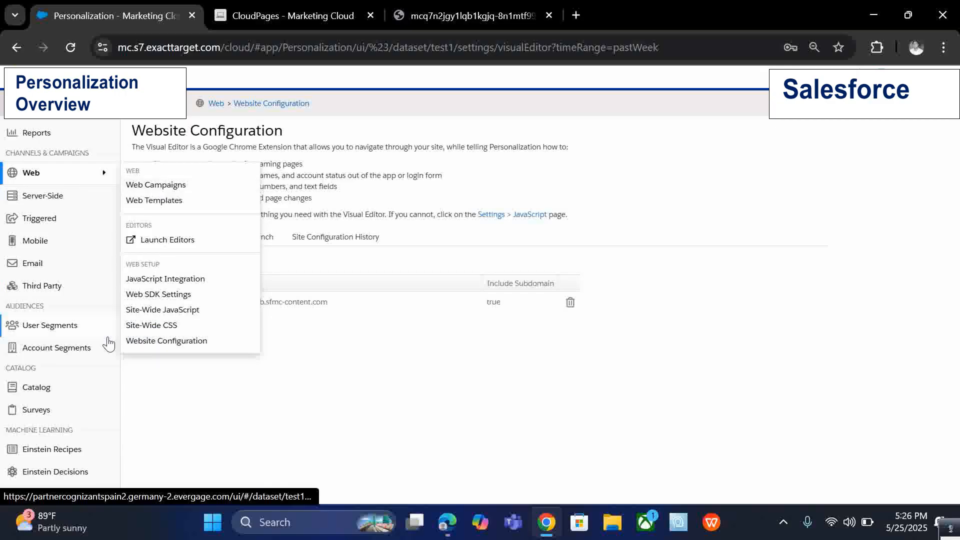
{"action": "mouse_move", "coordinate": [106, 336]}
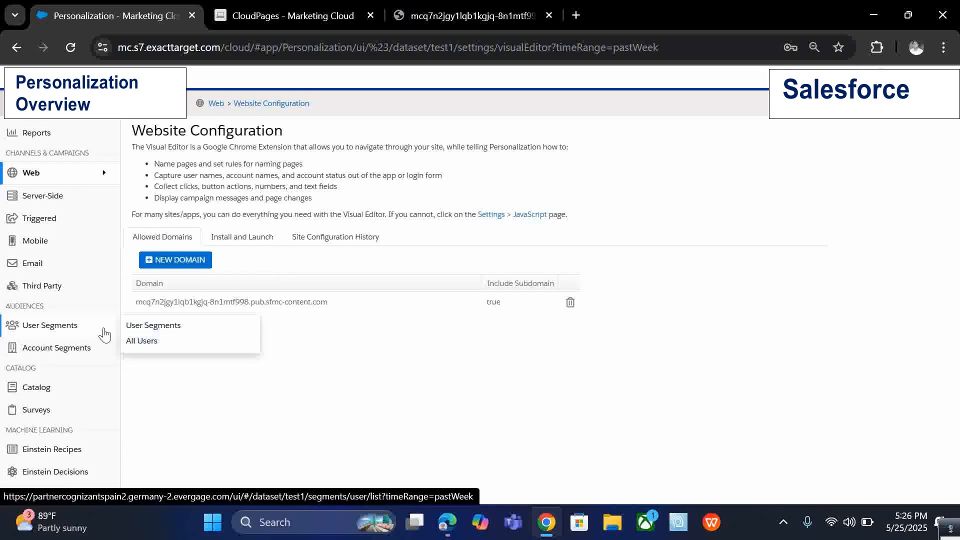
{"action": "left_click", "coordinate": [134, 333]}
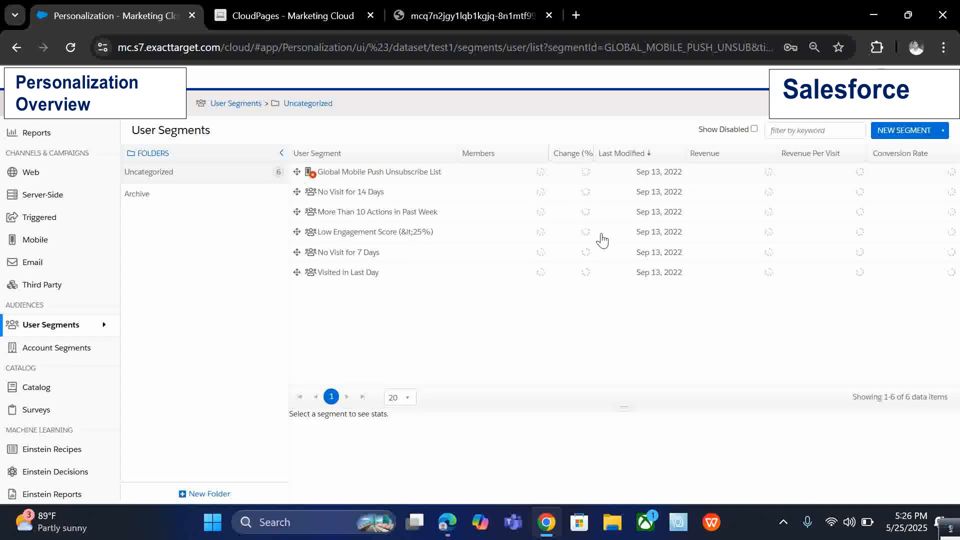
Start a new user segment with a rule of Metrics, Text Attribute, Email Address (emailAddress), exists.
{"action": "left_click", "coordinate": [901, 135]}
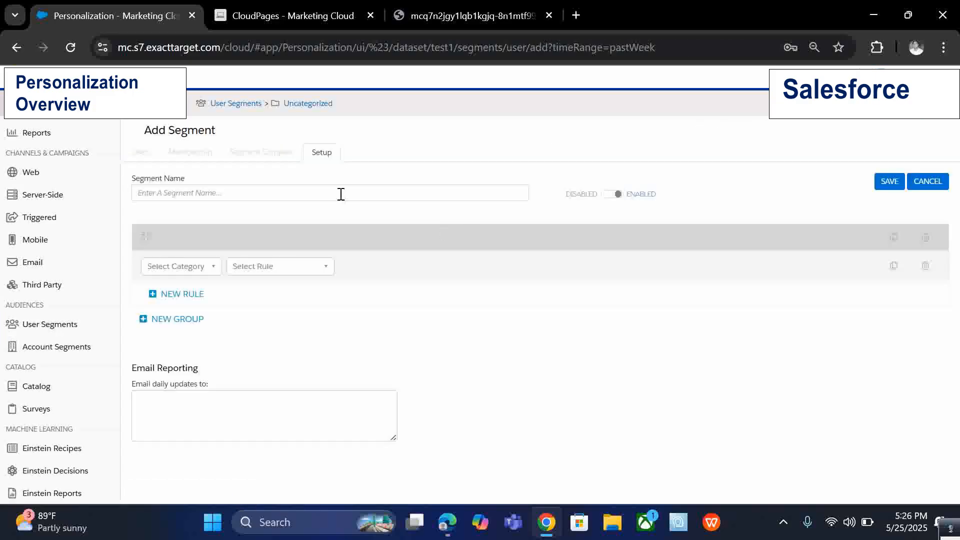
{"action": "left_click", "coordinate": [341, 194]}
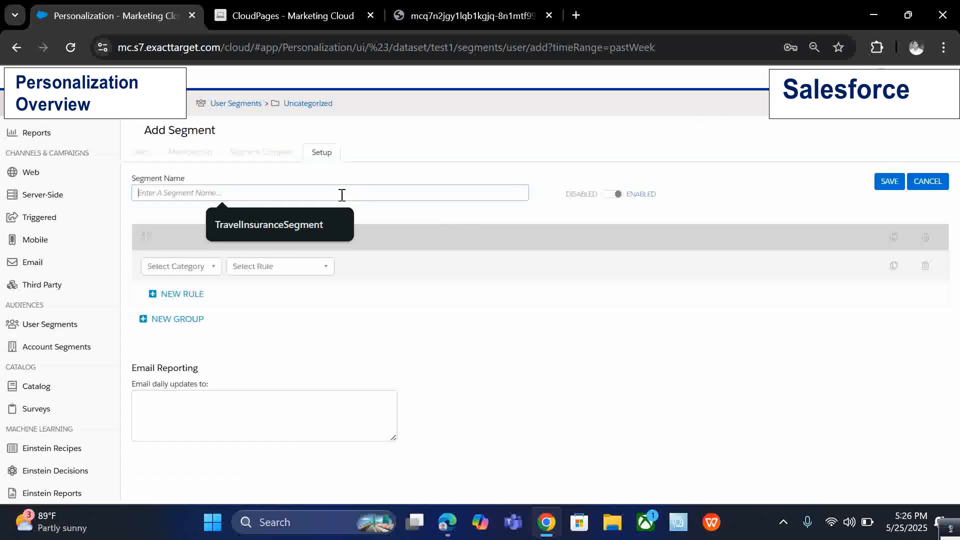
{"action": "left_click", "coordinate": [210, 265]}
{"action": "left_click", "coordinate": [176, 375]}
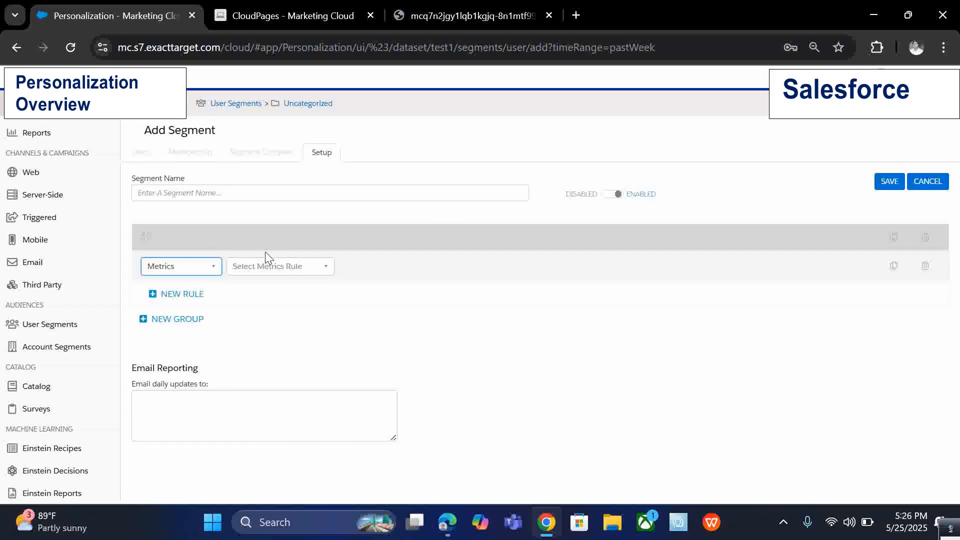
{"action": "left_click", "coordinate": [274, 268]}
{"action": "left_click", "coordinate": [259, 327]}
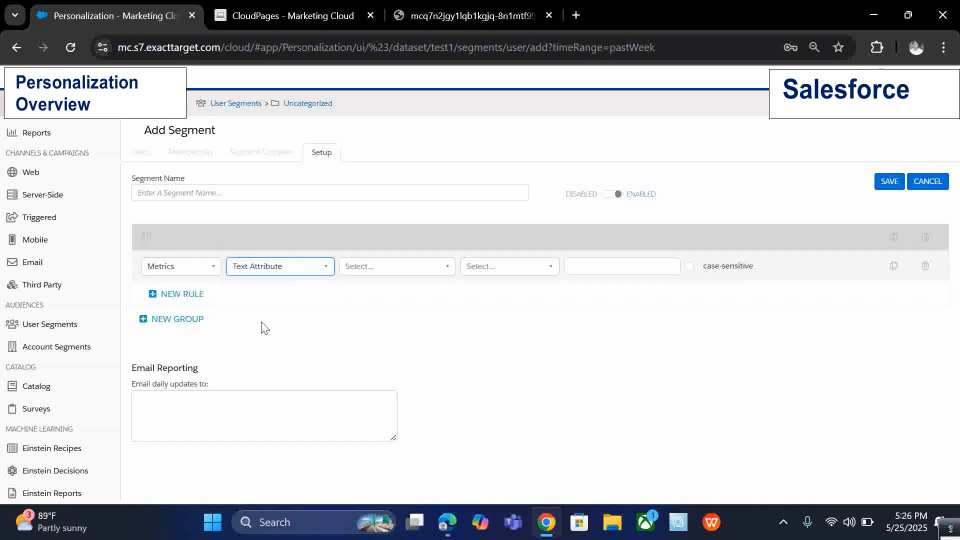
{"action": "left_click", "coordinate": [375, 266]}
{"action": "left_click", "coordinate": [371, 340]}
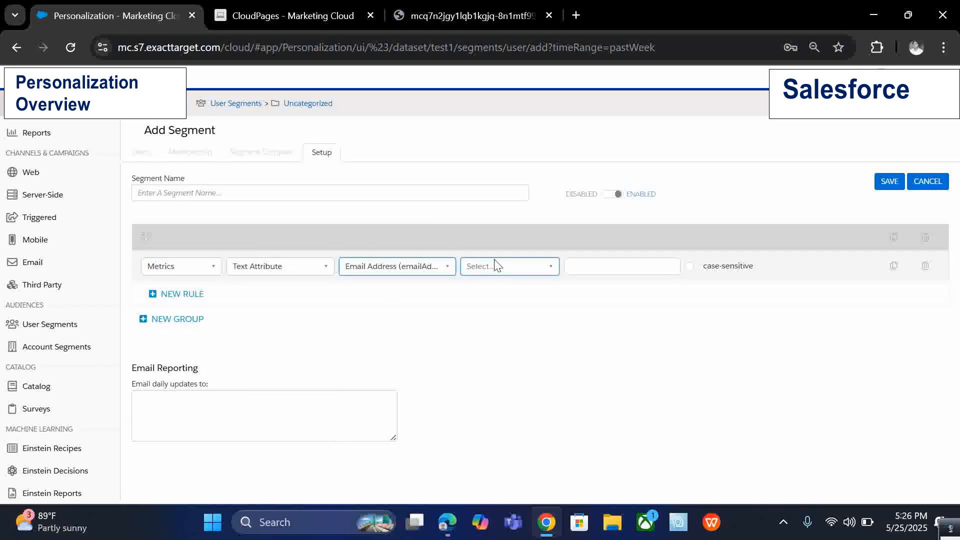
{"action": "left_click", "coordinate": [502, 269]}
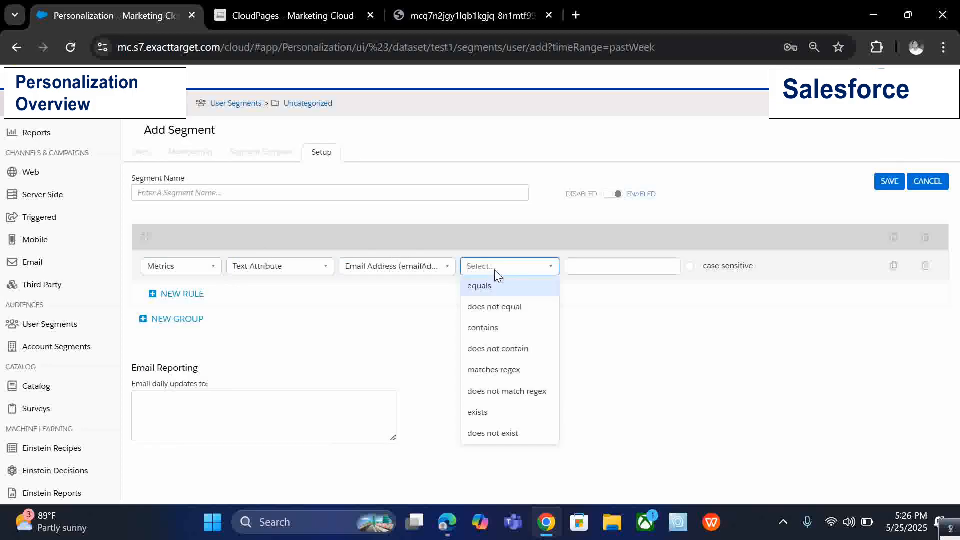
{"action": "left_click", "coordinate": [503, 412]}
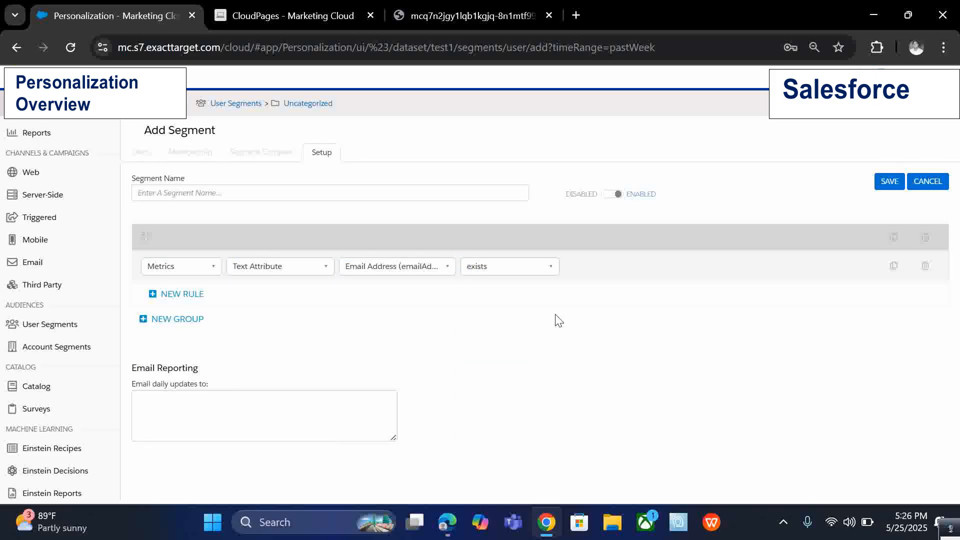
Add a second rule to the group and set the rules to combine with OR.
{"action": "left_click", "coordinate": [167, 303]}
{"action": "left_click", "coordinate": [170, 295]}
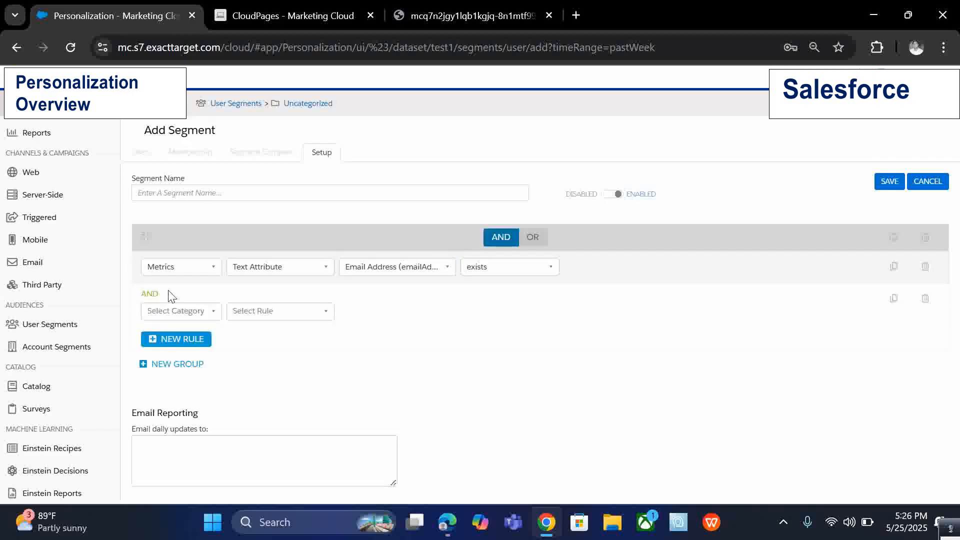
{"action": "left_click", "coordinate": [522, 239]}
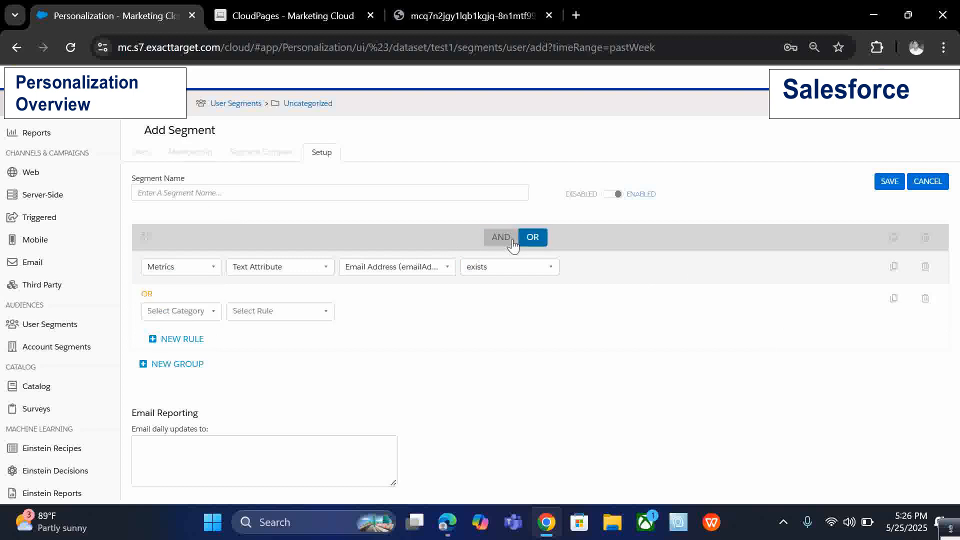
{"action": "left_click", "coordinate": [510, 238]}
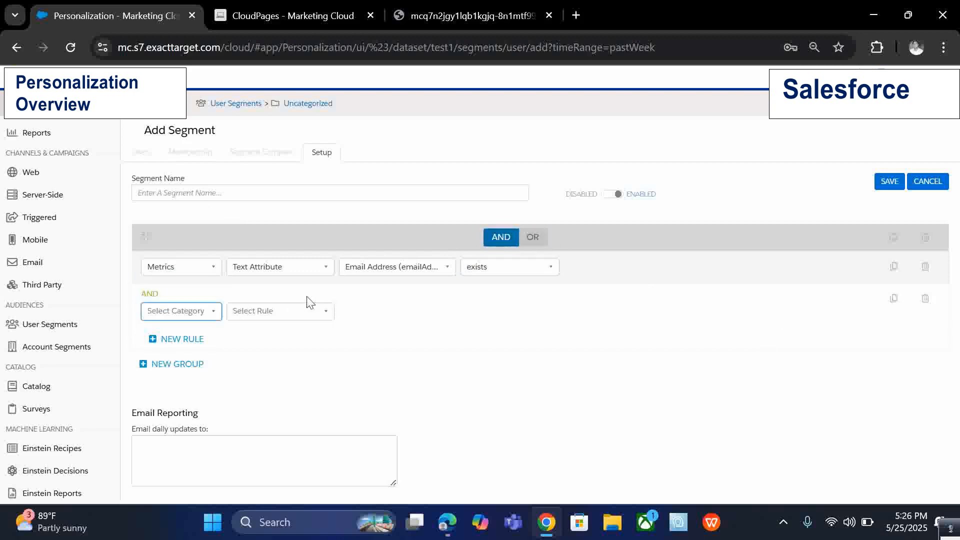
{"action": "left_click", "coordinate": [534, 240]}
Set the second rule to Metrics, Text Attribute, User ID (userId), exists.
{"action": "left_click", "coordinate": [184, 311]}
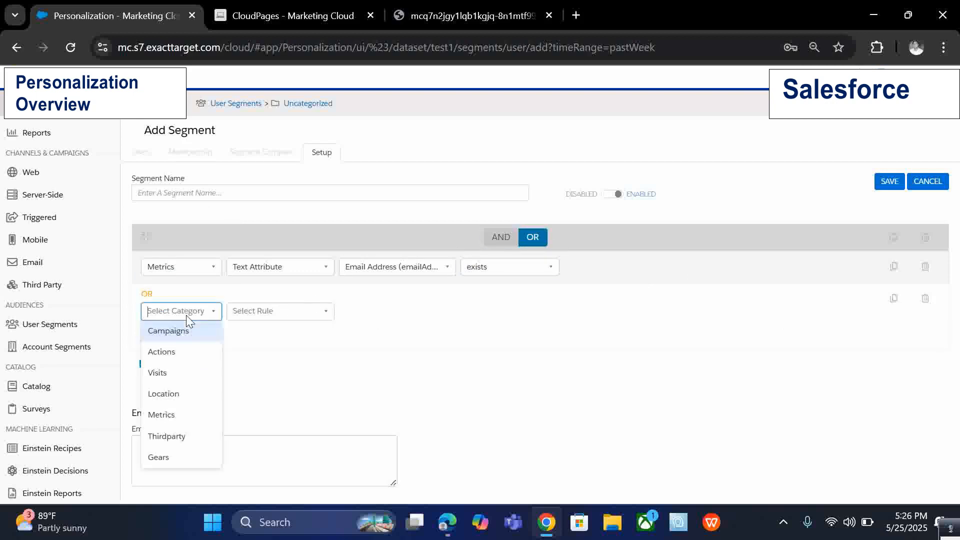
{"action": "left_click", "coordinate": [176, 422]}
{"action": "left_click", "coordinate": [273, 315]}
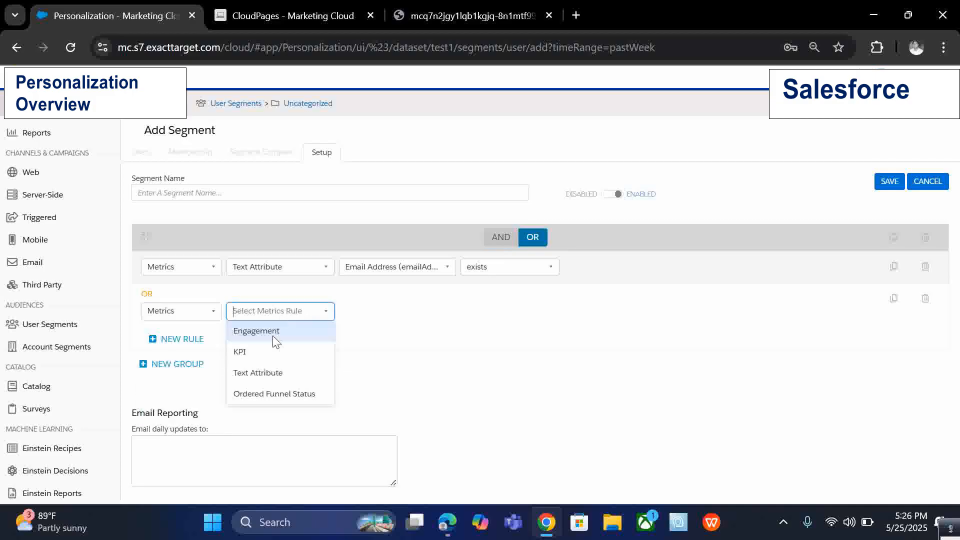
{"action": "left_click", "coordinate": [270, 371]}
{"action": "left_click", "coordinate": [375, 313]}
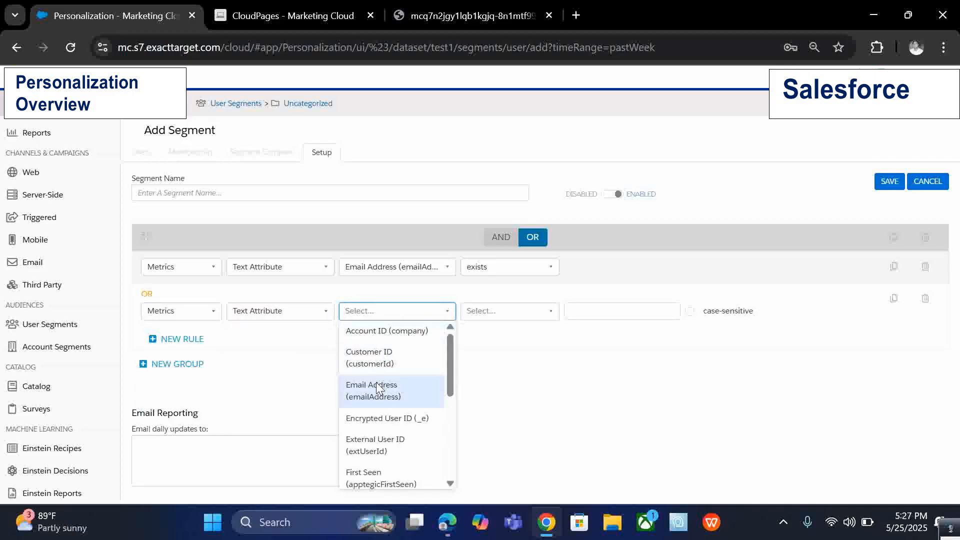
{"action": "scroll", "coordinate": [376, 384], "scroll_direction": "down", "scroll_amount": 3}
{"action": "scroll", "coordinate": [379, 398], "scroll_direction": "down", "scroll_amount": 2}
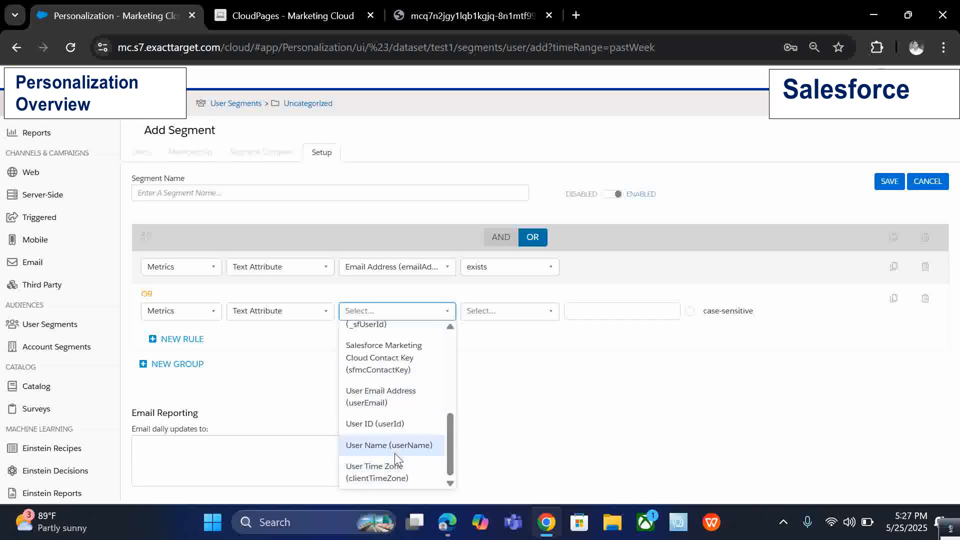
{"action": "scroll", "coordinate": [400, 376], "scroll_direction": "up", "scroll_amount": 2}
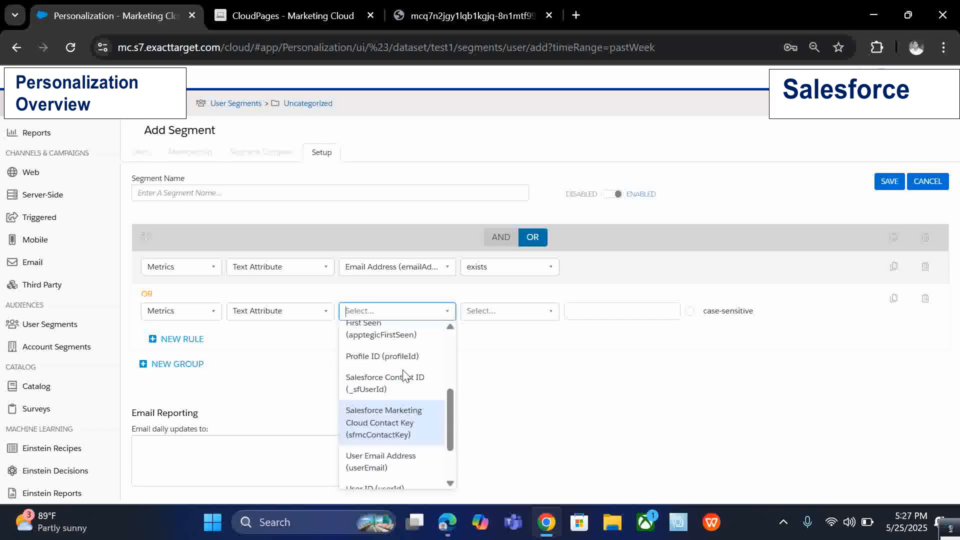
{"action": "scroll", "coordinate": [404, 378], "scroll_direction": "up", "scroll_amount": 3}
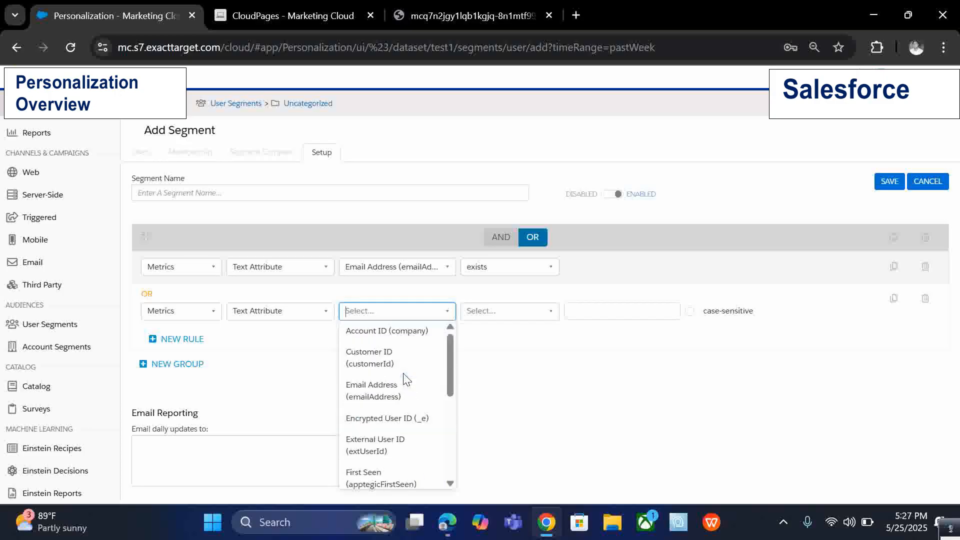
{"action": "scroll", "coordinate": [410, 438], "scroll_direction": "down", "scroll_amount": 4}
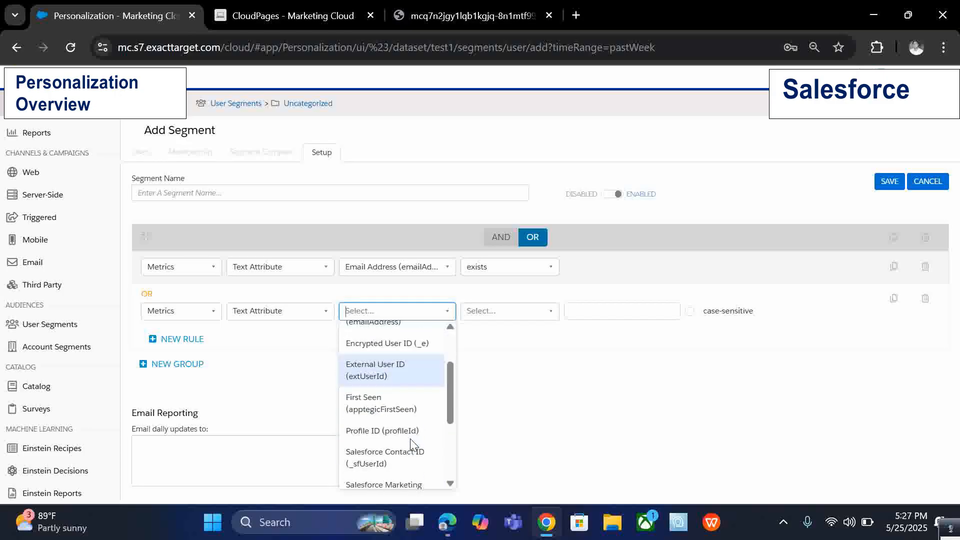
{"action": "scroll", "coordinate": [393, 374], "scroll_direction": "down", "scroll_amount": 2}
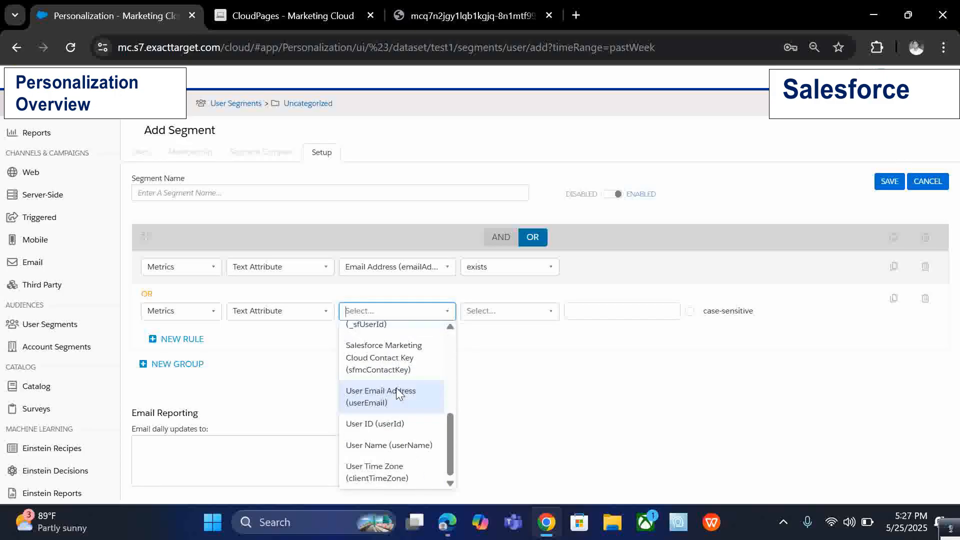
{"action": "left_click", "coordinate": [403, 425]}
{"action": "left_click", "coordinate": [505, 311]}
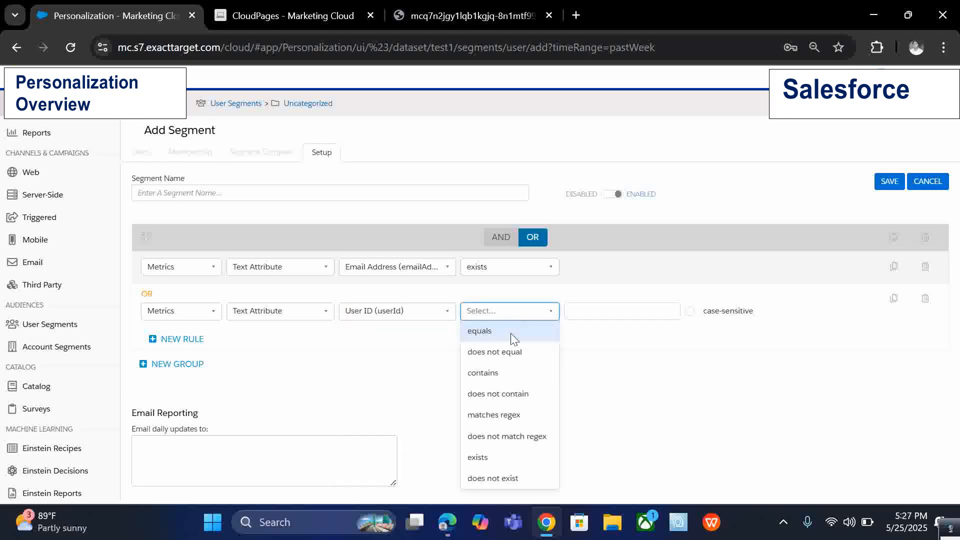
{"action": "left_click", "coordinate": [504, 464]}
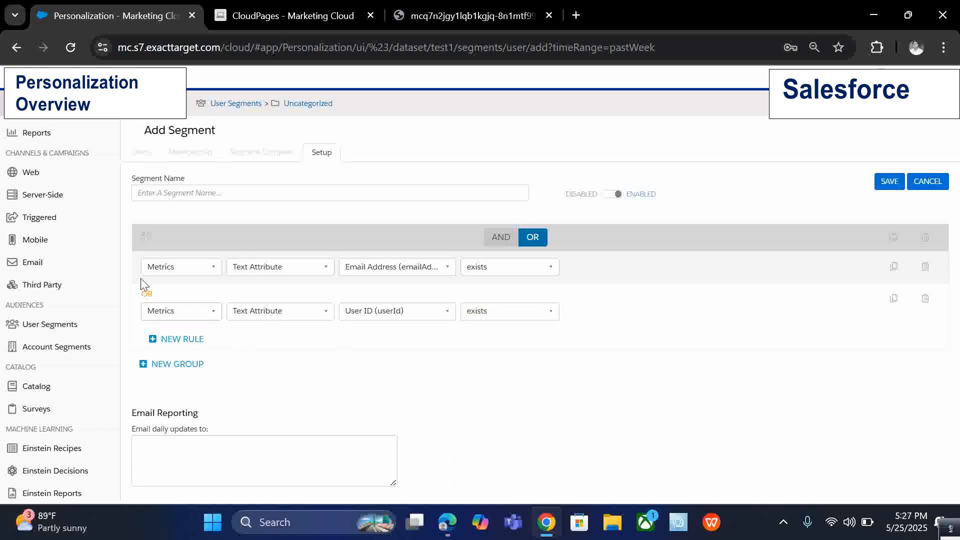
Add a new rule group, toggle its AND/OR join with the first group, and delete the new group.
{"action": "left_click", "coordinate": [258, 200]}
{"action": "left_click", "coordinate": [175, 364]}
{"action": "scroll", "coordinate": [250, 300], "scroll_direction": "down", "scroll_amount": 2}
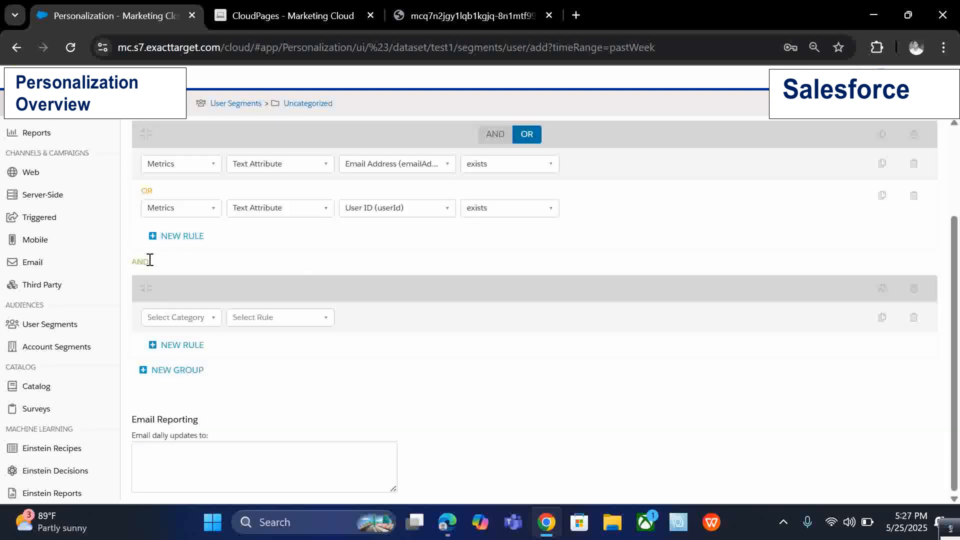
{"action": "scroll", "coordinate": [495, 167], "scroll_direction": "up", "scroll_amount": 3}
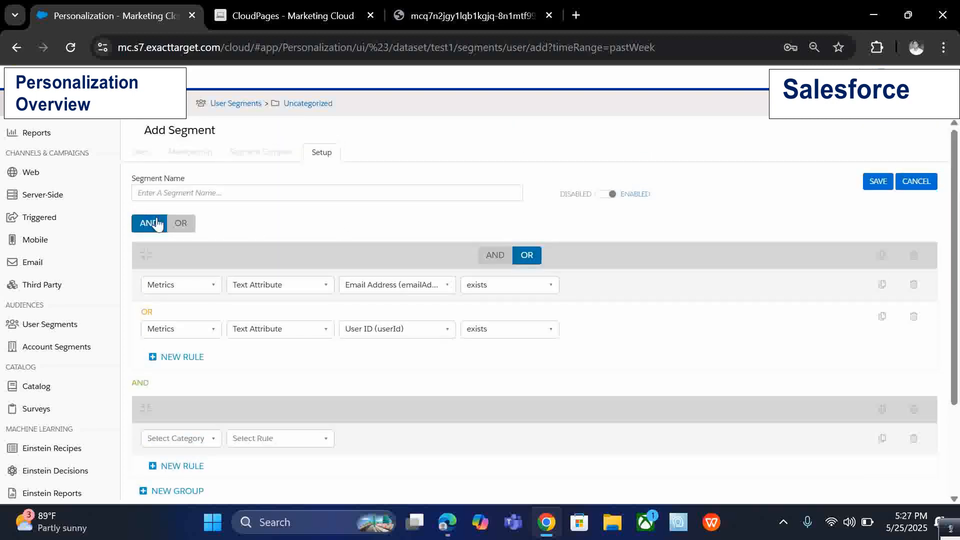
{"action": "left_click", "coordinate": [179, 224]}
{"action": "left_click", "coordinate": [149, 223]}
{"action": "left_click", "coordinate": [913, 409]}
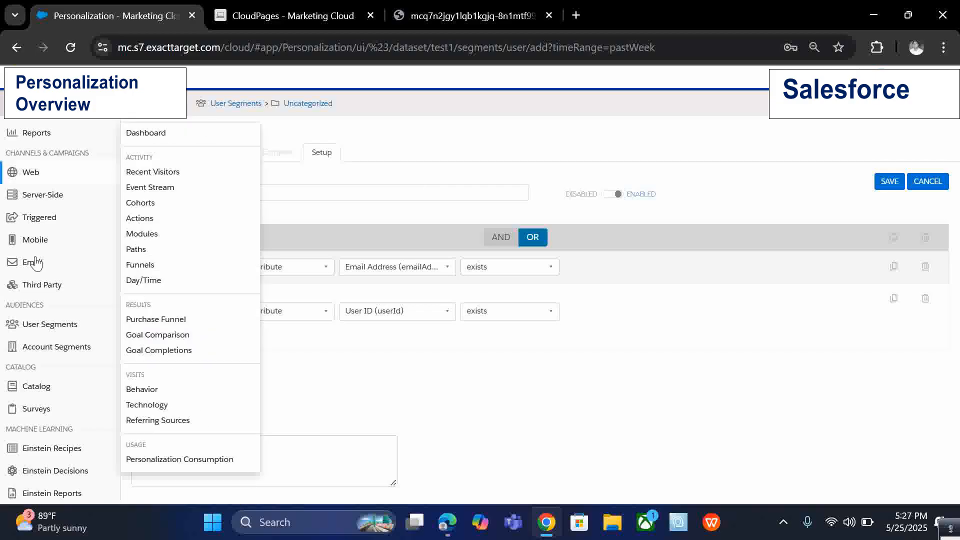
Leave the unsaved segment for the User Segments list and start a new user segment again.
{"action": "mouse_move", "coordinate": [53, 333]}
{"action": "left_click", "coordinate": [153, 323]}
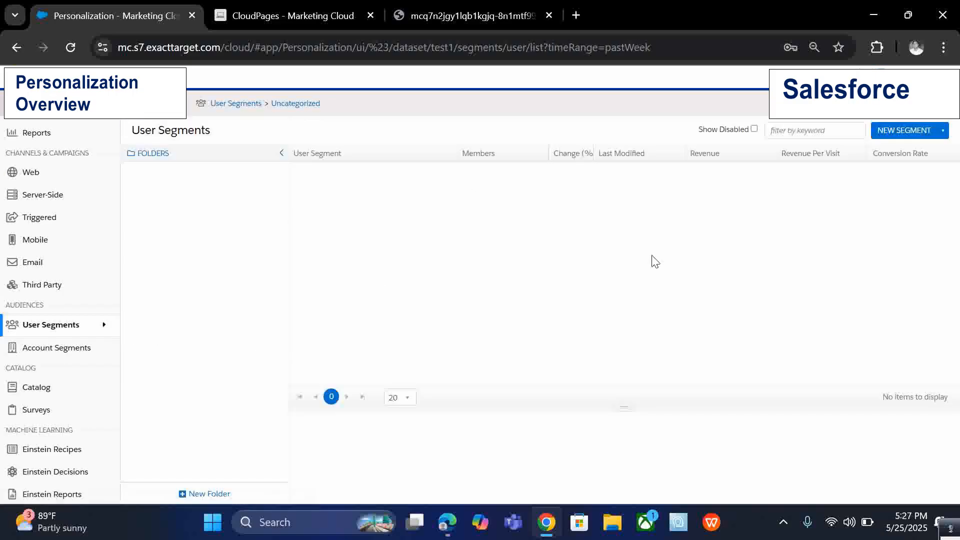
{"action": "left_click", "coordinate": [895, 130]}
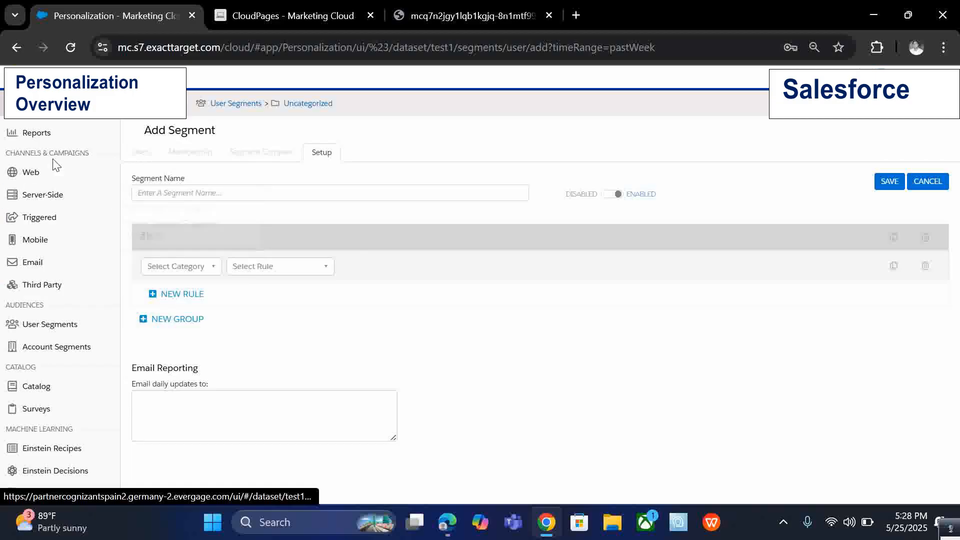
Open the Site-Wide JavaScript web setup page and review its sitemap configuration code.
{"action": "mouse_move", "coordinate": [52, 173]}
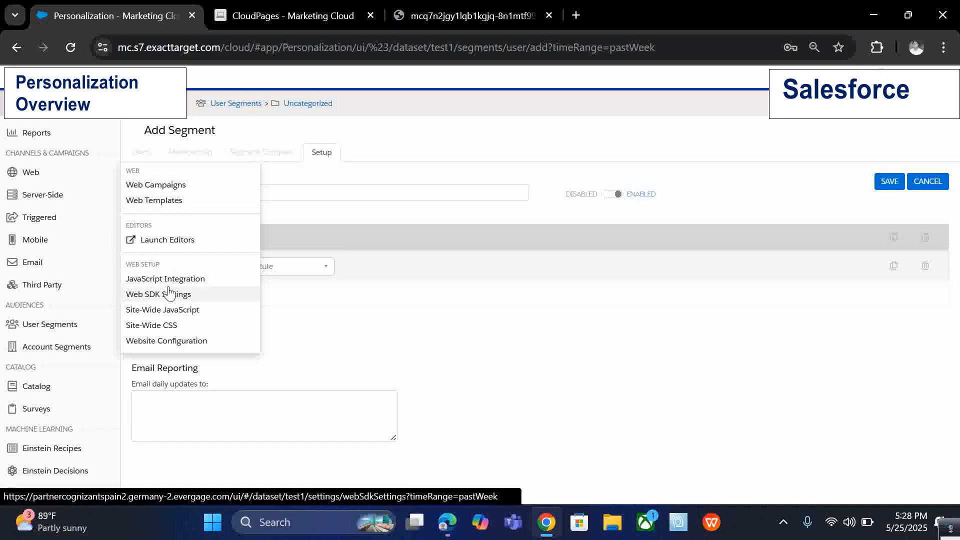
{"action": "left_click", "coordinate": [174, 309]}
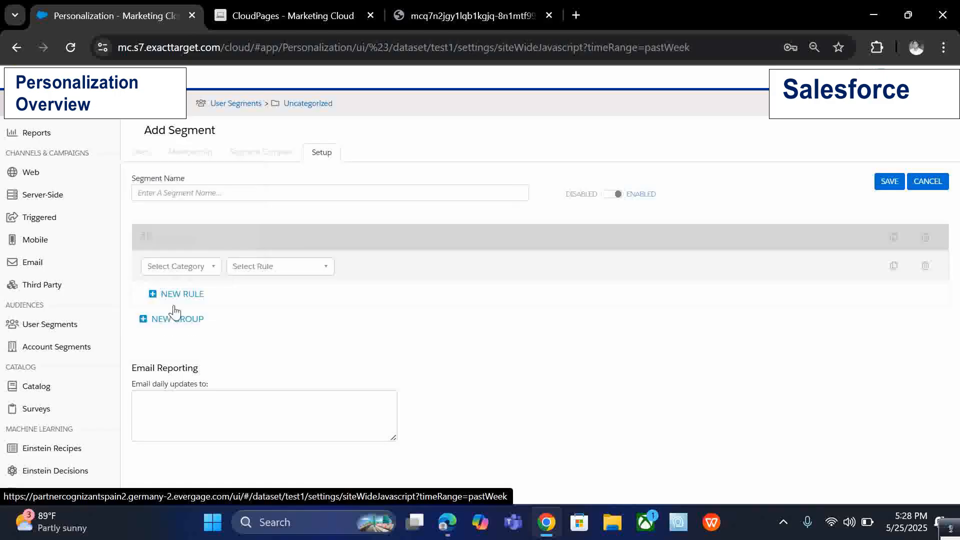
{"action": "left_click", "coordinate": [575, 379]}
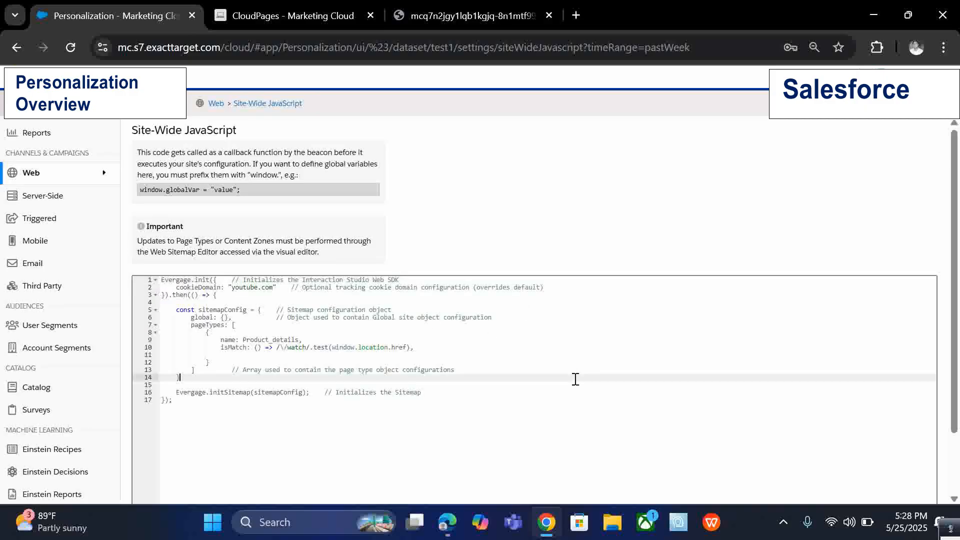
{"action": "left_click", "coordinate": [588, 425]}
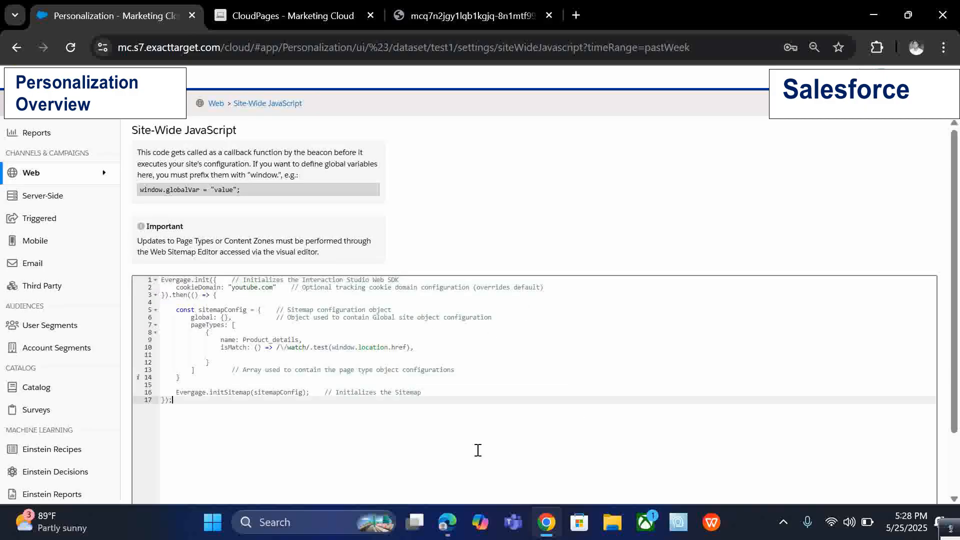
{"action": "key", "text": "ctrl+a"}
{"action": "left_click", "coordinate": [501, 341]}
{"action": "scroll", "coordinate": [621, 212], "scroll_direction": "down", "scroll_amount": 2}
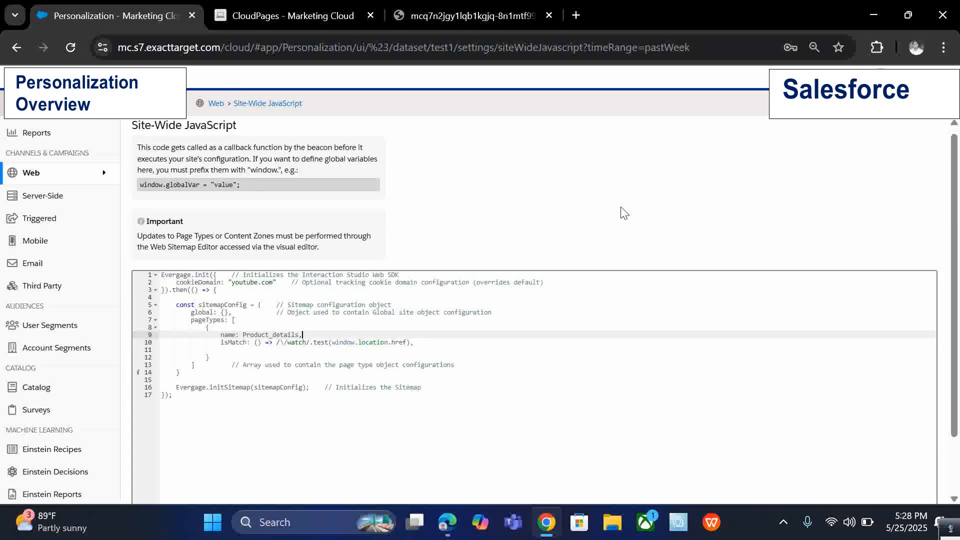
{"action": "scroll", "coordinate": [644, 202], "scroll_direction": "up", "scroll_amount": 2}
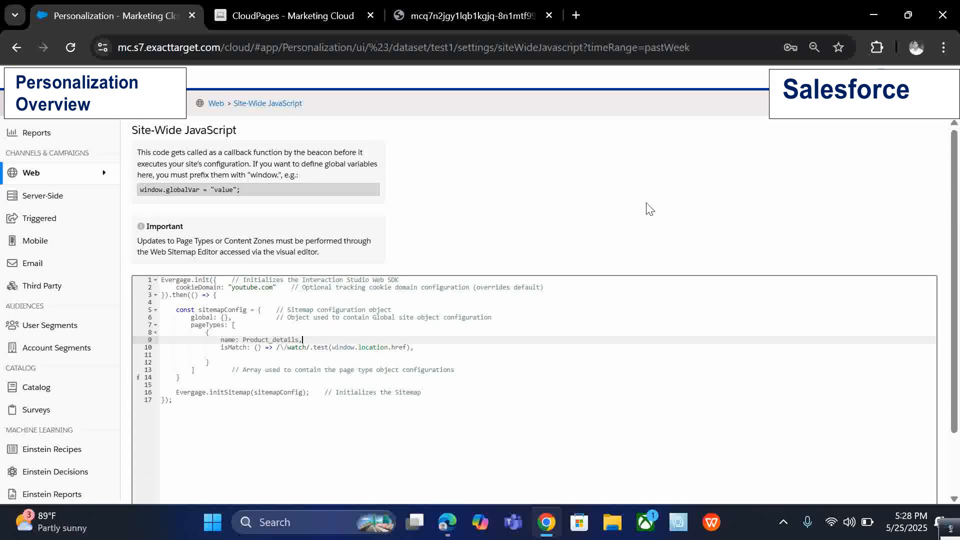
{"action": "scroll", "coordinate": [571, 205], "scroll_direction": "down", "scroll_amount": 2}
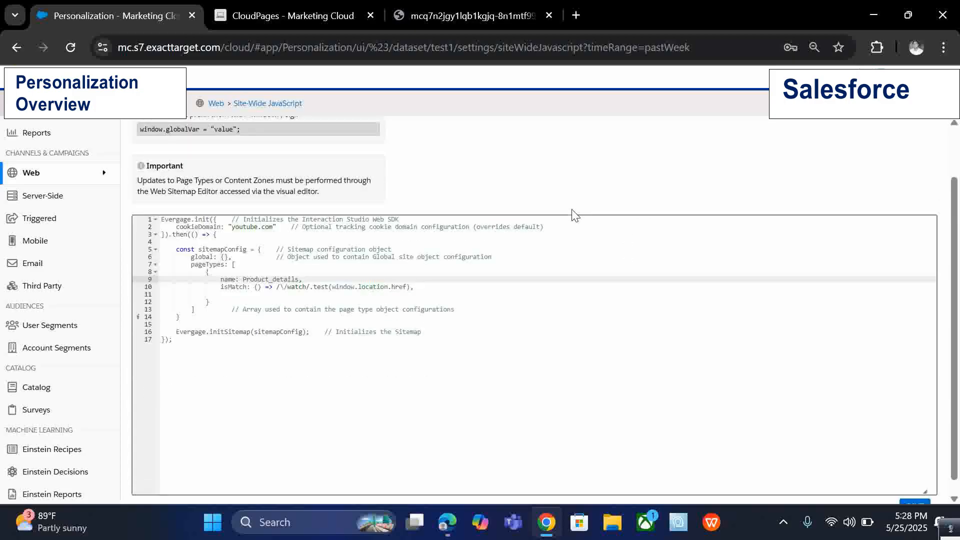
{"action": "left_click", "coordinate": [564, 384]}
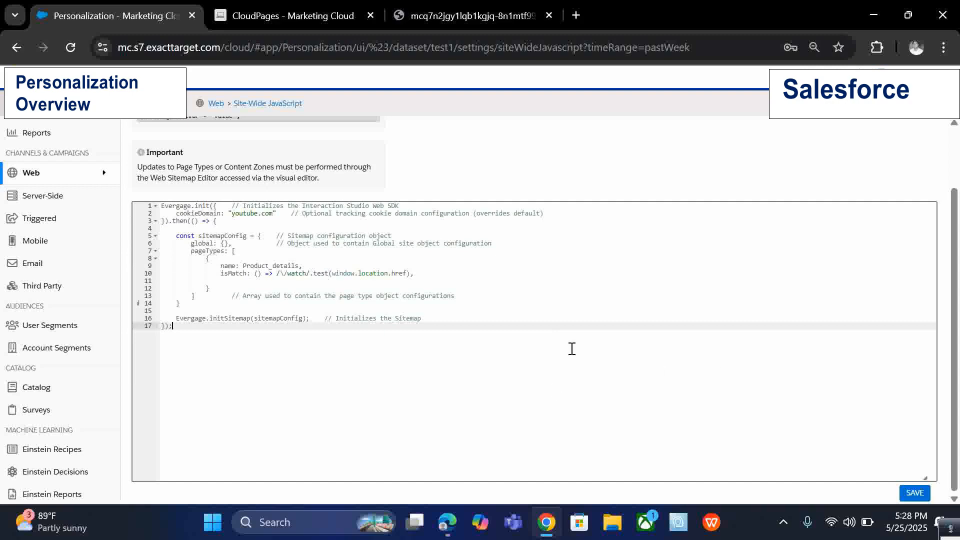
{"action": "scroll", "coordinate": [571, 349], "scroll_direction": "up", "scroll_amount": 2}
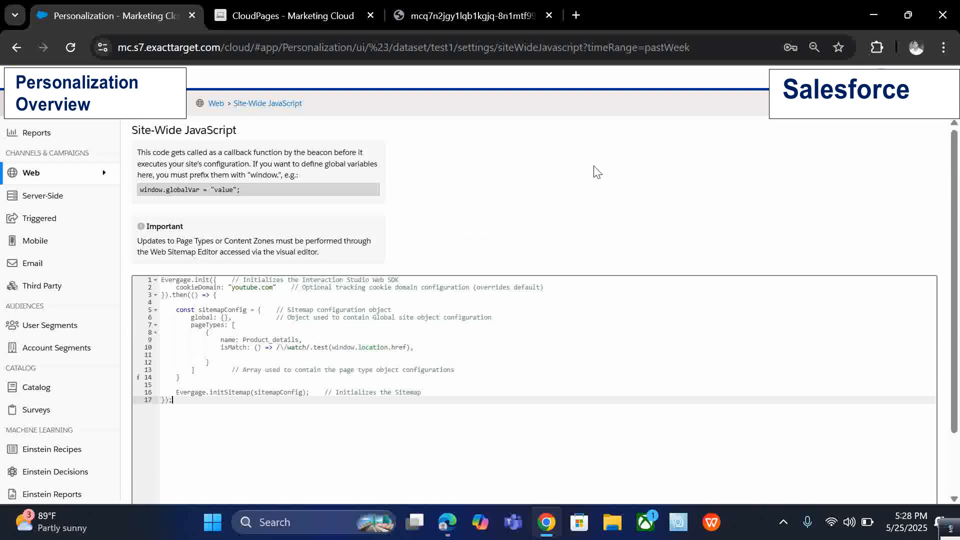
Search Google for the salesforce interaction studio chrome extension and open its Chrome Web Store result.
{"action": "left_click", "coordinate": [472, 15]}
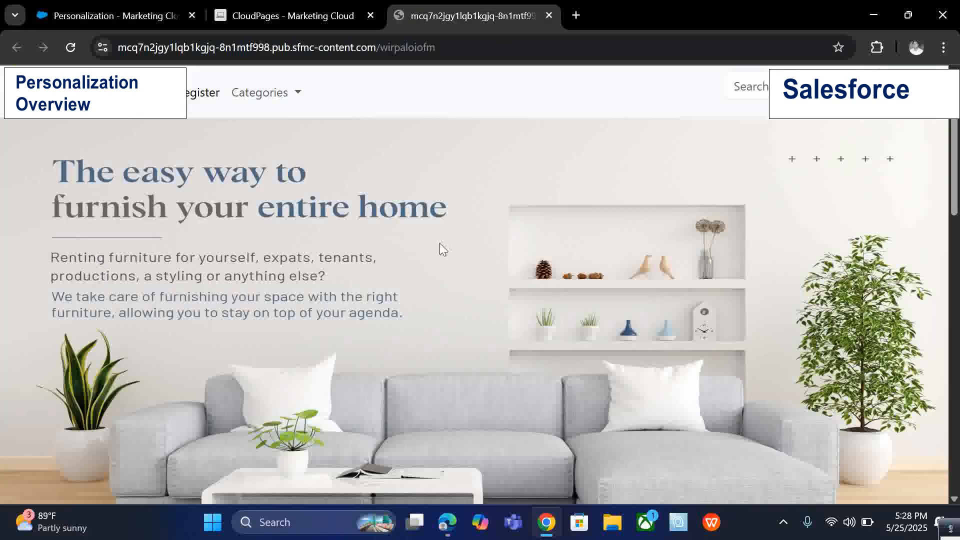
{"action": "left_click", "coordinate": [576, 15]}
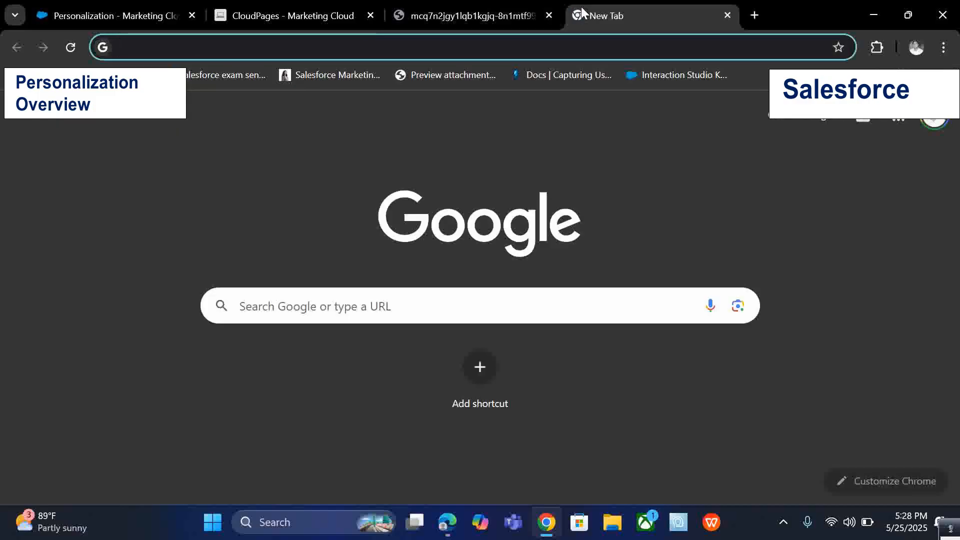
{"action": "type", "text": "salesfor"}
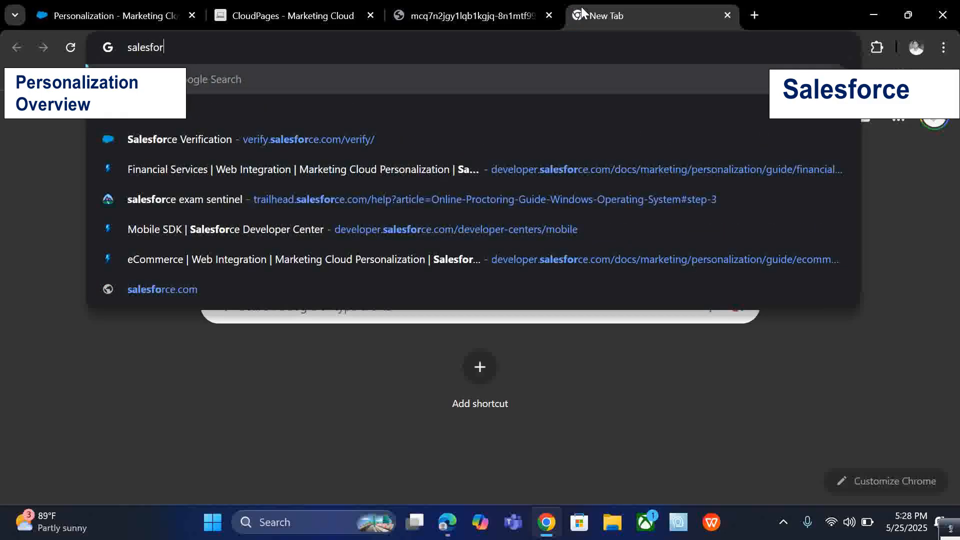
{"action": "type", "text": "ce interac"}
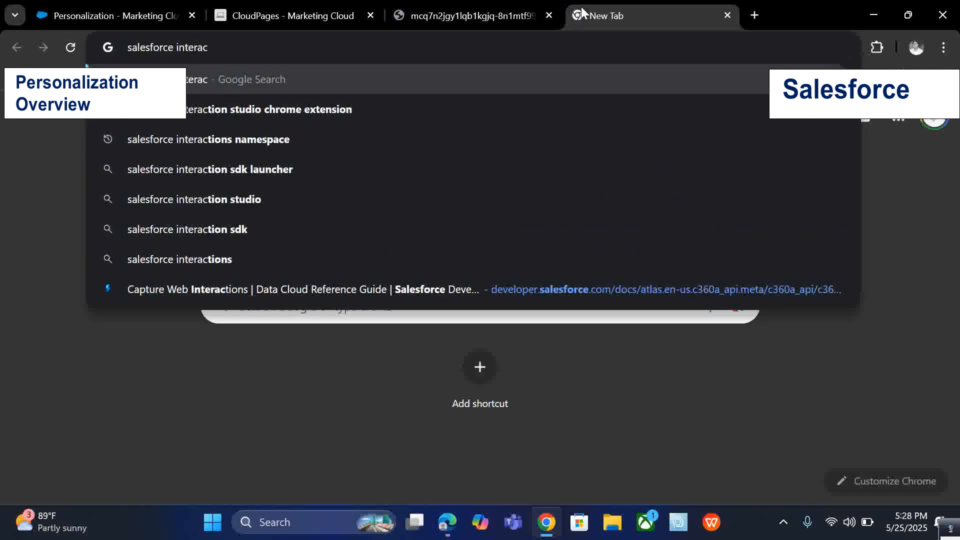
{"action": "key", "text": "Down"}
{"action": "key", "text": "Return"}
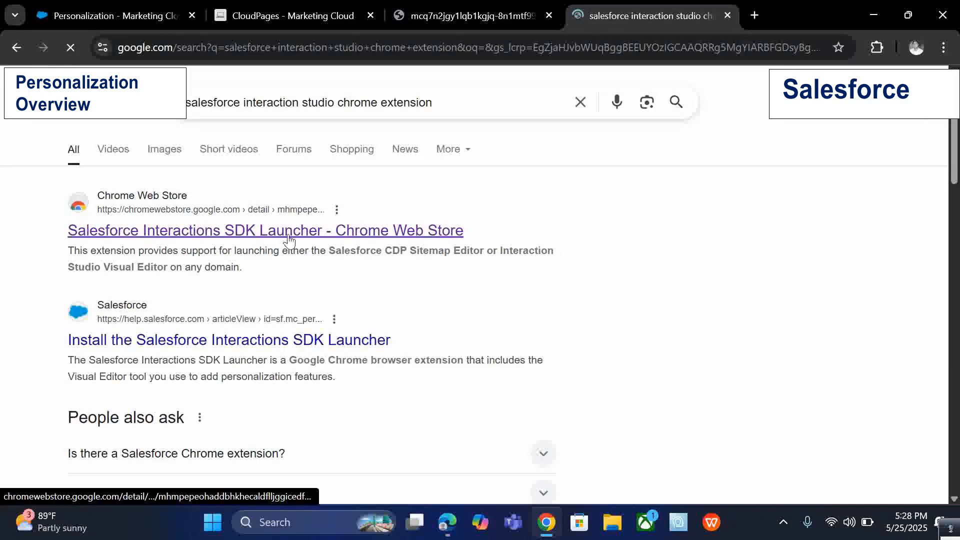
{"action": "left_click", "coordinate": [289, 241]}
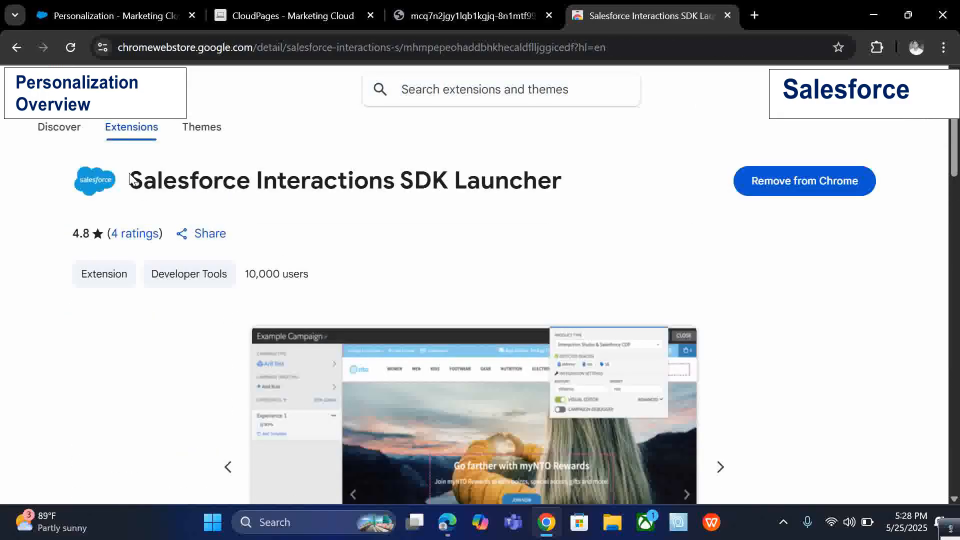
Review the Salesforce Interactions SDK Launcher extension page, then close its tab.
{"action": "left_click_drag", "start_coordinate": [132, 181], "coordinate": [724, 183]}
{"action": "left_click", "coordinate": [724, 184]}
{"action": "left_click_drag", "start_coordinate": [120, 184], "coordinate": [569, 185]}
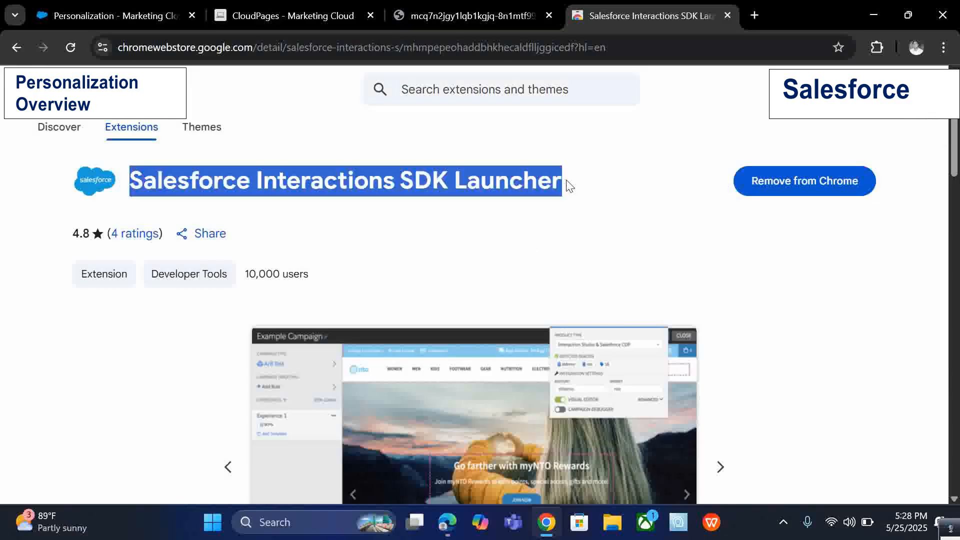
{"action": "left_click", "coordinate": [568, 185]}
{"action": "scroll", "coordinate": [795, 295], "scroll_direction": "down", "scroll_amount": 5}
{"action": "scroll", "coordinate": [621, 279], "scroll_direction": "up", "scroll_amount": 4}
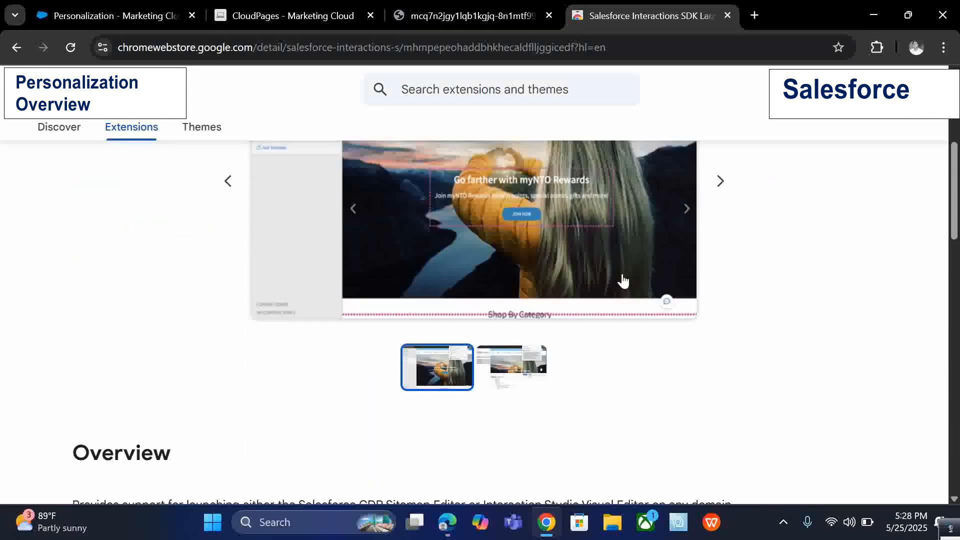
{"action": "scroll", "coordinate": [861, 336], "scroll_direction": "down", "scroll_amount": 2}
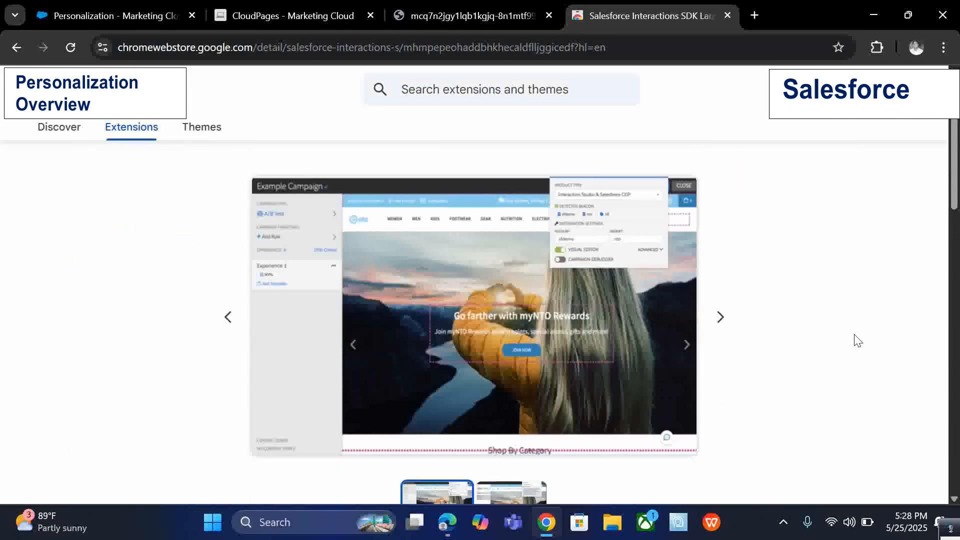
{"action": "left_click", "coordinate": [718, 317]}
{"action": "scroll", "coordinate": [794, 340], "scroll_direction": "down", "scroll_amount": 5}
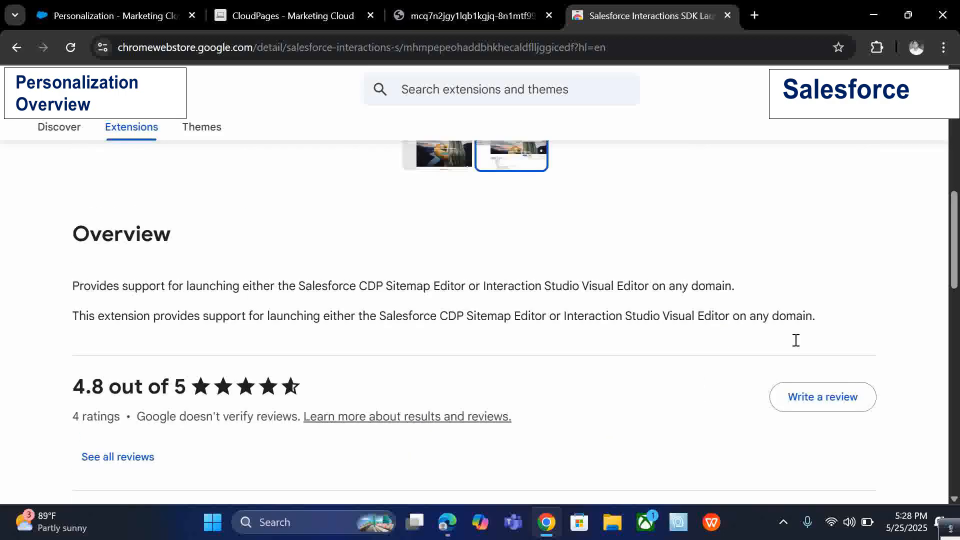
{"action": "scroll", "coordinate": [795, 338], "scroll_direction": "up", "scroll_amount": 8}
{"action": "left_click", "coordinate": [727, 15]}
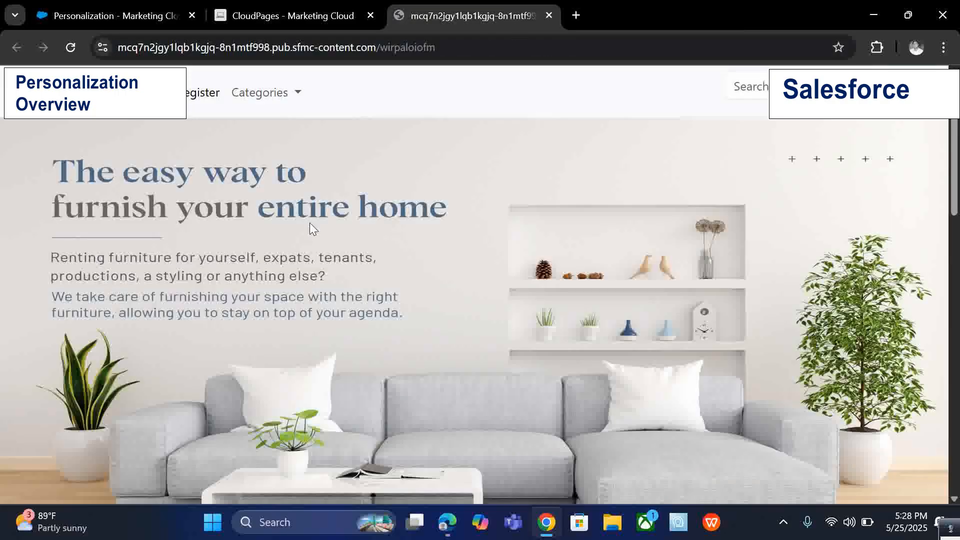
{"action": "left_click", "coordinate": [350, 48]}
{"action": "left_click", "coordinate": [289, 10]}
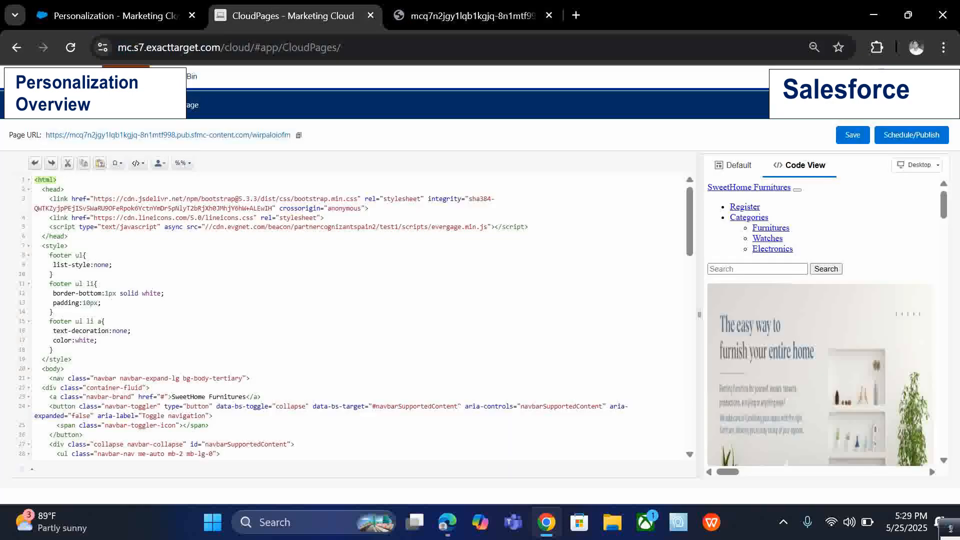
{"action": "left_click", "coordinate": [95, 11]}
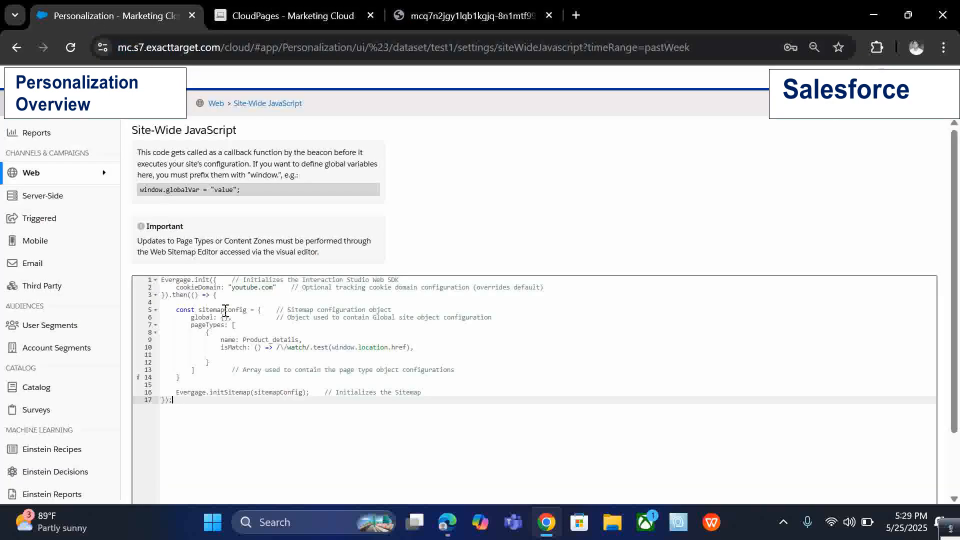
{"action": "left_click", "coordinate": [470, 379]}
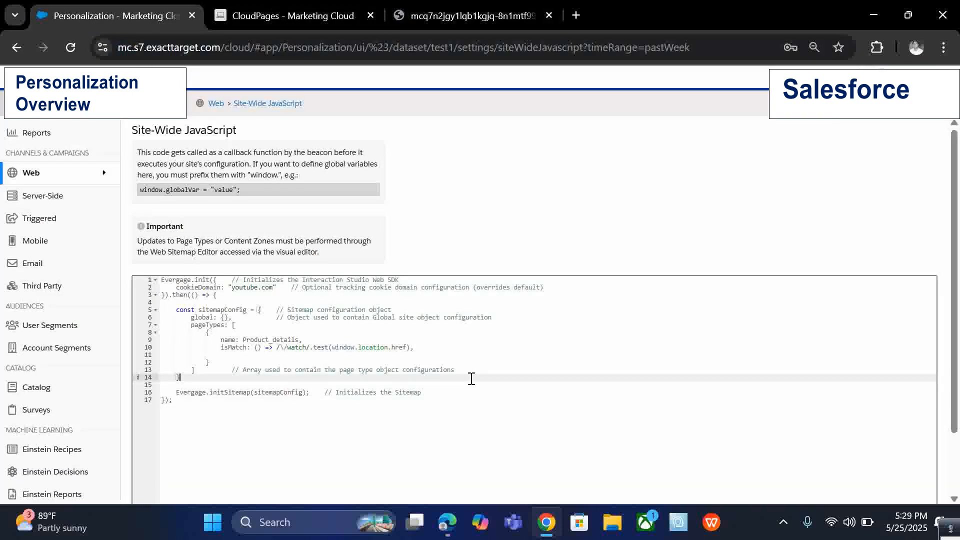
{"action": "left_click", "coordinate": [495, 10]}
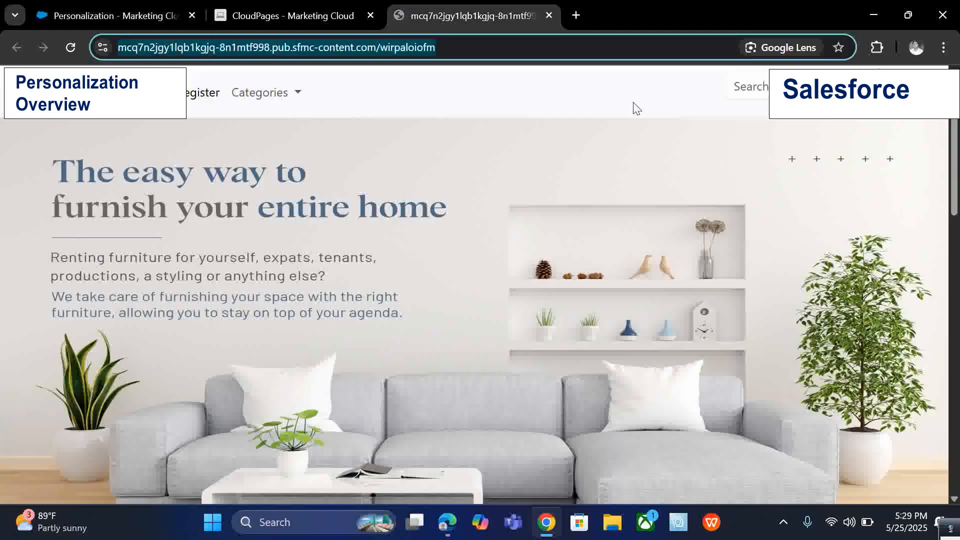
Open the Salesforce Interactions SDK extension on the furniture website and switch on the Visual Editor.
{"action": "left_click", "coordinate": [614, 81]}
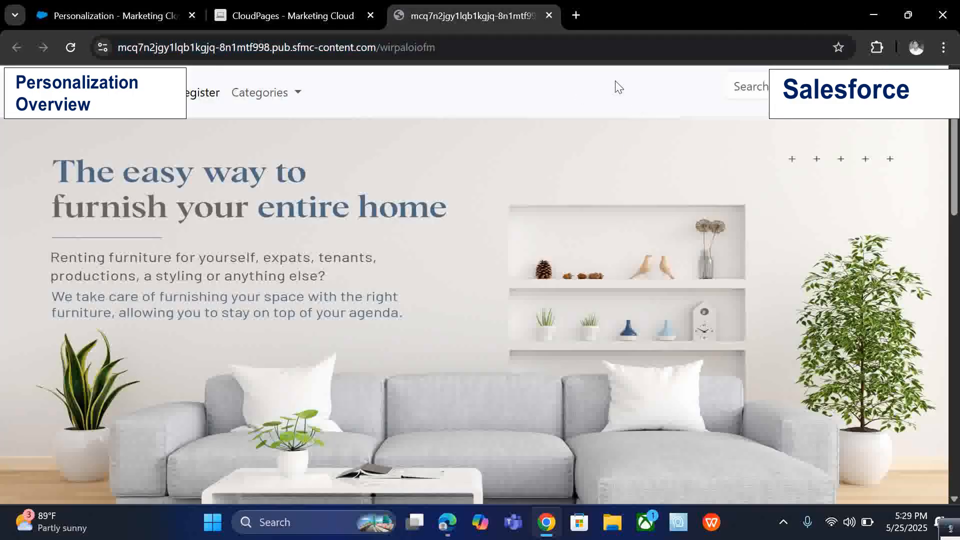
{"action": "left_click", "coordinate": [883, 47]}
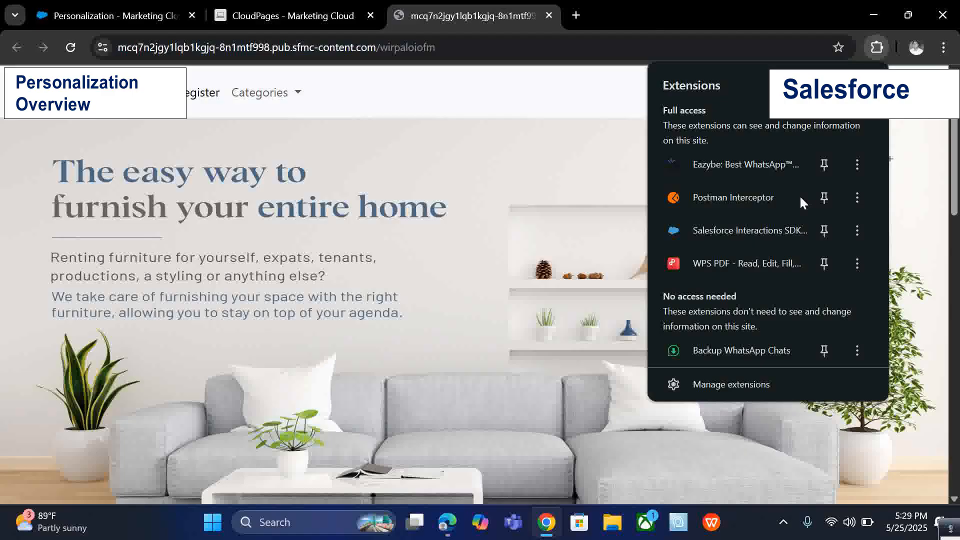
{"action": "left_click", "coordinate": [789, 239]}
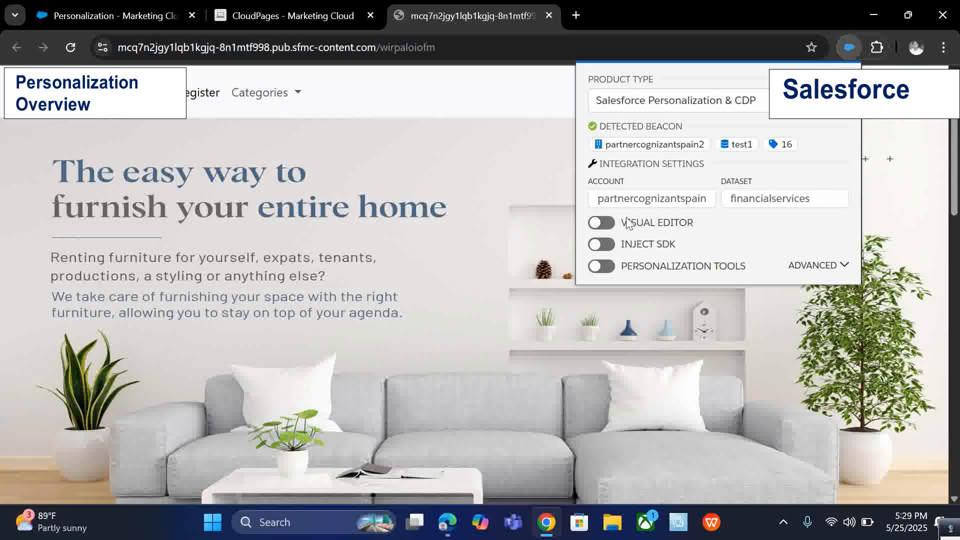
{"action": "left_click", "coordinate": [602, 223]}
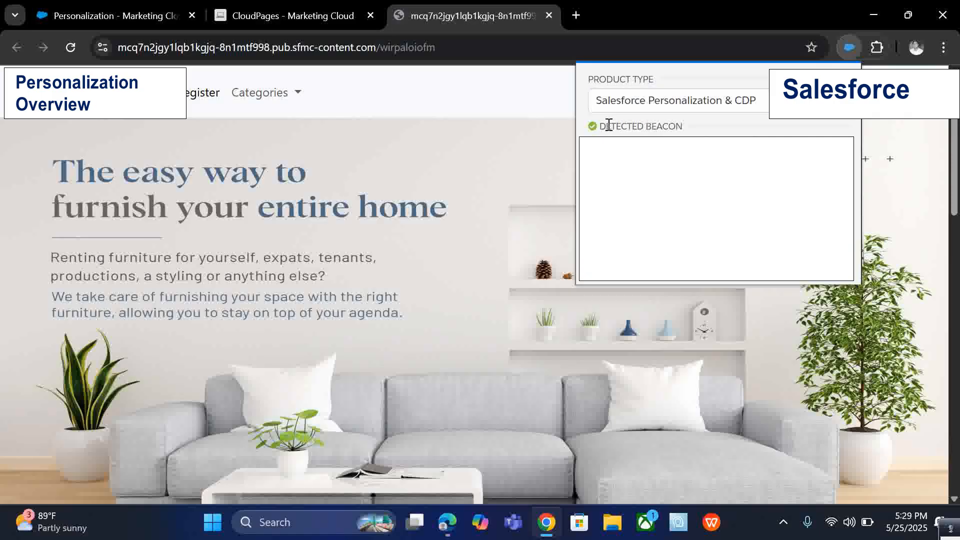
{"action": "mouse_move", "coordinate": [608, 125]}
{"action": "left_mouse_down"}
{"action": "mouse_move", "coordinate": [669, 126]}
{"action": "mouse_move", "coordinate": [608, 129]}
{"action": "left_mouse_up"}
{"action": "left_click", "coordinate": [686, 131]}
{"action": "left_click", "coordinate": [630, 131]}
{"action": "left_click_drag", "start_coordinate": [687, 132], "coordinate": [605, 129]}
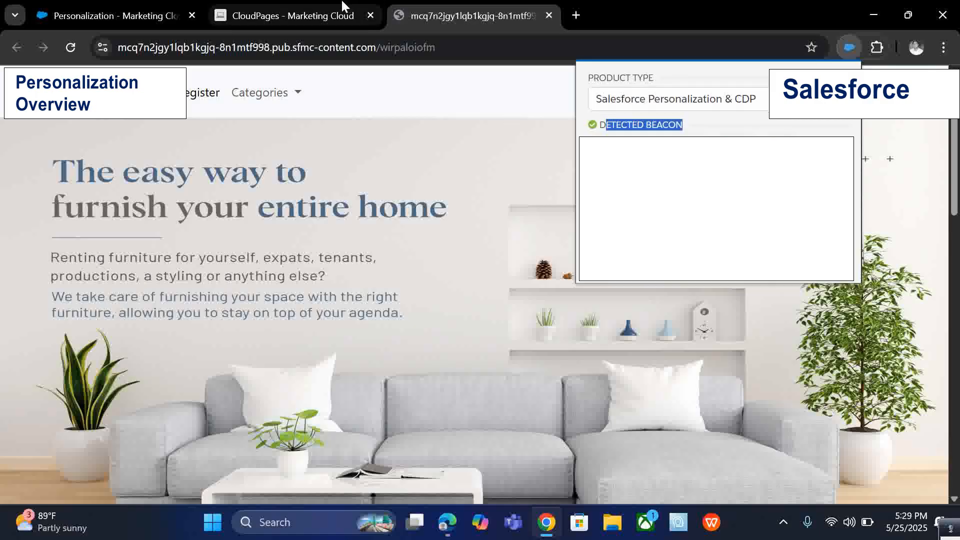
{"action": "left_click", "coordinate": [295, 16]}
{"action": "left_click", "coordinate": [120, 6]}
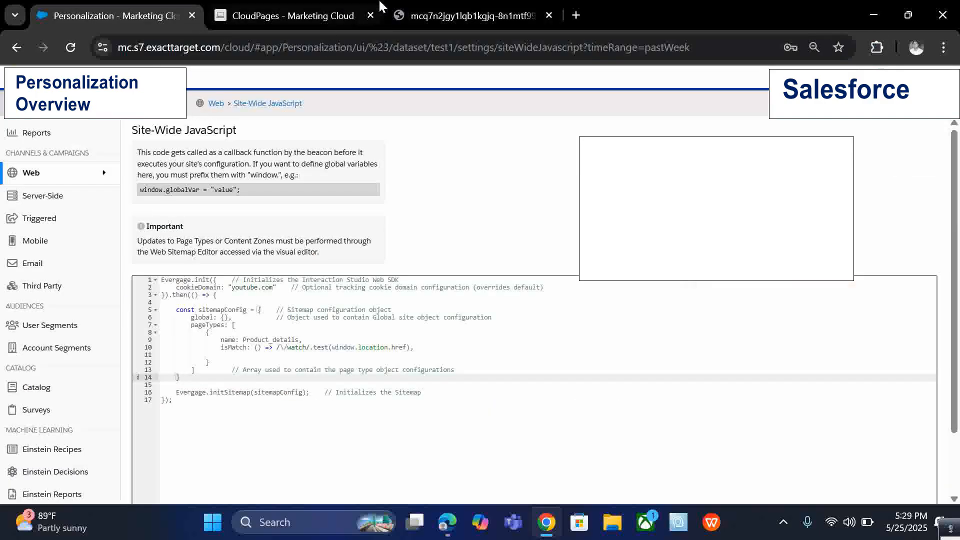
{"action": "left_click", "coordinate": [300, 15]}
{"action": "left_click", "coordinate": [465, 15]}
Launch the Salesforce Interactions SDK visual editor on the website from the extensions list.
{"action": "left_click", "coordinate": [875, 48]}
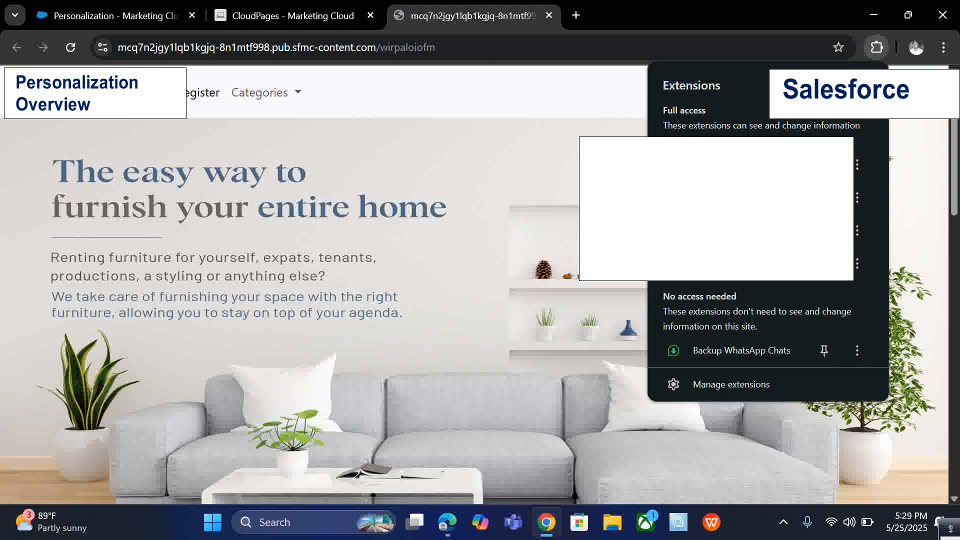
{"action": "left_click", "coordinate": [734, 231]}
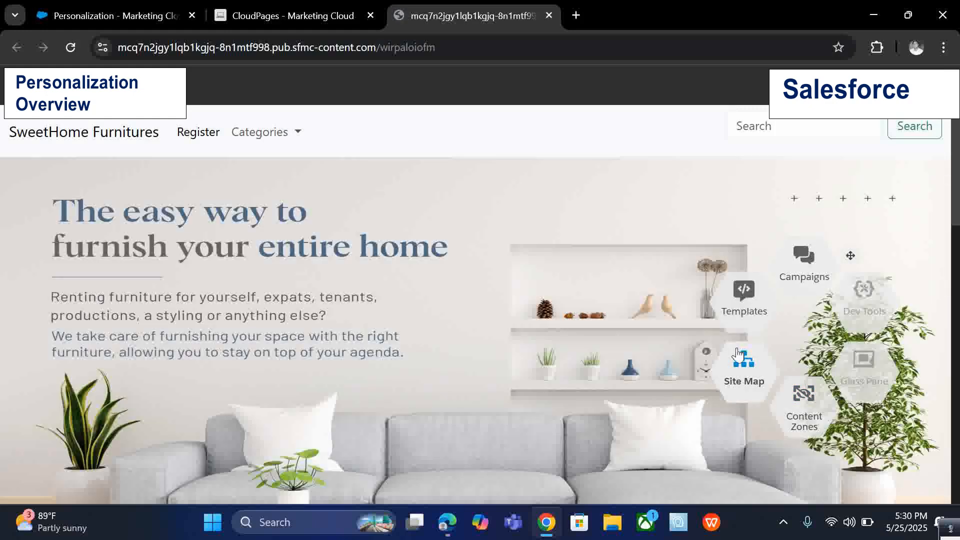
{"action": "left_click", "coordinate": [745, 297]}
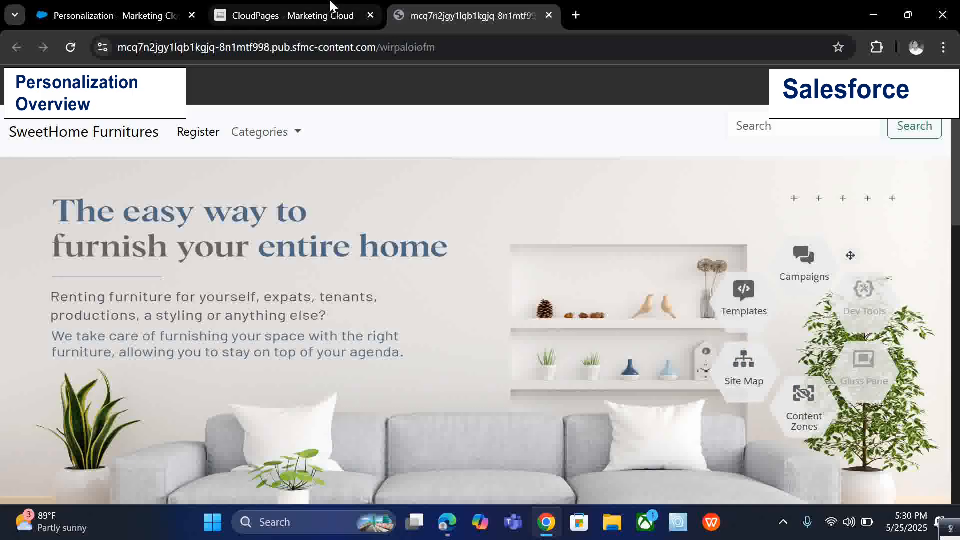
Open the Site Map editor from the visual editor menu on the website.
{"action": "left_click", "coordinate": [65, 14]}
{"action": "mouse_move", "coordinate": [54, 176]}
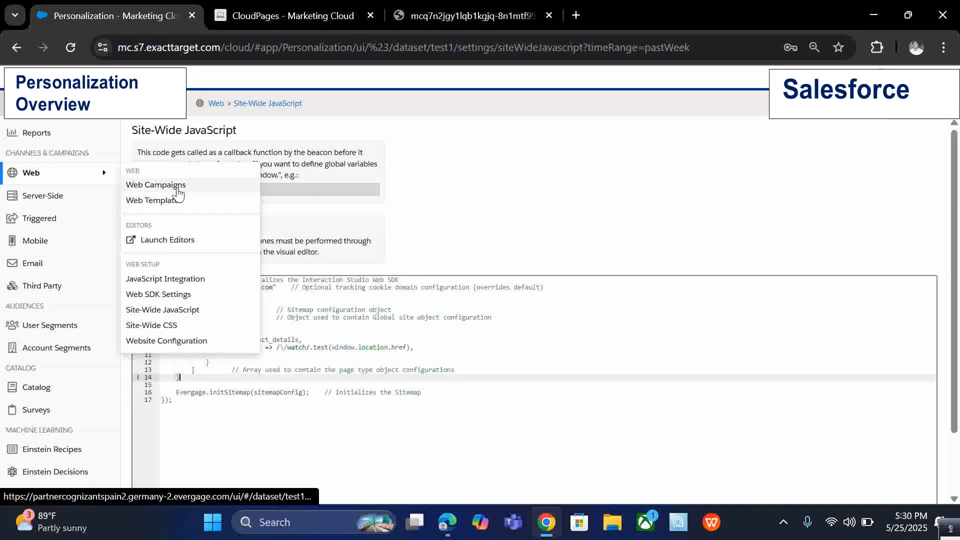
{"action": "left_click", "coordinate": [493, 3]}
{"action": "left_click", "coordinate": [752, 308]}
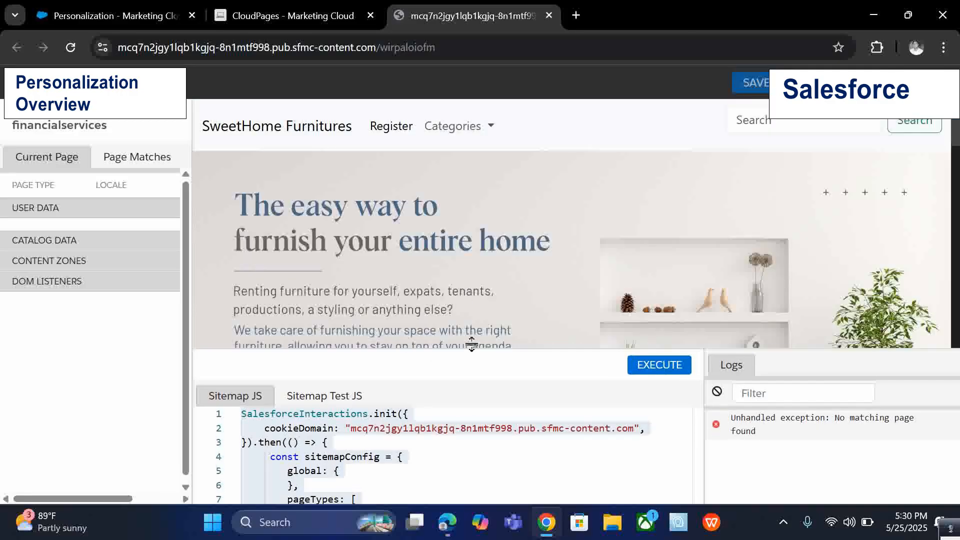
Enlarge the sitemap code editor and examine the page type definition and the Page Matches list.
{"action": "left_click_drag", "start_coordinate": [471, 343], "coordinate": [505, 197]}
{"action": "left_click", "coordinate": [531, 344]}
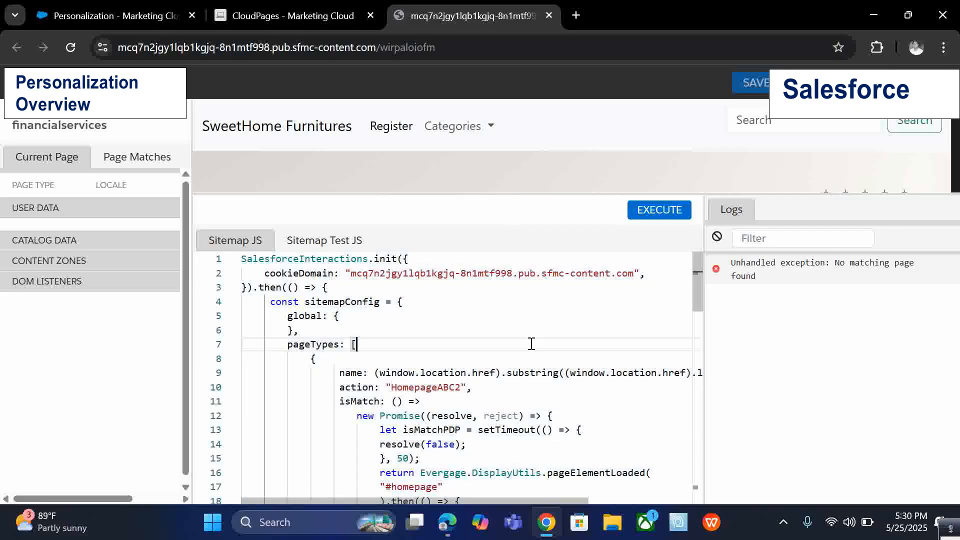
{"action": "left_click", "coordinate": [449, 299]}
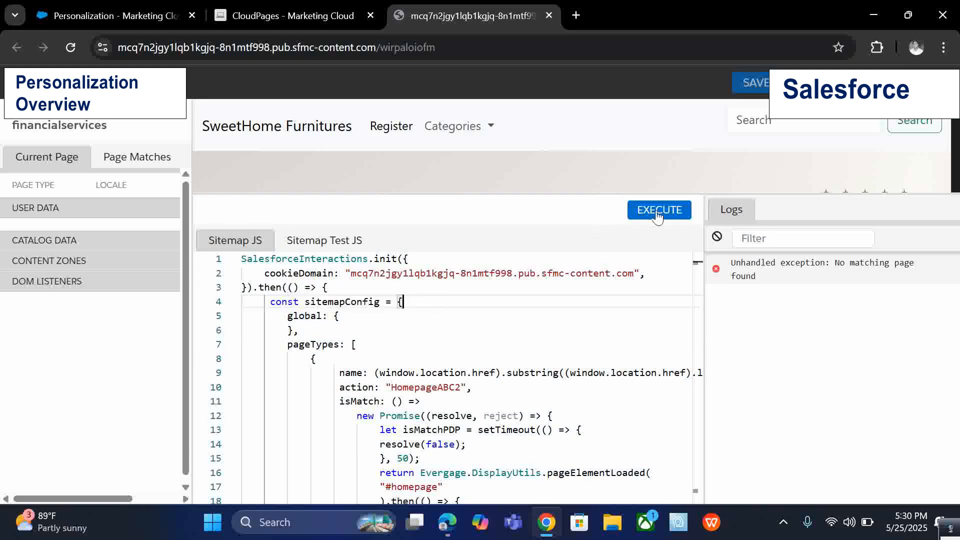
{"action": "left_click", "coordinate": [126, 168]}
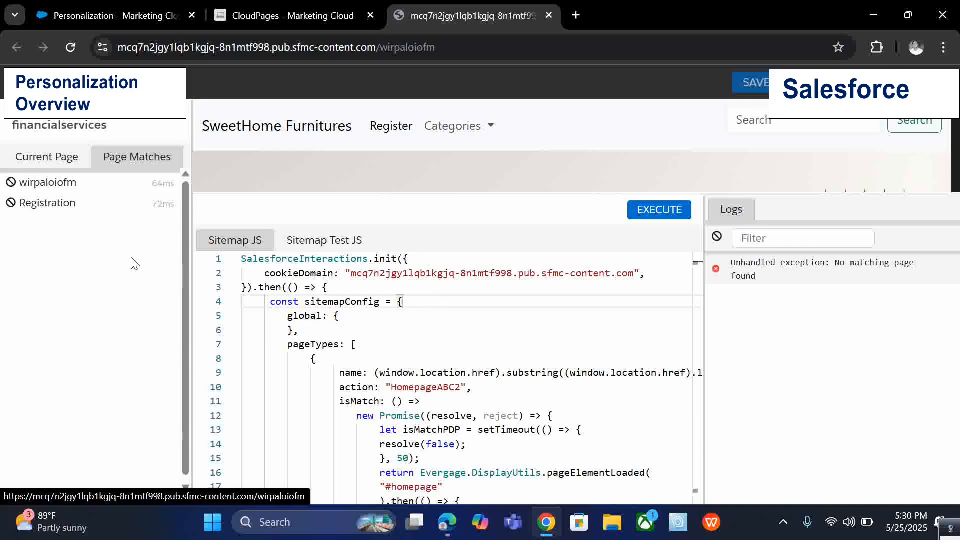
{"action": "left_click", "coordinate": [394, 401]}
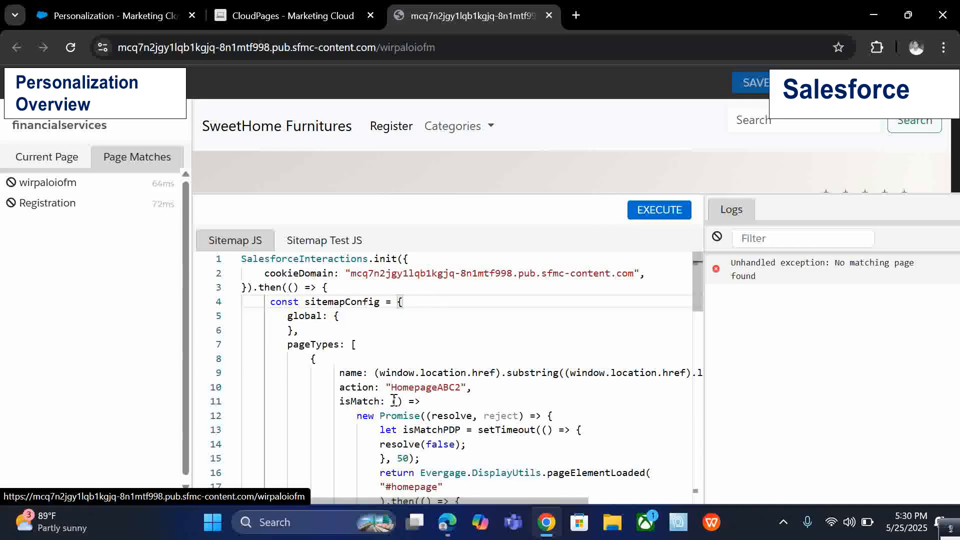
{"action": "scroll", "coordinate": [380, 390], "scroll_direction": "down", "scroll_amount": 1}
{"action": "left_click", "coordinate": [352, 363]}
{"action": "double_click", "coordinate": [352, 364]}
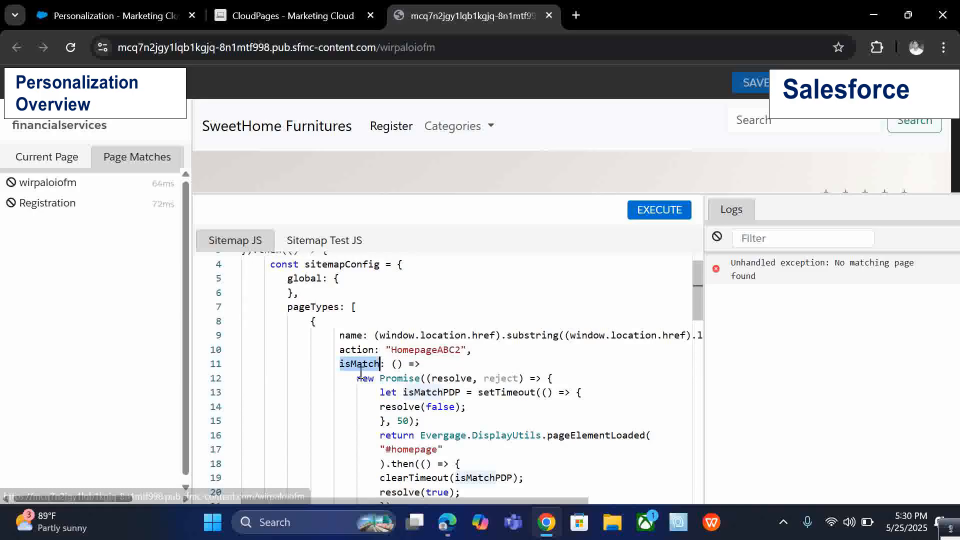
{"action": "left_click", "coordinate": [388, 392]}
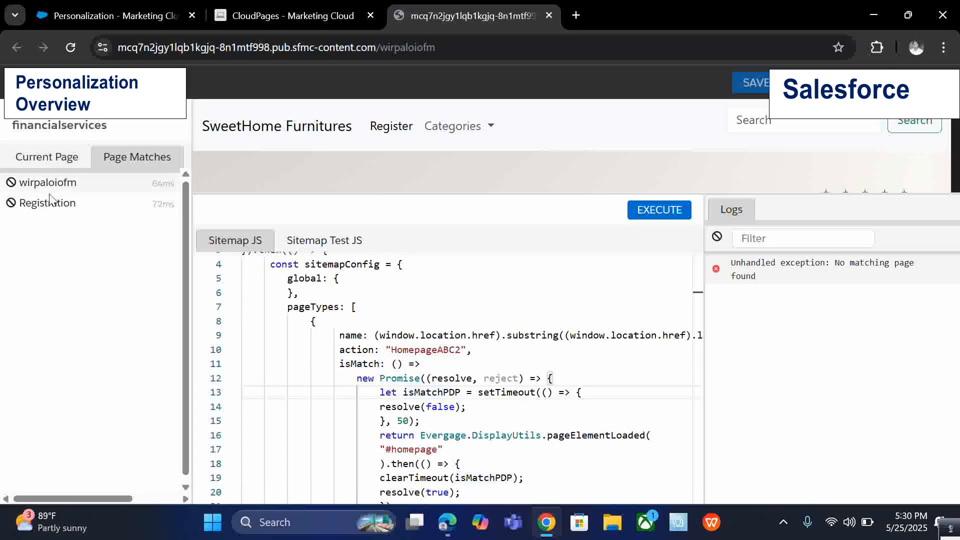
Examine the isMatch and contentZones definitions in the Sitemap JS, then clear the logs.
{"action": "left_click", "coordinate": [59, 167]}
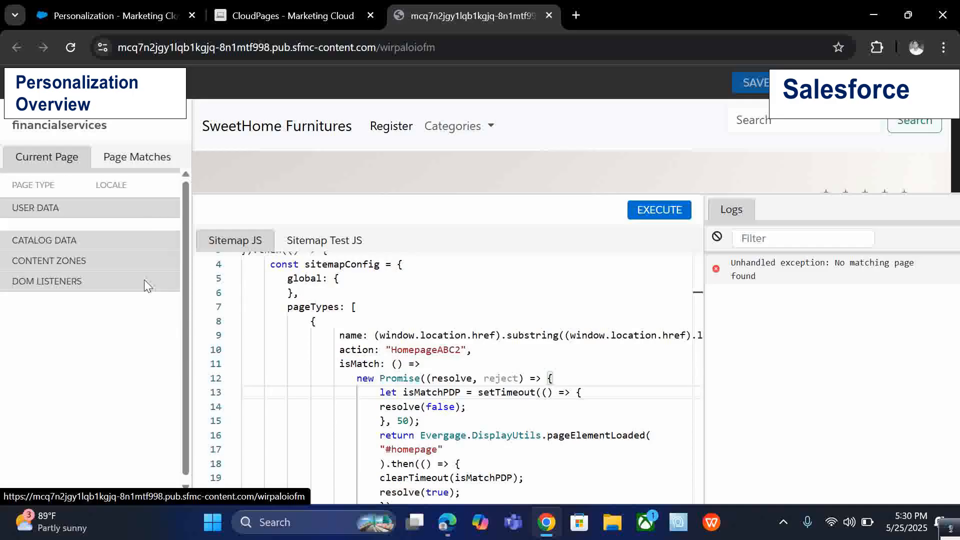
{"action": "left_click", "coordinate": [361, 364]}
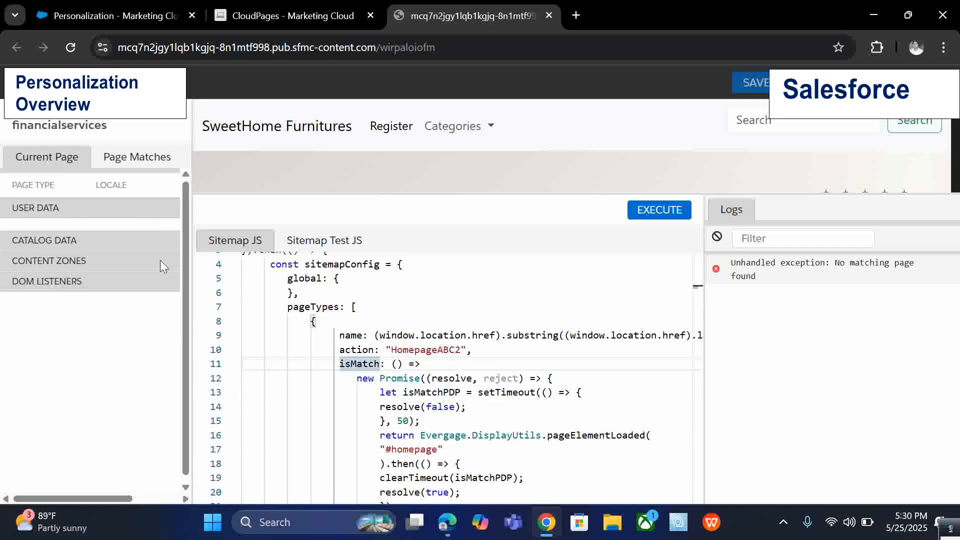
{"action": "scroll", "coordinate": [292, 345], "scroll_direction": "down", "scroll_amount": 2}
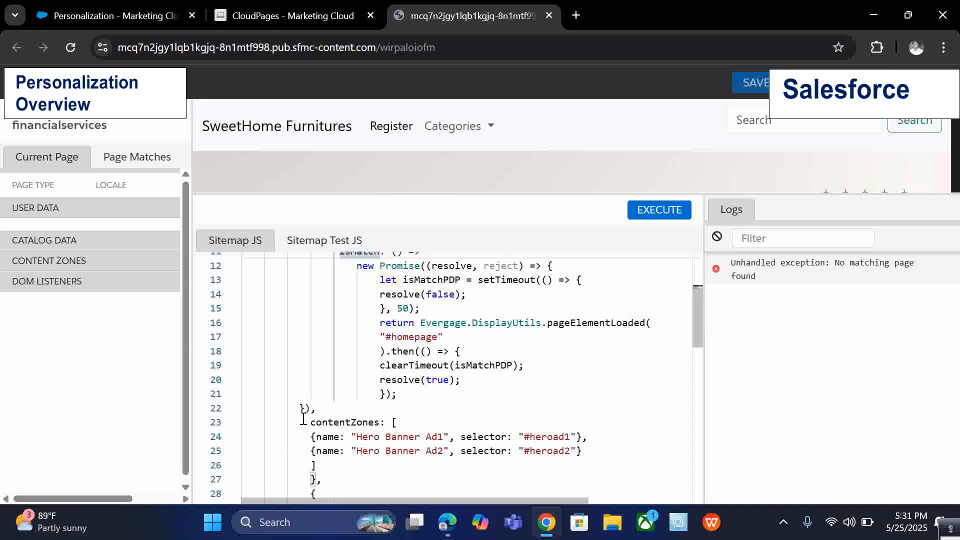
{"action": "left_click_drag", "start_coordinate": [303, 419], "coordinate": [583, 452]}
{"action": "left_click", "coordinate": [582, 451]}
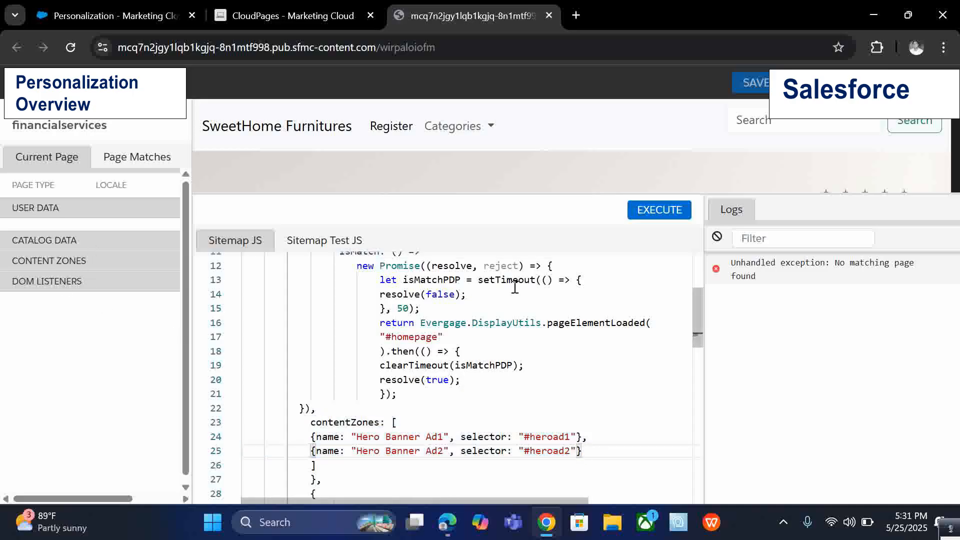
{"action": "left_click", "coordinate": [717, 236]}
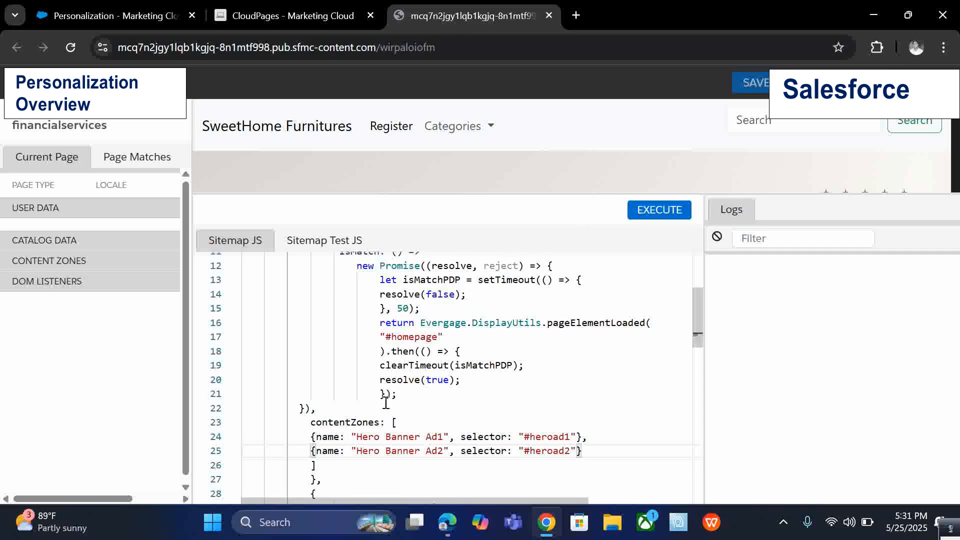
Close the Site Map editor and open the template list from the visual editor menu.
{"action": "left_click", "coordinate": [819, 84]}
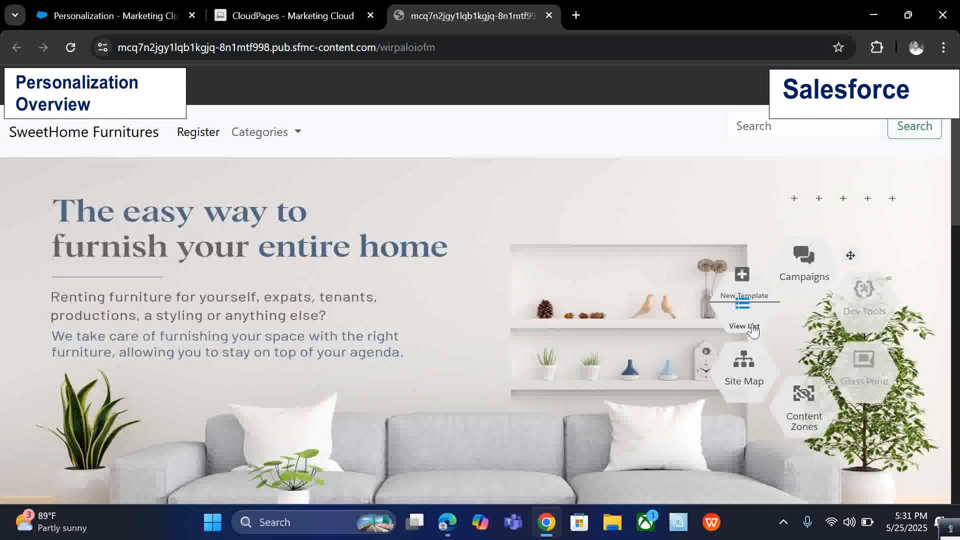
{"action": "left_click", "coordinate": [747, 324]}
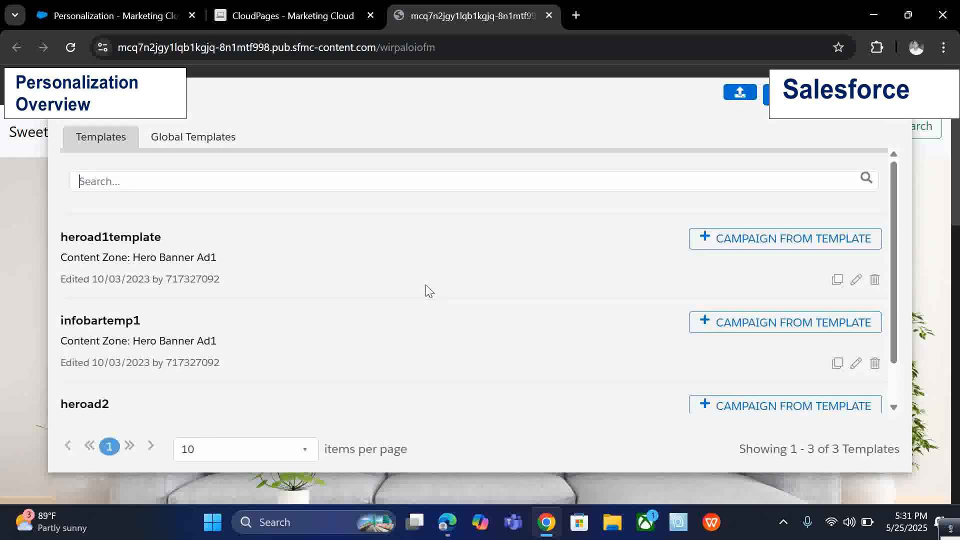
{"action": "left_click", "coordinate": [892, 93]}
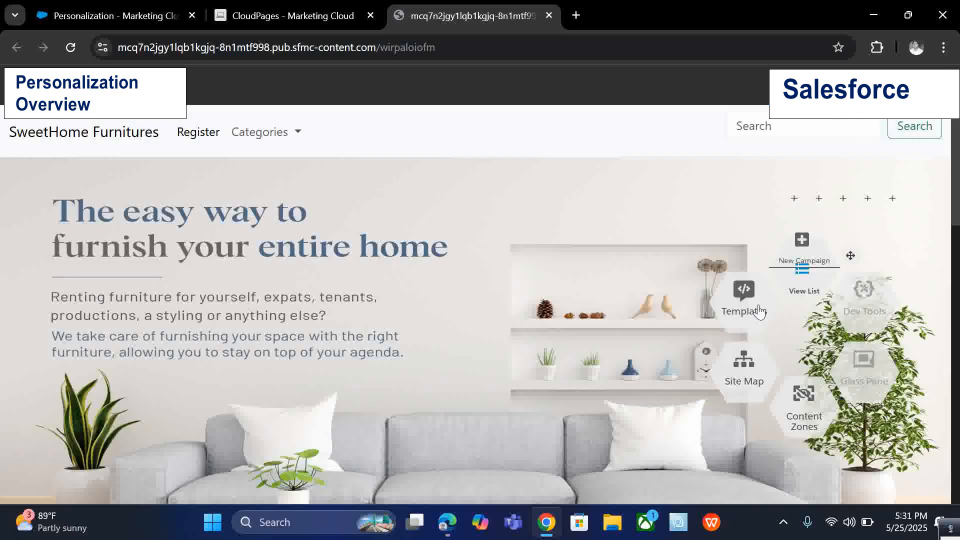
{"action": "left_click", "coordinate": [745, 324]}
Browse the Global Templates list and compare it with the site's own Templates.
{"action": "left_click", "coordinate": [157, 144]}
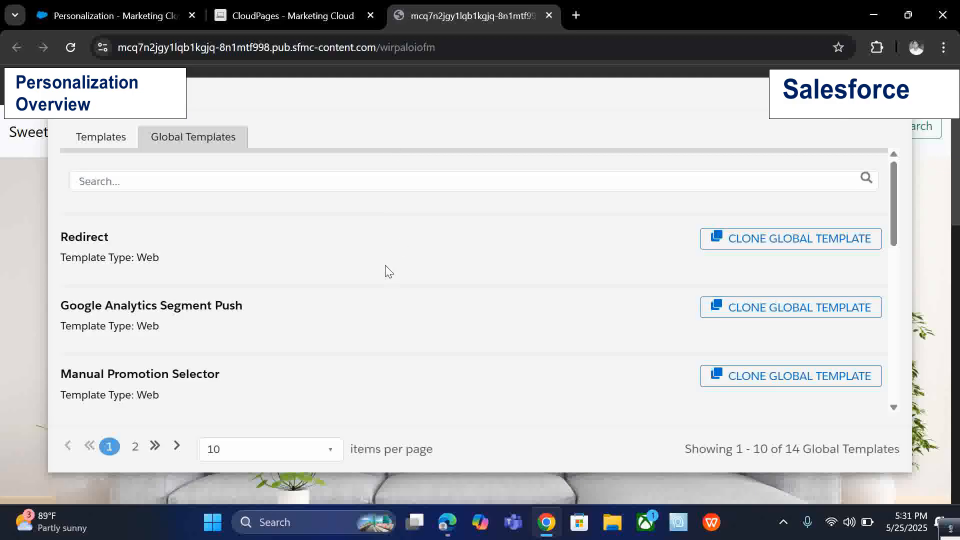
{"action": "scroll", "coordinate": [385, 267], "scroll_direction": "down", "scroll_amount": 10}
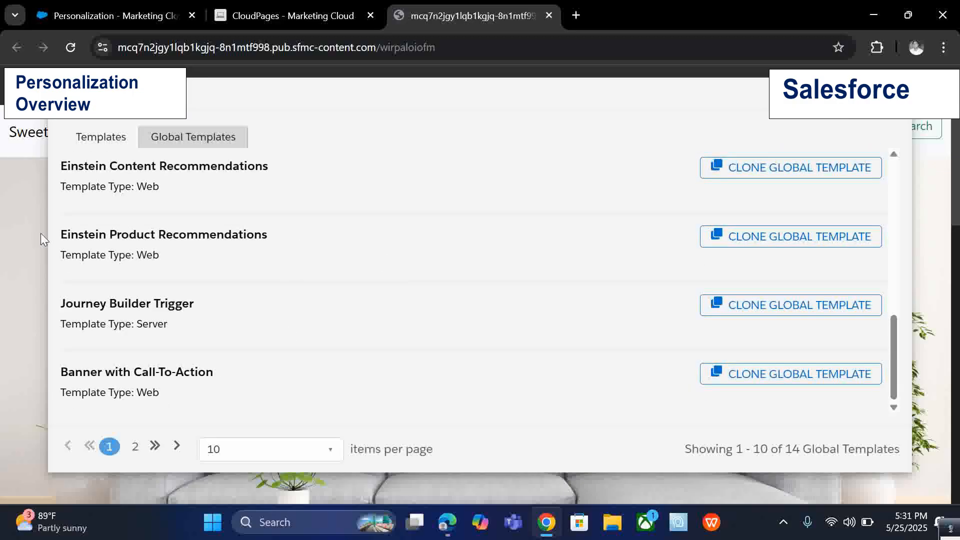
{"action": "scroll", "coordinate": [129, 331], "scroll_direction": "up", "scroll_amount": 2}
{"action": "scroll", "coordinate": [132, 330], "scroll_direction": "down", "scroll_amount": 2}
{"action": "left_click_drag", "start_coordinate": [58, 373], "coordinate": [291, 377]}
{"action": "left_click", "coordinate": [548, 381]}
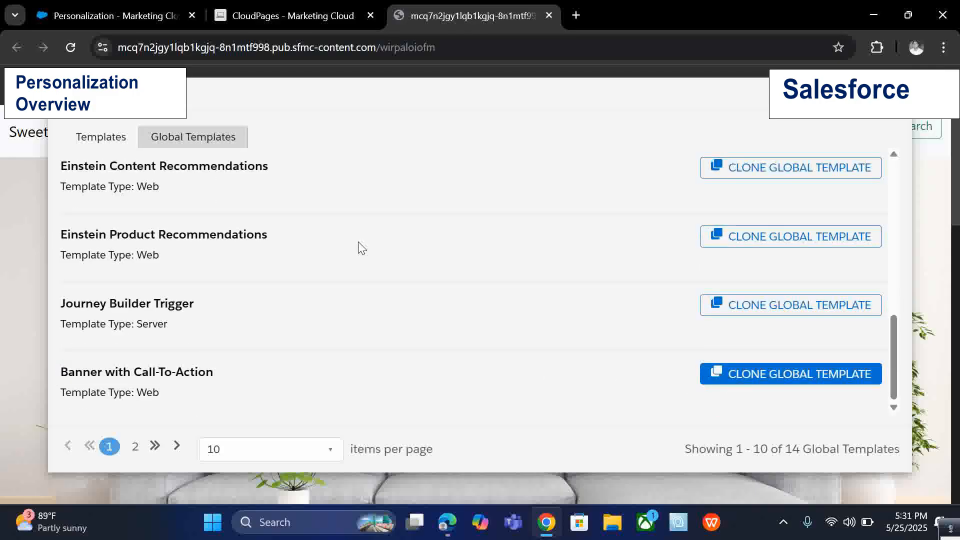
{"action": "left_click", "coordinate": [98, 144]}
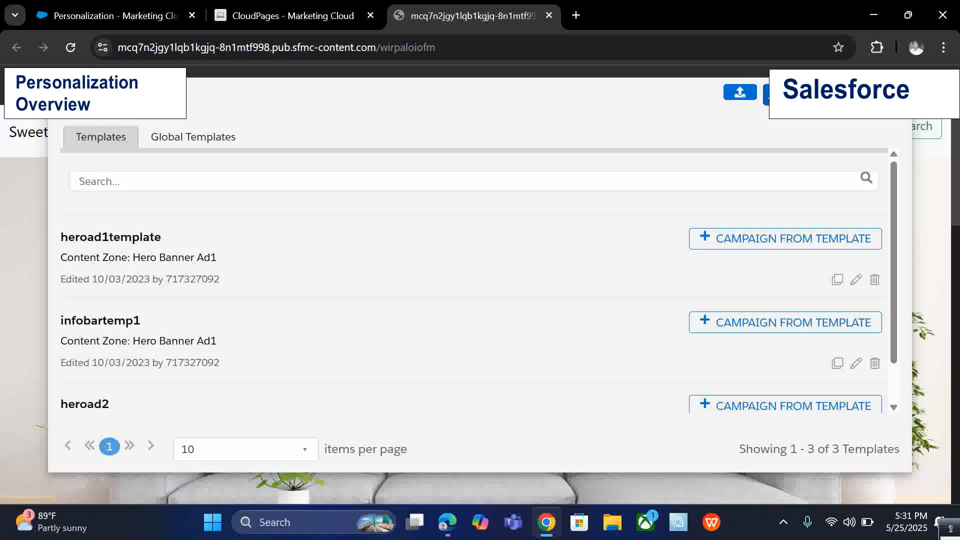
{"action": "left_click", "coordinate": [193, 137]}
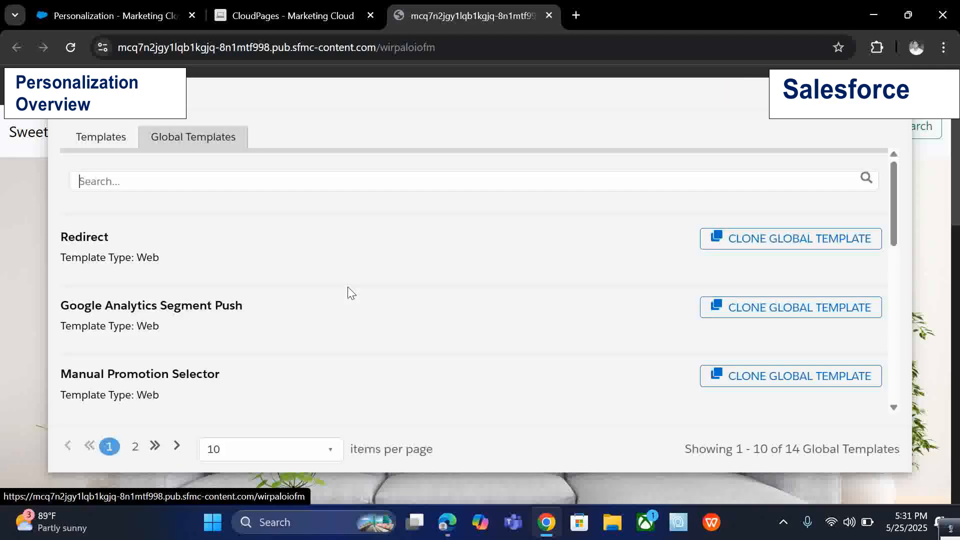
{"action": "scroll", "coordinate": [357, 297], "scroll_direction": "down", "scroll_amount": 8}
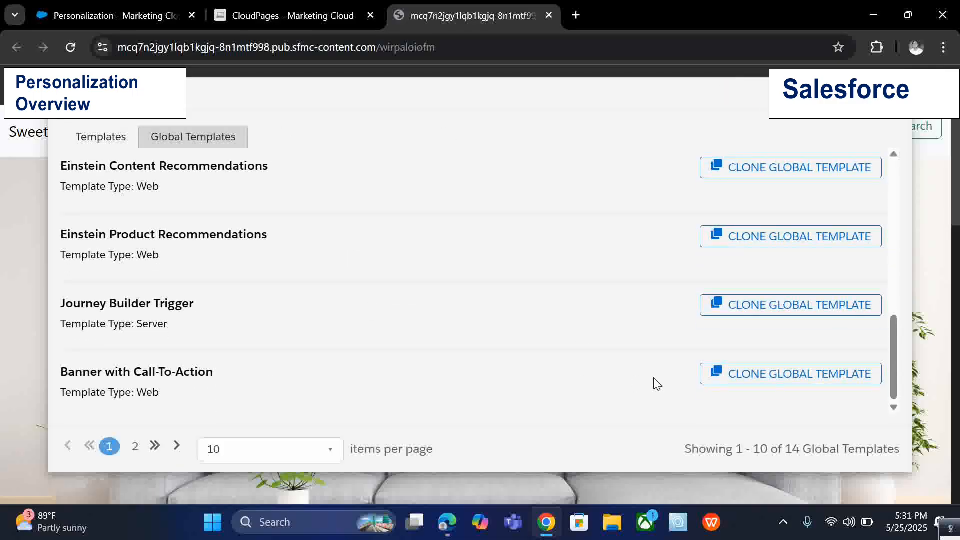
Clone the Banner with Call-To-Action global template.
{"action": "left_click_drag", "start_coordinate": [63, 374], "coordinate": [232, 374]}
{"action": "left_click", "coordinate": [233, 373]}
{"action": "left_click", "coordinate": [722, 374]}
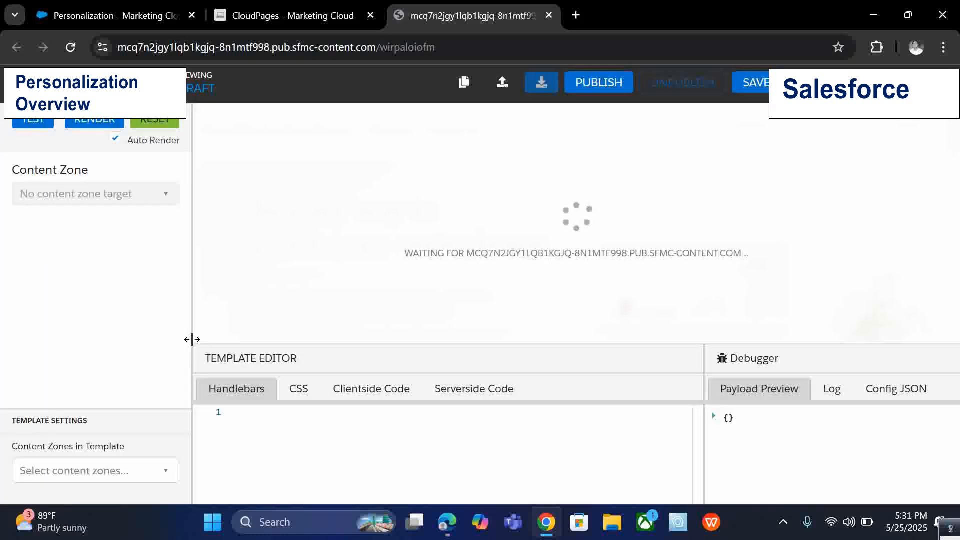
Enlarge the template editor and examine the Handlebars markup of the cloned banner template.
{"action": "left_click_drag", "start_coordinate": [221, 344], "coordinate": [221, 160]}
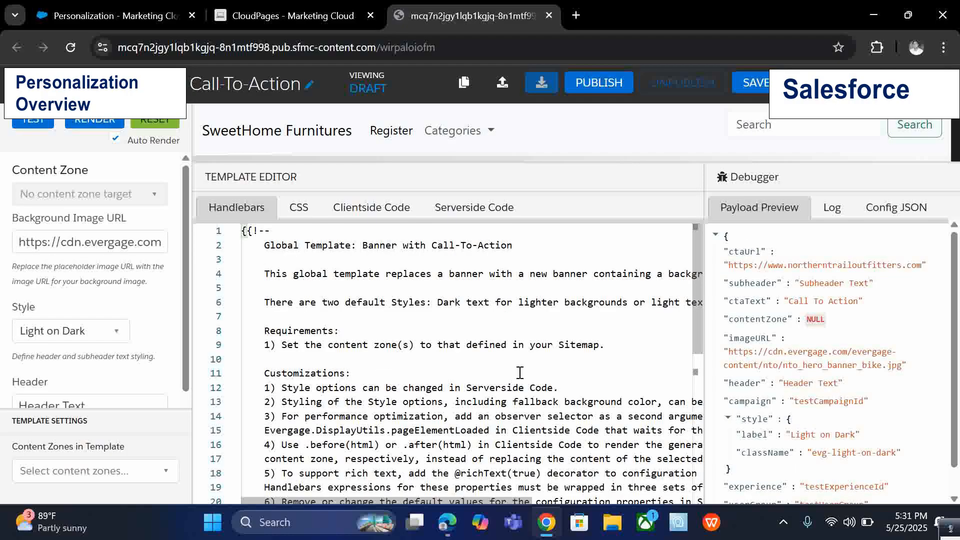
{"action": "left_click", "coordinate": [295, 208]}
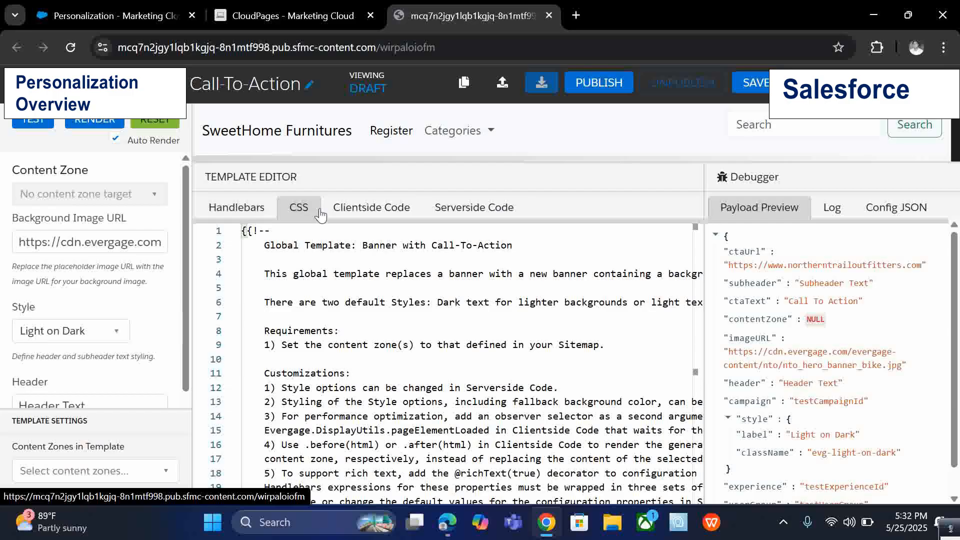
{"action": "left_click", "coordinate": [395, 209]}
{"action": "left_click", "coordinate": [460, 208]}
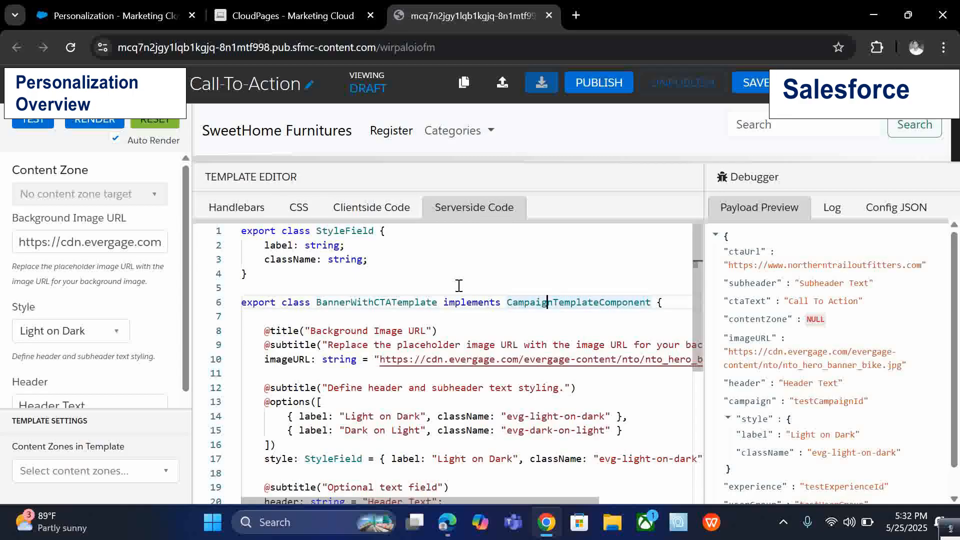
{"action": "left_click", "coordinate": [268, 219]}
{"action": "scroll", "coordinate": [417, 402], "scroll_direction": "down", "scroll_amount": 7}
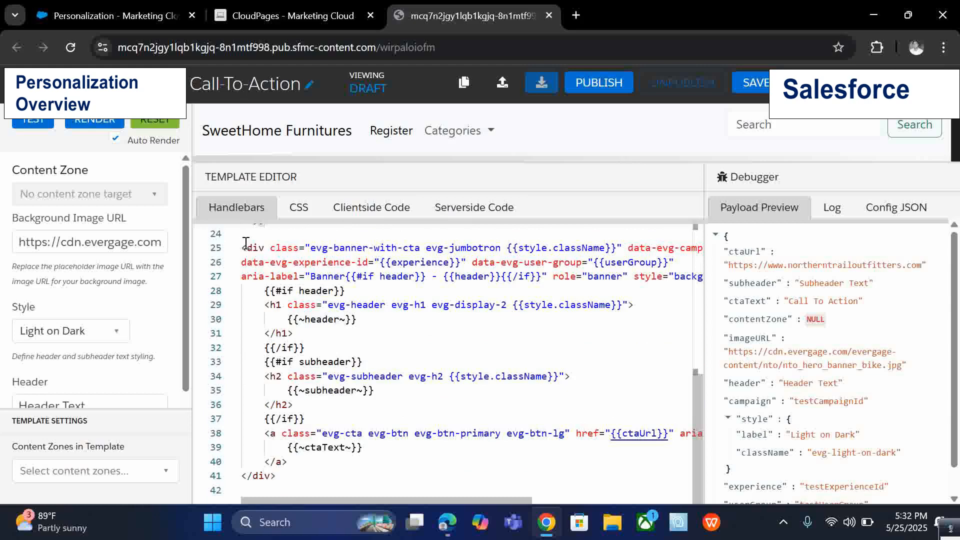
{"action": "left_click_drag", "start_coordinate": [245, 243], "coordinate": [396, 450]}
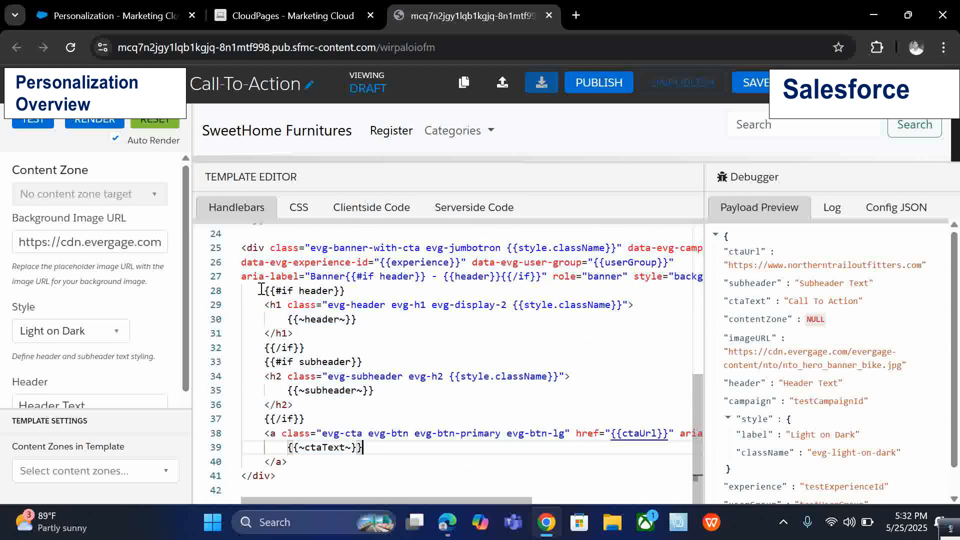
{"action": "left_click_drag", "start_coordinate": [260, 290], "coordinate": [345, 291]}
{"action": "left_click", "coordinate": [417, 322]}
{"action": "left_click_drag", "start_coordinate": [270, 321], "coordinate": [426, 321]}
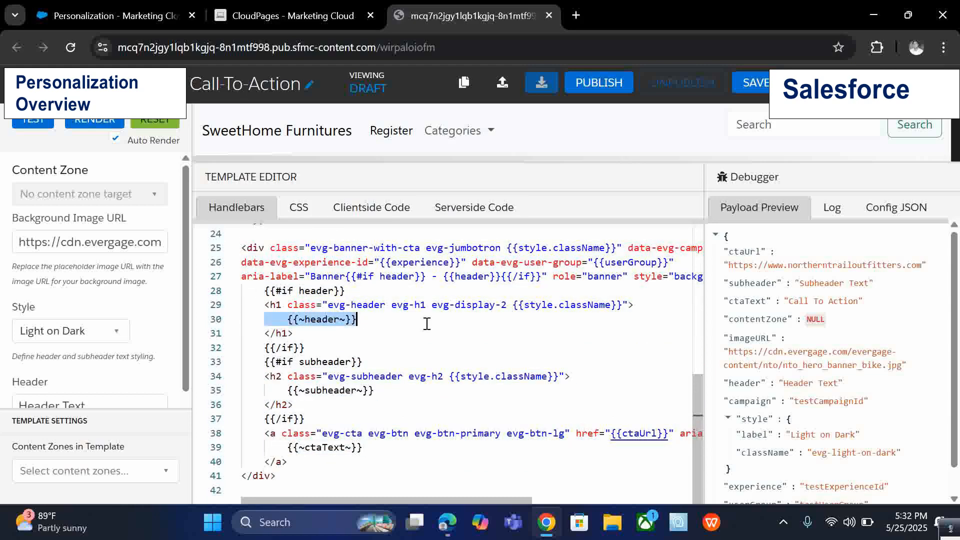
Examine the template's CSS, Clientside Code and Serverside Code.
{"action": "left_click", "coordinate": [300, 207]}
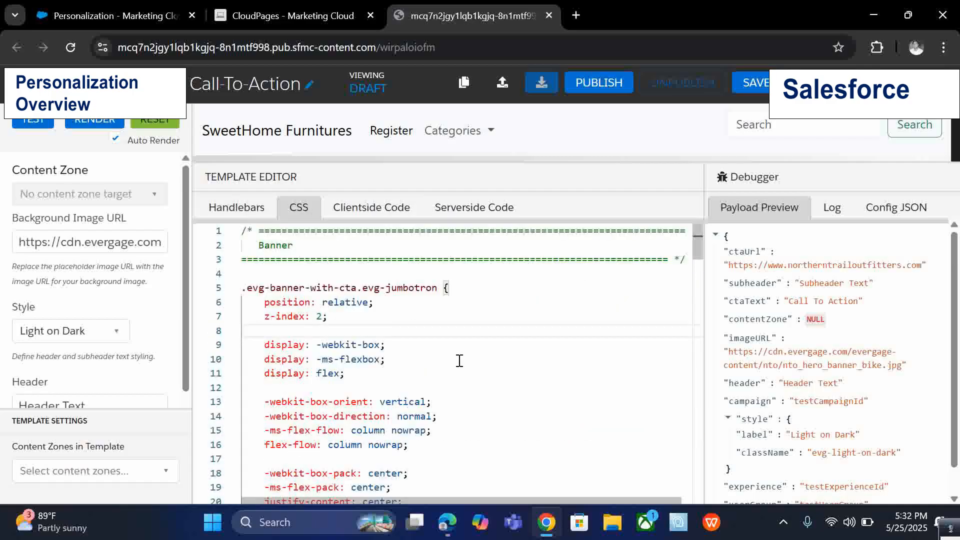
{"action": "scroll", "coordinate": [459, 360], "scroll_direction": "down", "scroll_amount": 3}
{"action": "scroll", "coordinate": [459, 361], "scroll_direction": "up", "scroll_amount": 3}
{"action": "left_click", "coordinate": [370, 205]}
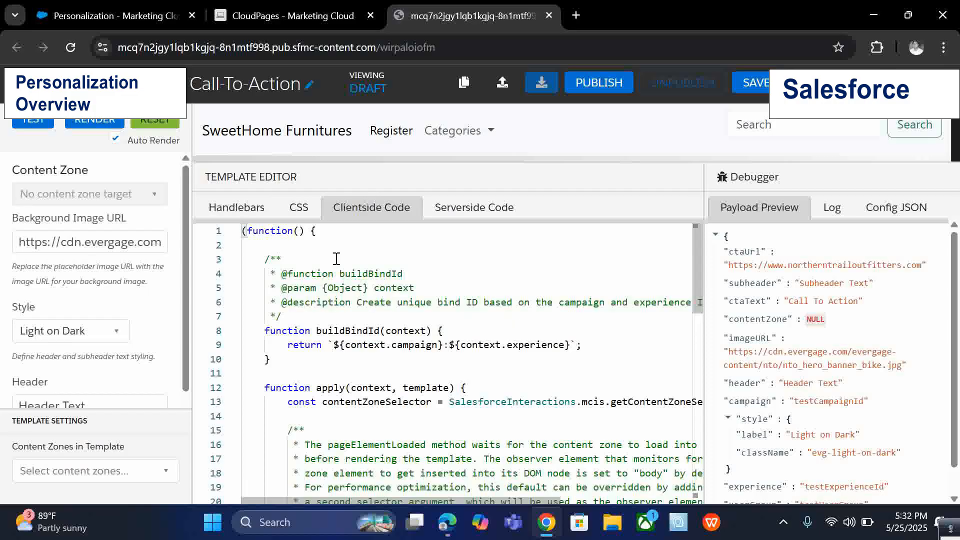
{"action": "scroll", "coordinate": [336, 258], "scroll_direction": "down", "scroll_amount": 6}
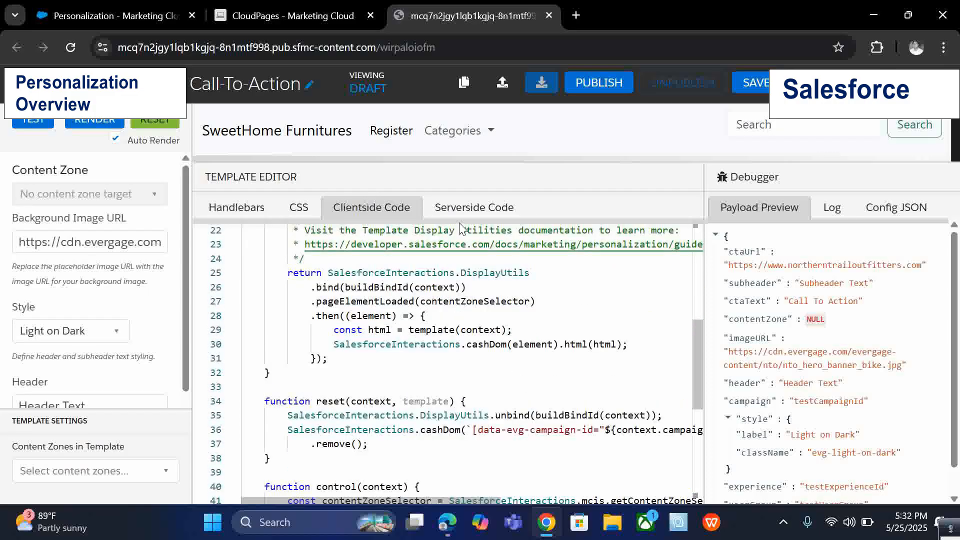
{"action": "left_click", "coordinate": [470, 207]}
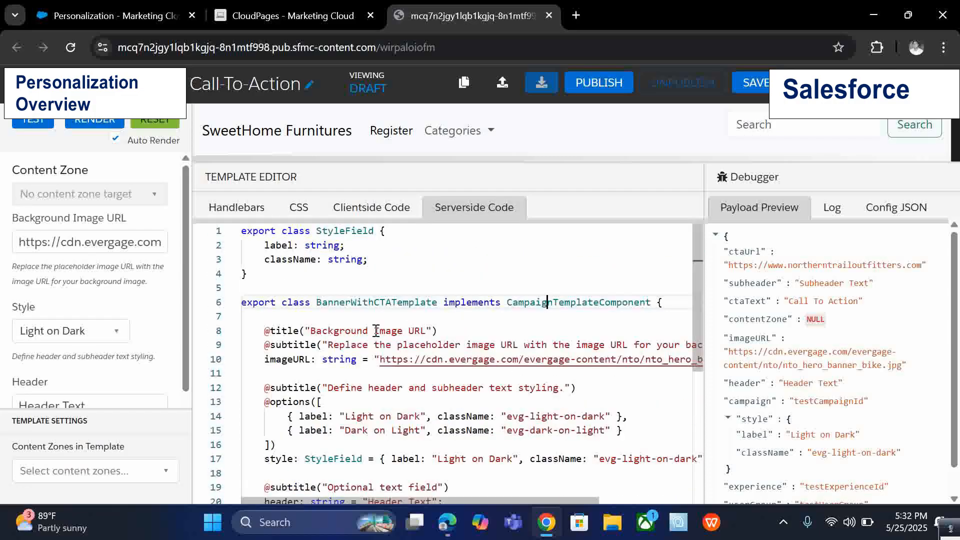
{"action": "scroll", "coordinate": [452, 323], "scroll_direction": "down", "scroll_amount": 3}
{"action": "scroll", "coordinate": [455, 323], "scroll_direction": "down", "scroll_amount": 1}
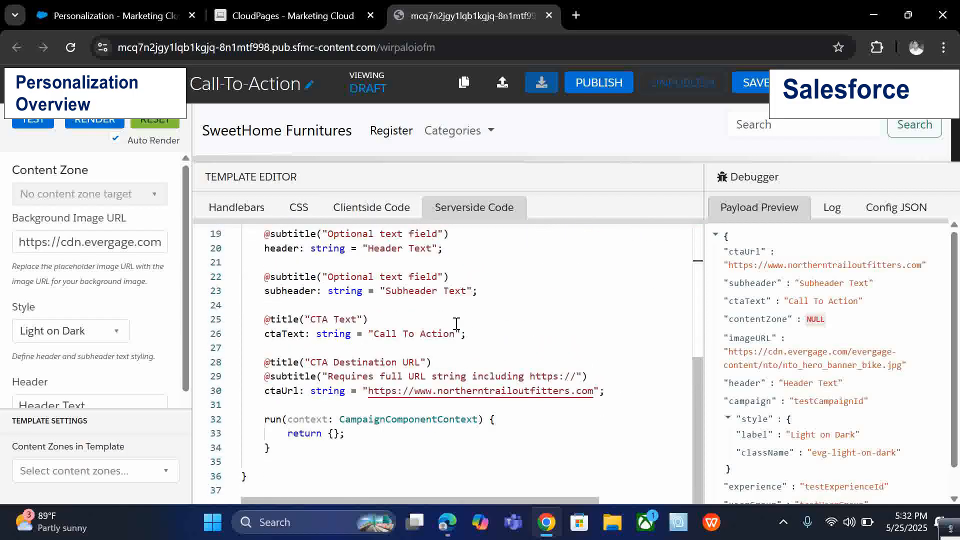
{"action": "scroll", "coordinate": [456, 326], "scroll_direction": "up", "scroll_amount": 4}
Switch to the template's Handlebars markup and check the options for Content Zones in Template.
{"action": "left_click", "coordinate": [198, 211]}
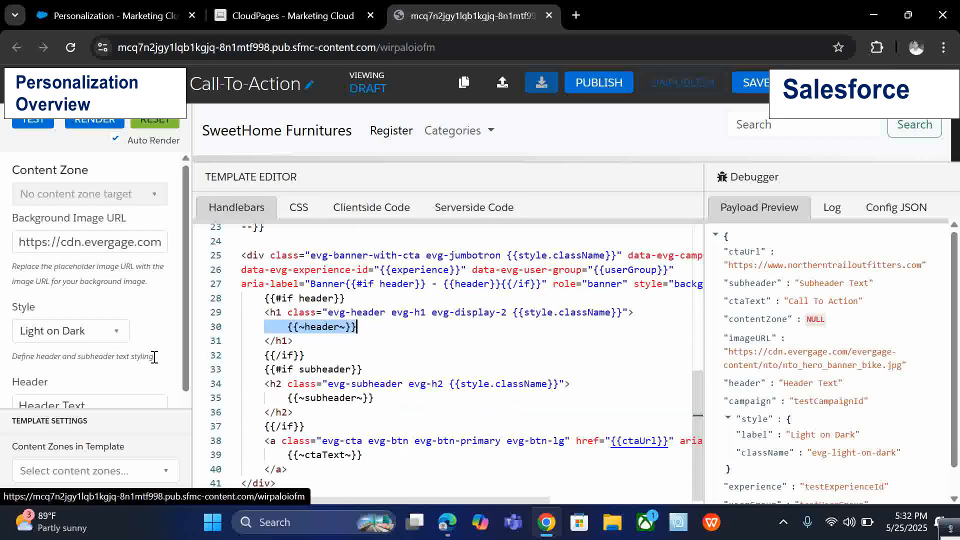
{"action": "scroll", "coordinate": [167, 357], "scroll_direction": "down", "scroll_amount": 4}
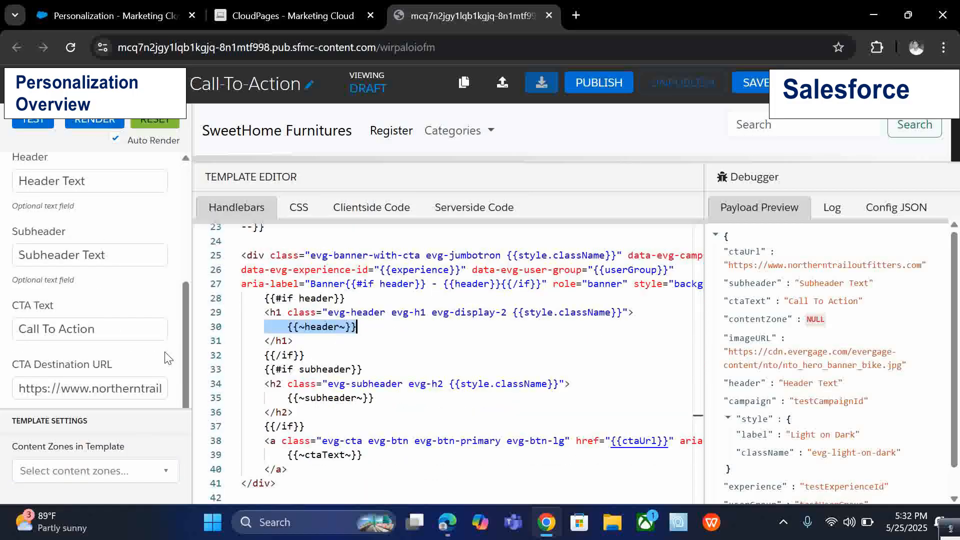
{"action": "left_click", "coordinate": [127, 479]}
{"action": "left_click", "coordinate": [127, 477]}
{"action": "left_click", "coordinate": [127, 477]}
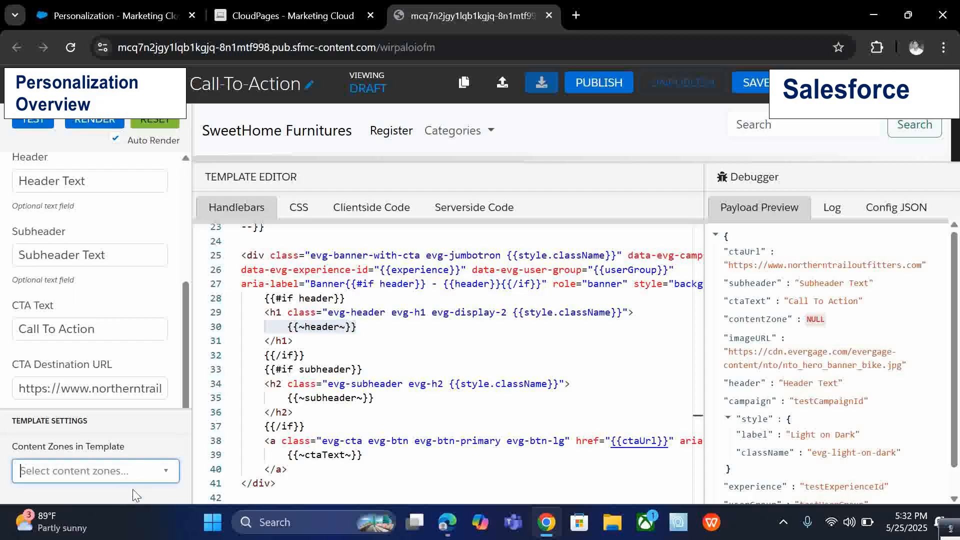
{"action": "left_click", "coordinate": [131, 473]}
{"action": "left_click", "coordinate": [139, 488]}
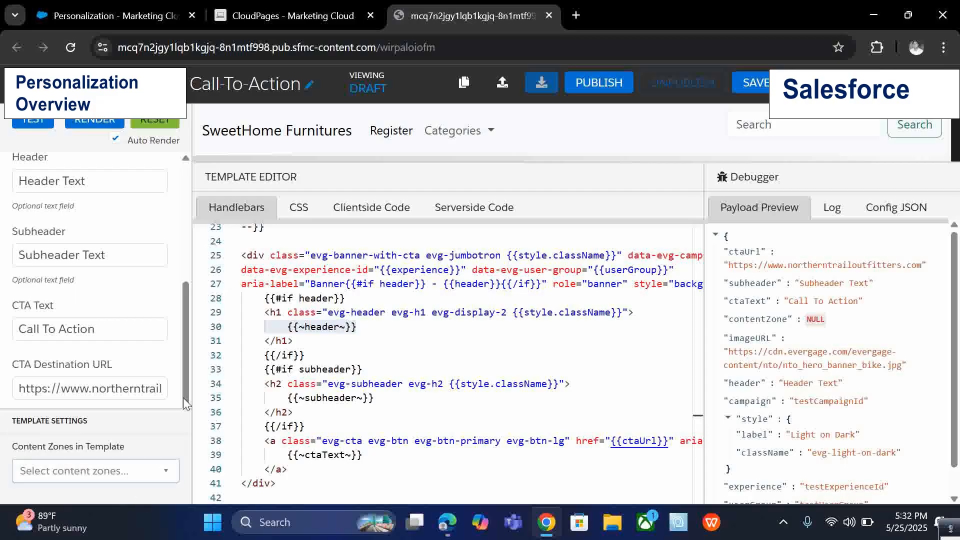
{"action": "scroll", "coordinate": [133, 367], "scroll_direction": "up", "scroll_amount": 1}
{"action": "scroll", "coordinate": [132, 367], "scroll_direction": "up", "scroll_amount": 4}
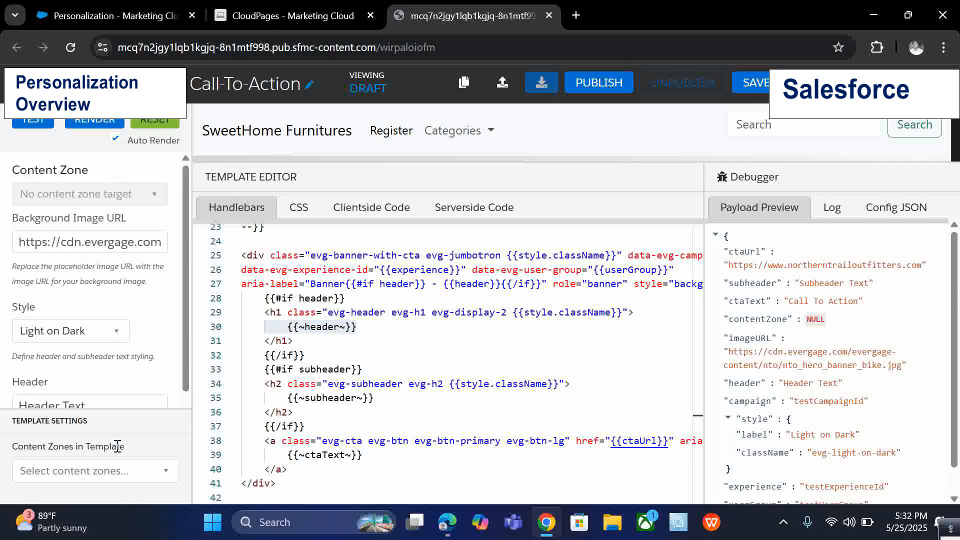
{"action": "left_click", "coordinate": [120, 477]}
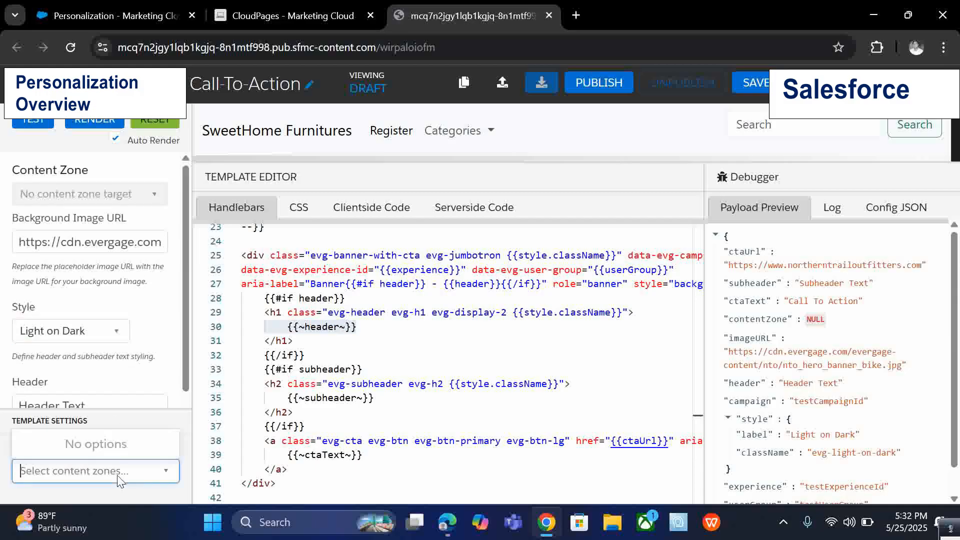
{"action": "left_click", "coordinate": [120, 498]}
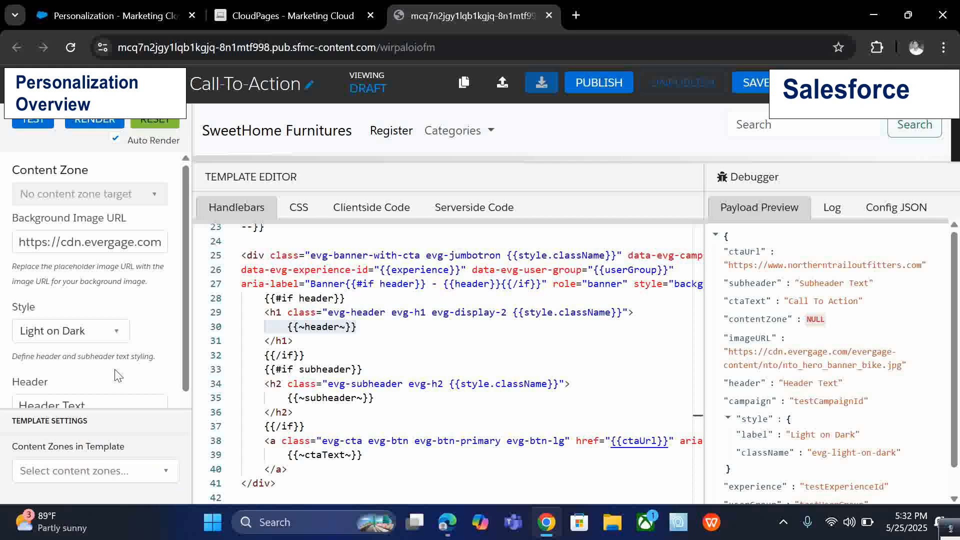
{"action": "left_click", "coordinate": [110, 470]}
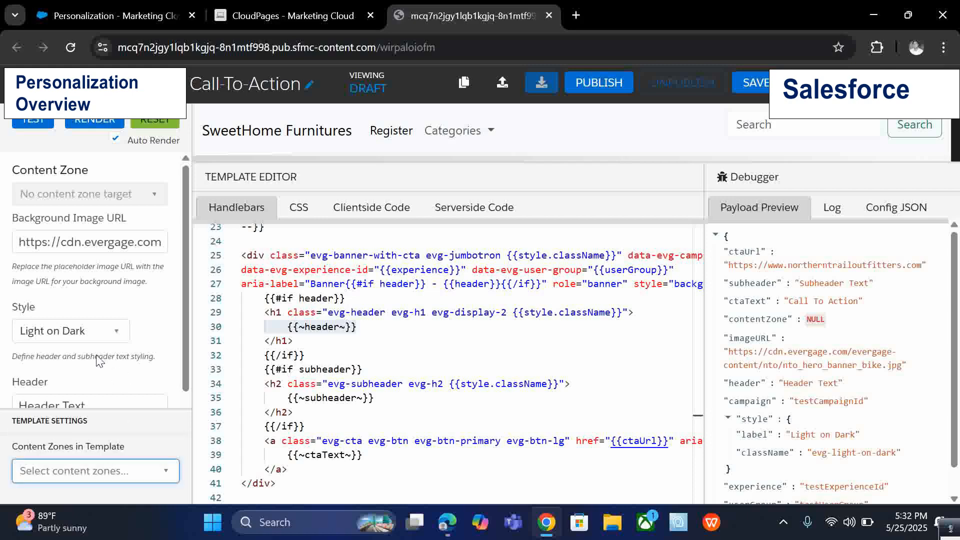
Review the template's Header, Subheader, CTA and Background Image URL fields, then close the template editor.
{"action": "scroll", "coordinate": [105, 245], "scroll_direction": "down", "scroll_amount": 3}
{"action": "left_click", "coordinate": [85, 263]}
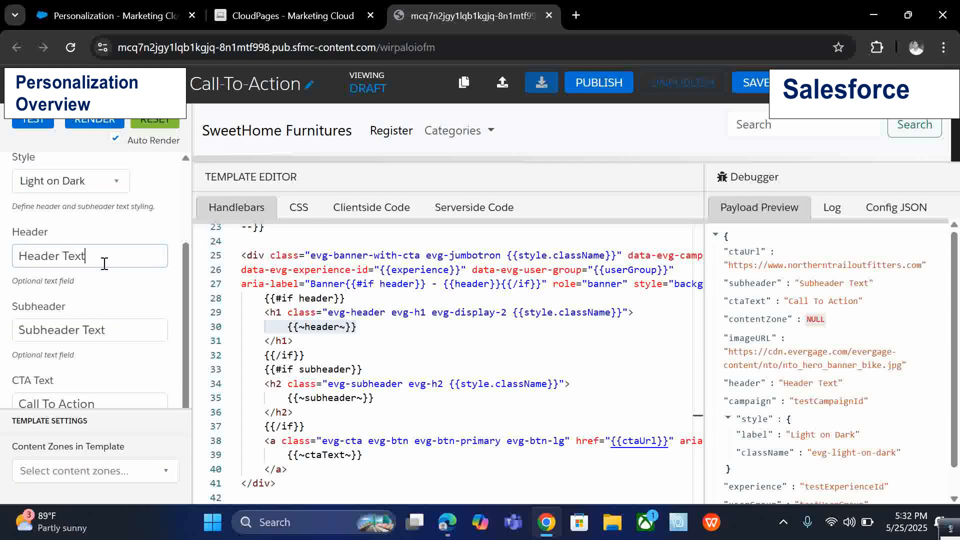
{"action": "scroll", "coordinate": [125, 330], "scroll_direction": "down", "scroll_amount": 4}
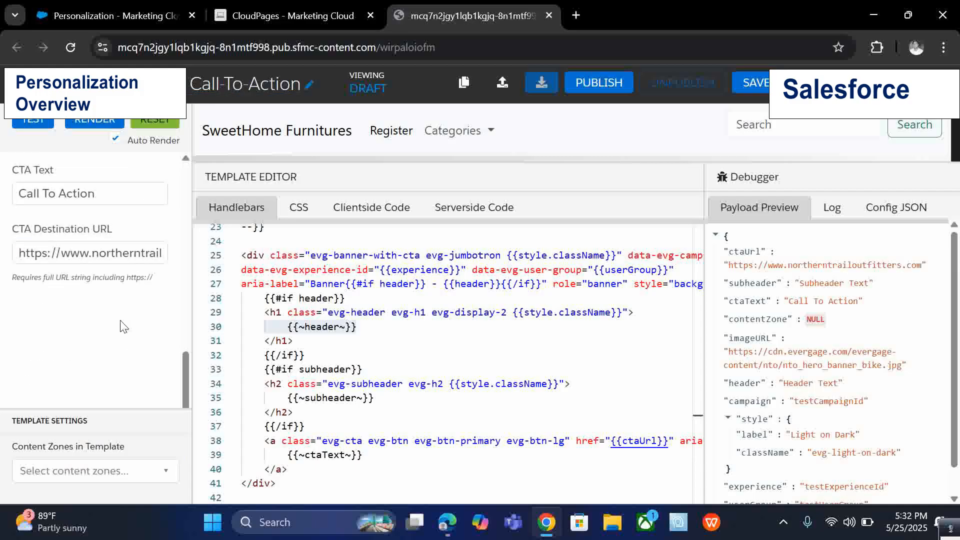
{"action": "scroll", "coordinate": [82, 262], "scroll_direction": "up", "scroll_amount": 4}
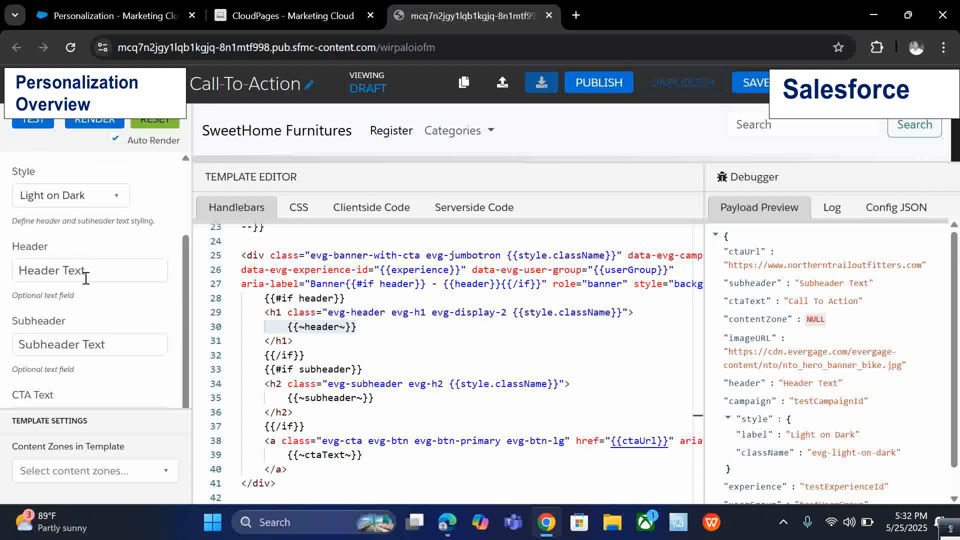
{"action": "scroll", "coordinate": [88, 282], "scroll_direction": "up", "scroll_amount": 3}
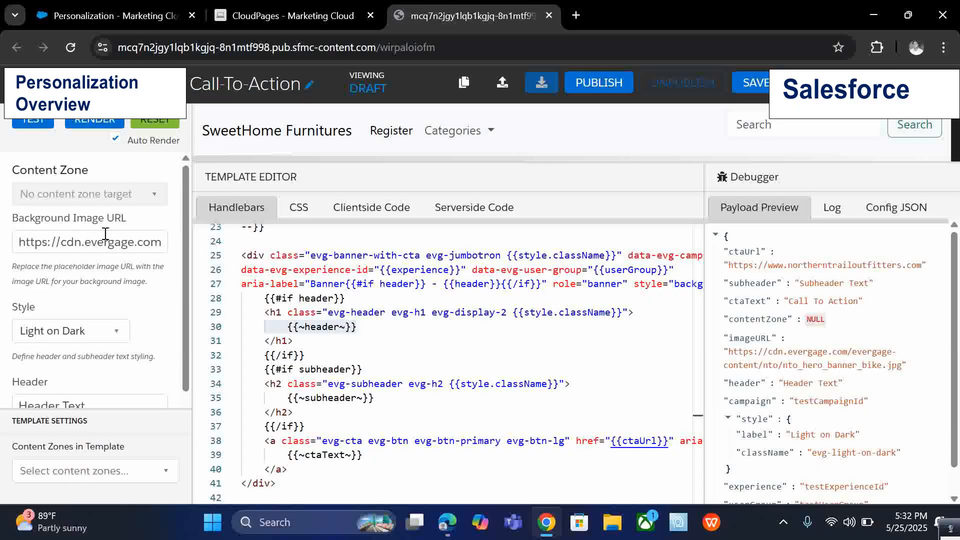
{"action": "left_click_drag", "start_coordinate": [18, 241], "coordinate": [120, 250]}
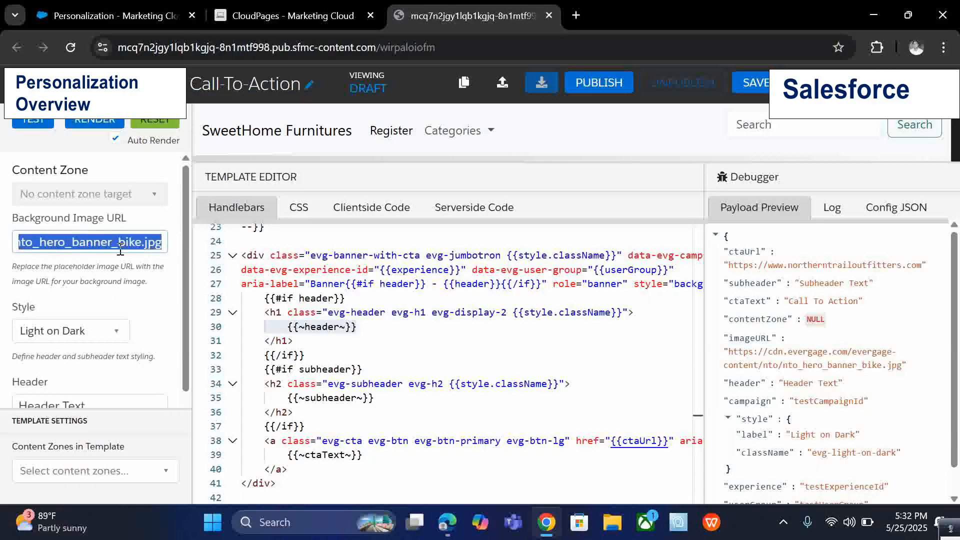
{"action": "left_click", "coordinate": [119, 249]}
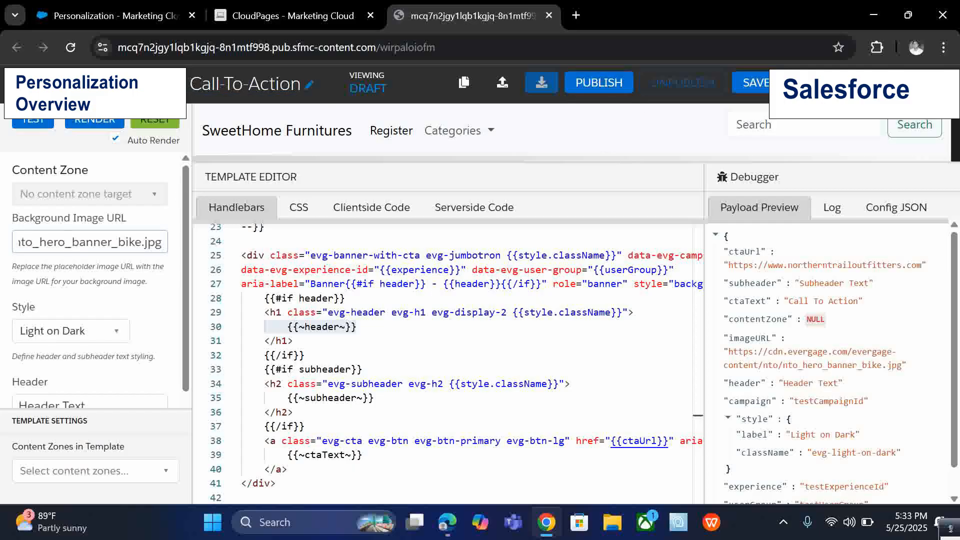
{"action": "left_click", "coordinate": [30, 84]}
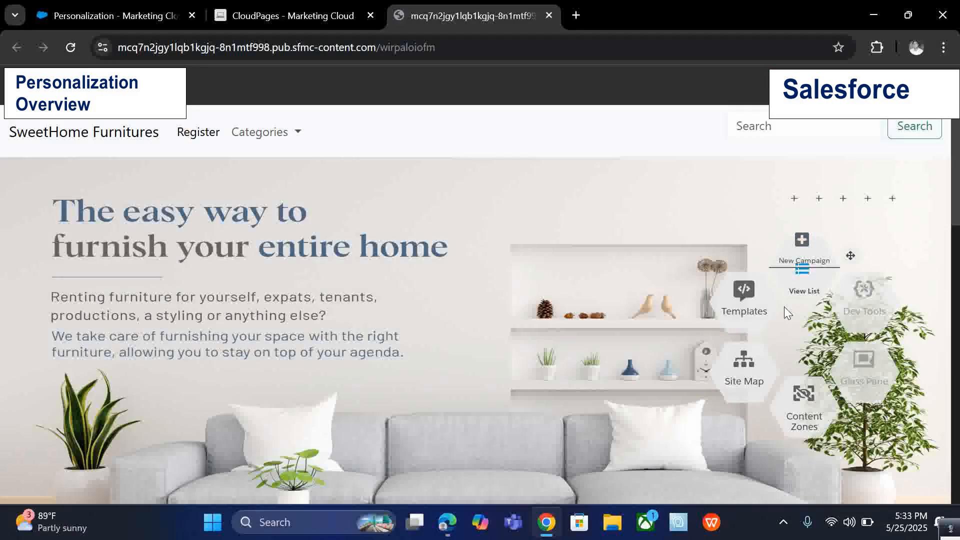
Start a new campaign and set its campaign type to Rule Based Test.
{"action": "mouse_move", "coordinate": [765, 306]}
{"action": "left_click", "coordinate": [799, 254]}
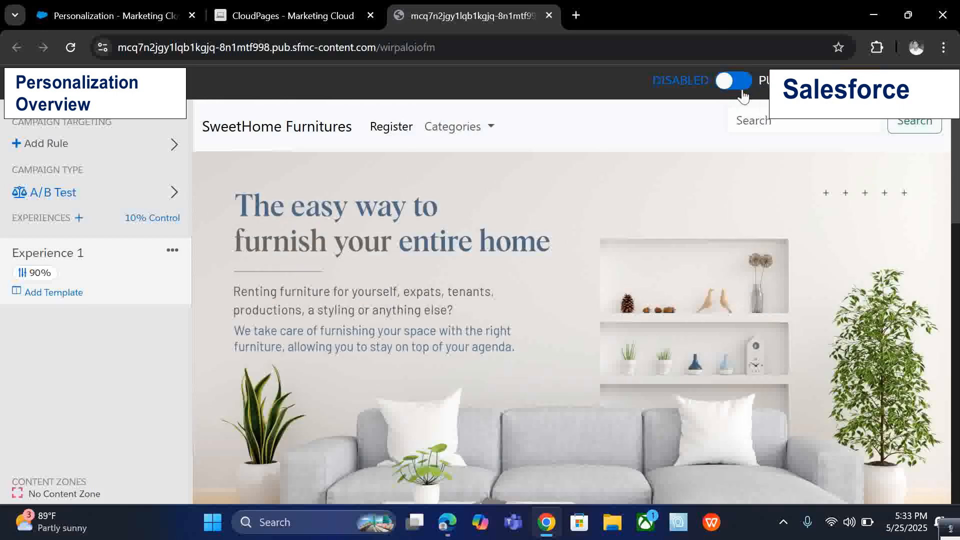
{"action": "left_click", "coordinate": [174, 193]}
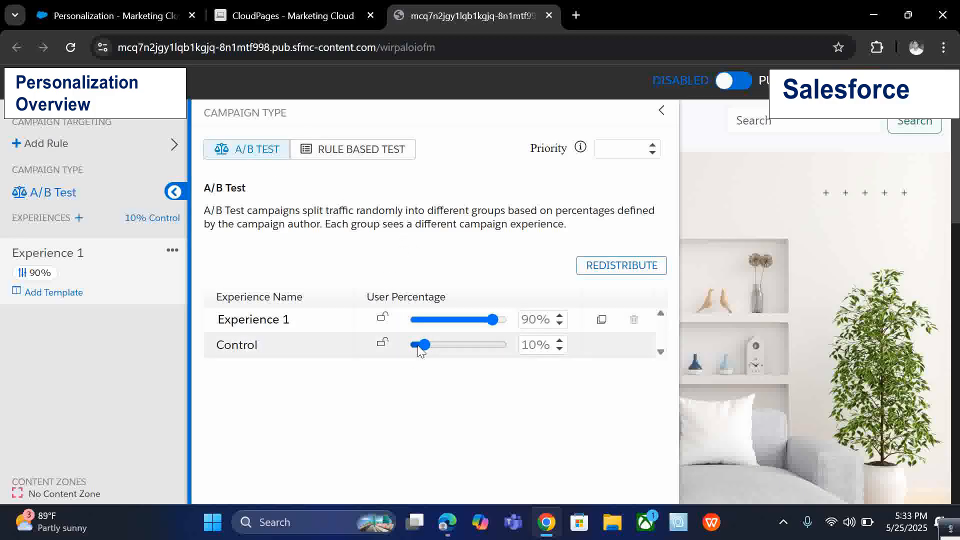
{"action": "left_click", "coordinate": [387, 156]}
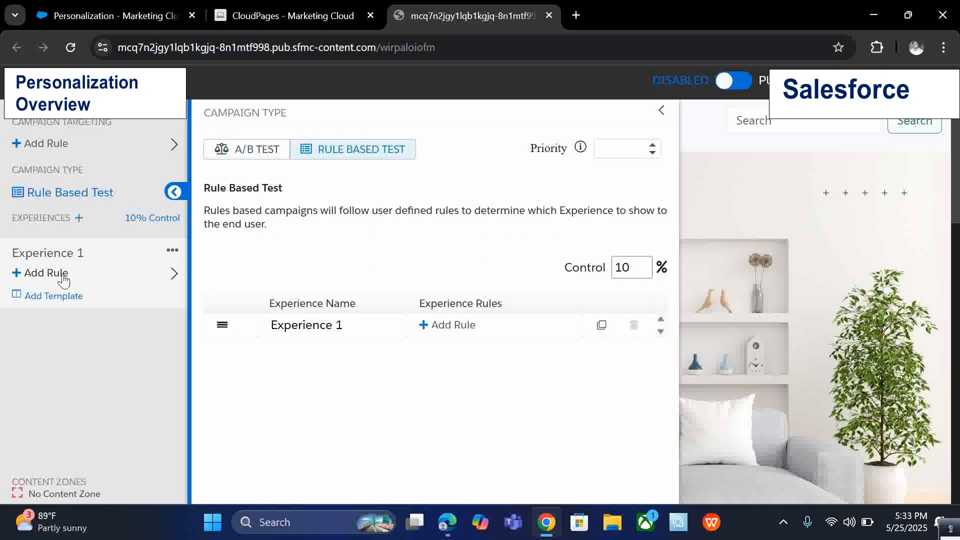
{"action": "left_click", "coordinate": [175, 193]}
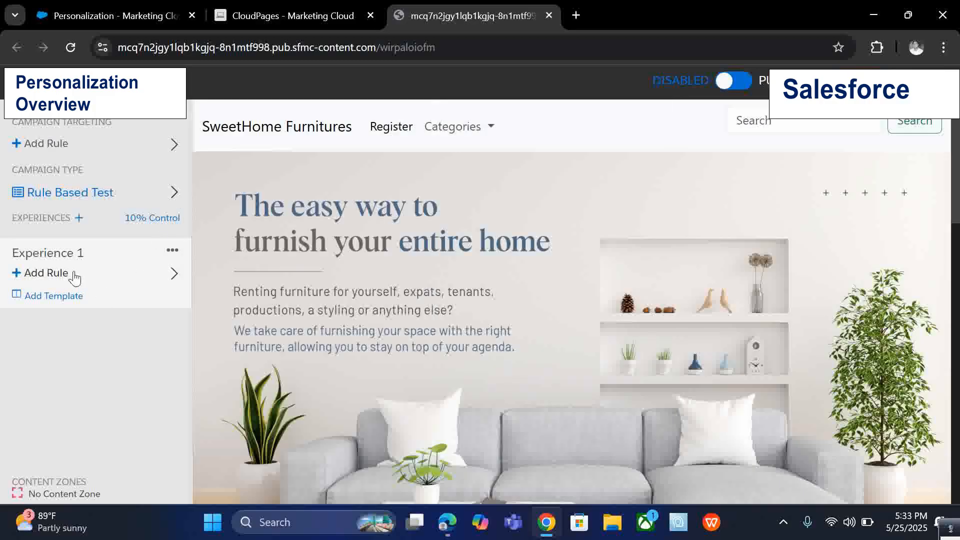
Add a segment rule to Experience 1 that includes users in UnknownVisitorSegment.
{"action": "left_click", "coordinate": [83, 274]}
{"action": "left_click", "coordinate": [275, 170]}
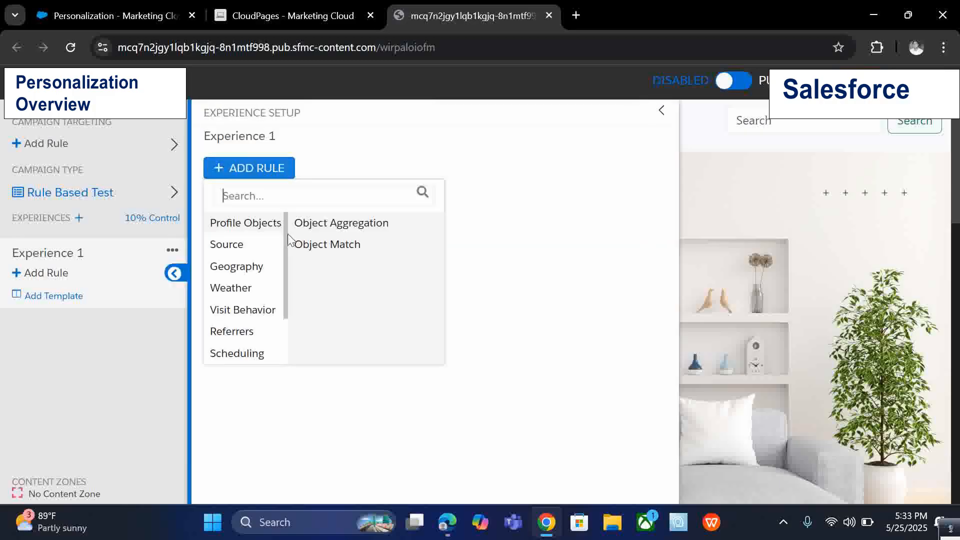
{"action": "scroll", "coordinate": [276, 255], "scroll_direction": "down", "scroll_amount": 2}
{"action": "scroll", "coordinate": [277, 255], "scroll_direction": "up", "scroll_amount": 2}
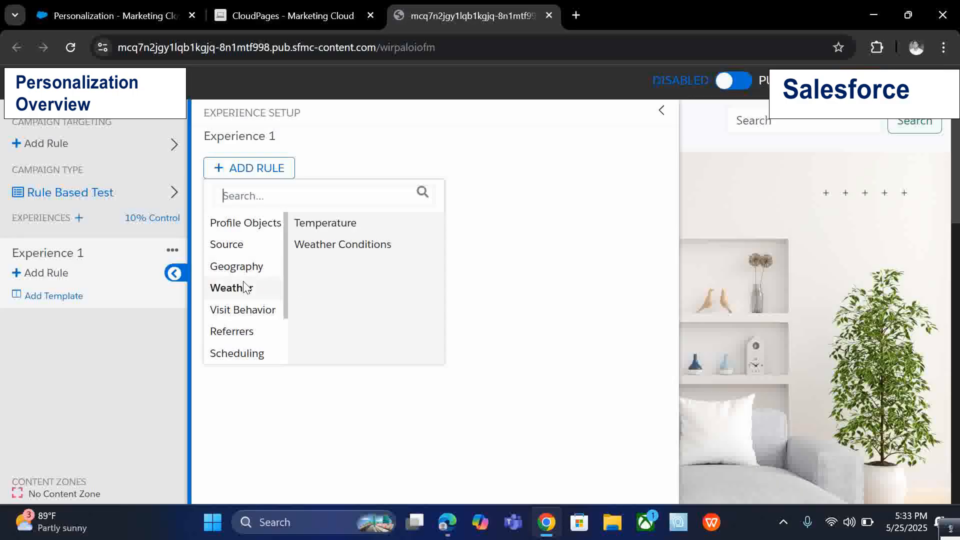
{"action": "mouse_move", "coordinate": [251, 292]}
{"action": "scroll", "coordinate": [251, 292], "scroll_direction": "down", "scroll_amount": 2}
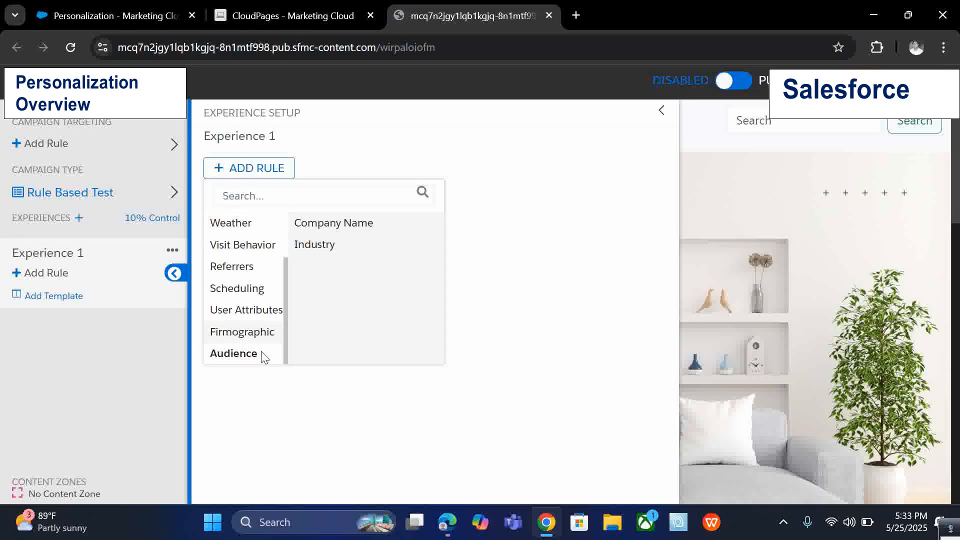
{"action": "left_click", "coordinate": [317, 223]}
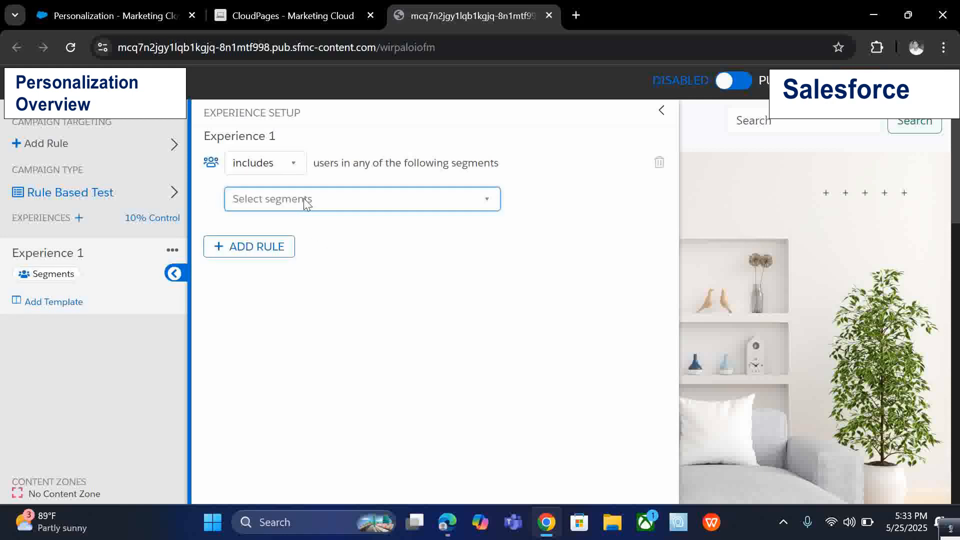
{"action": "left_click", "coordinate": [305, 199]}
{"action": "left_click", "coordinate": [304, 199]}
{"action": "left_click", "coordinate": [305, 199]}
{"action": "left_click", "coordinate": [315, 254]}
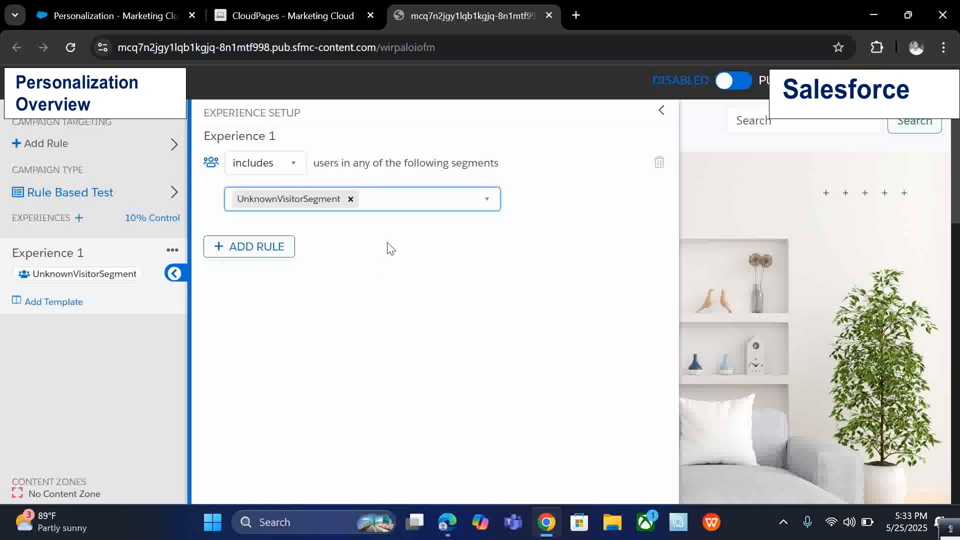
{"action": "left_click", "coordinate": [260, 247]}
{"action": "left_click", "coordinate": [563, 269]}
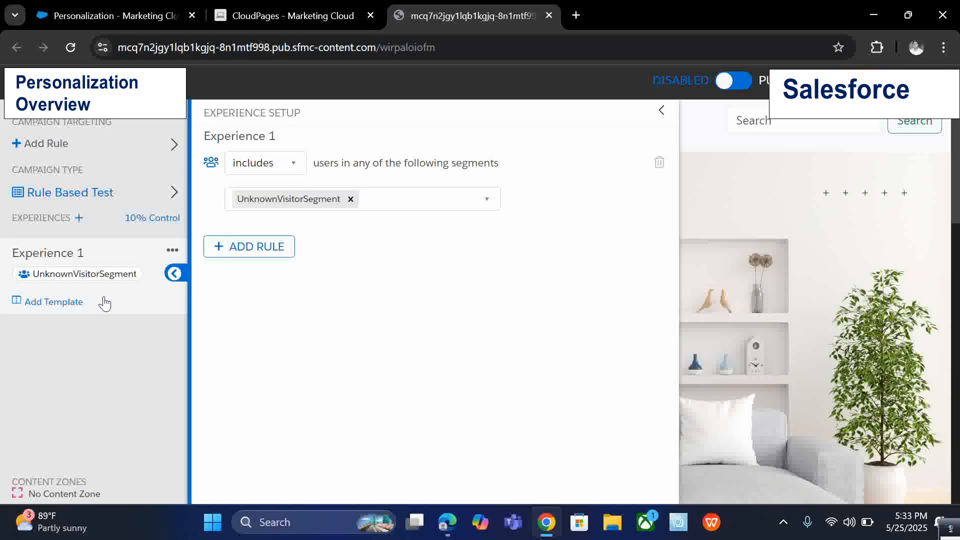
{"action": "left_click", "coordinate": [175, 274]}
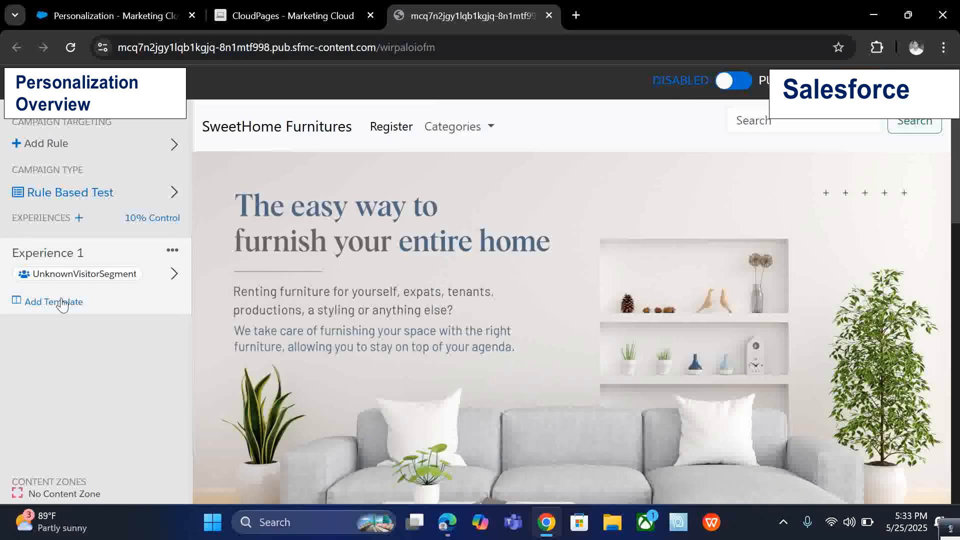
Open the template selection for Experience 1 and close it without choosing a template.
{"action": "left_click", "coordinate": [55, 301]}
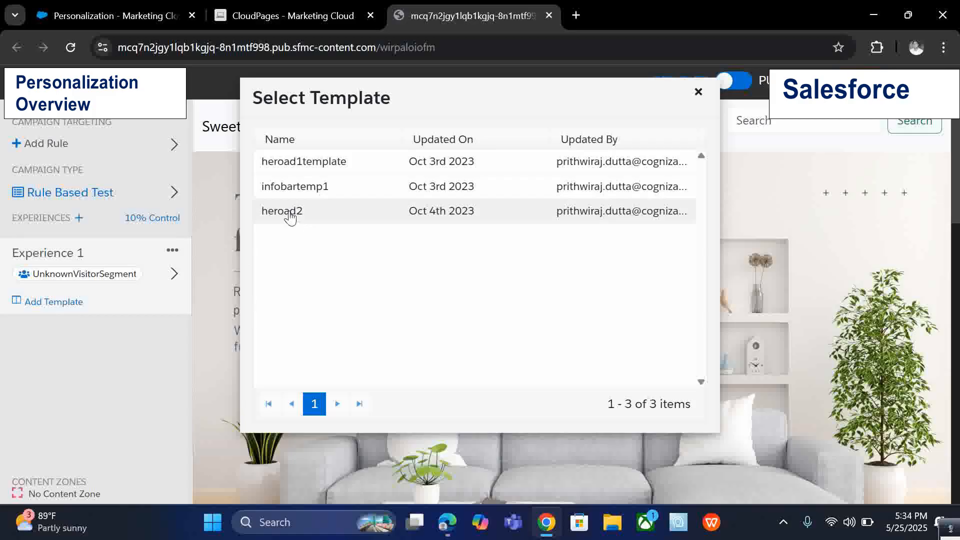
{"action": "left_click", "coordinate": [699, 92]}
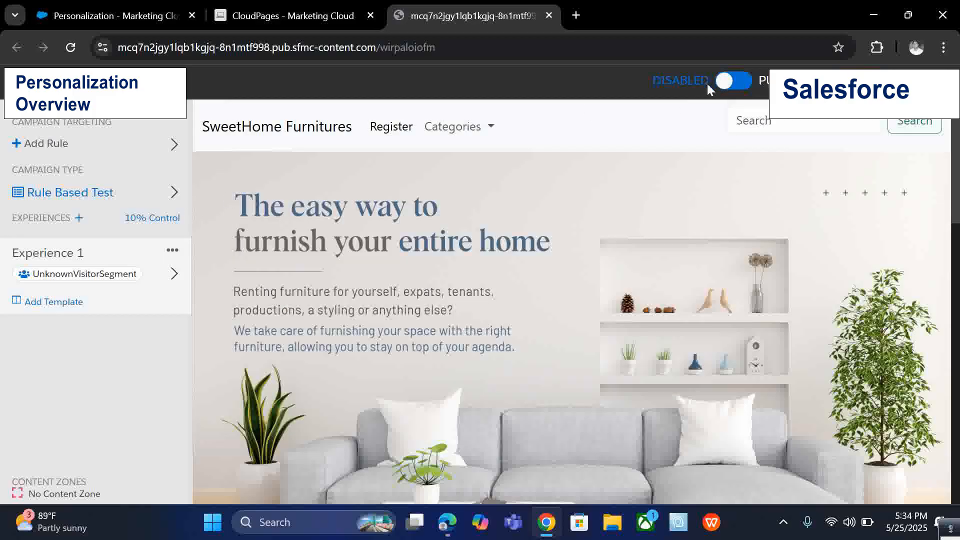
Test Experience 1 in a new tab, then close that tab.
{"action": "left_click", "coordinate": [172, 251]}
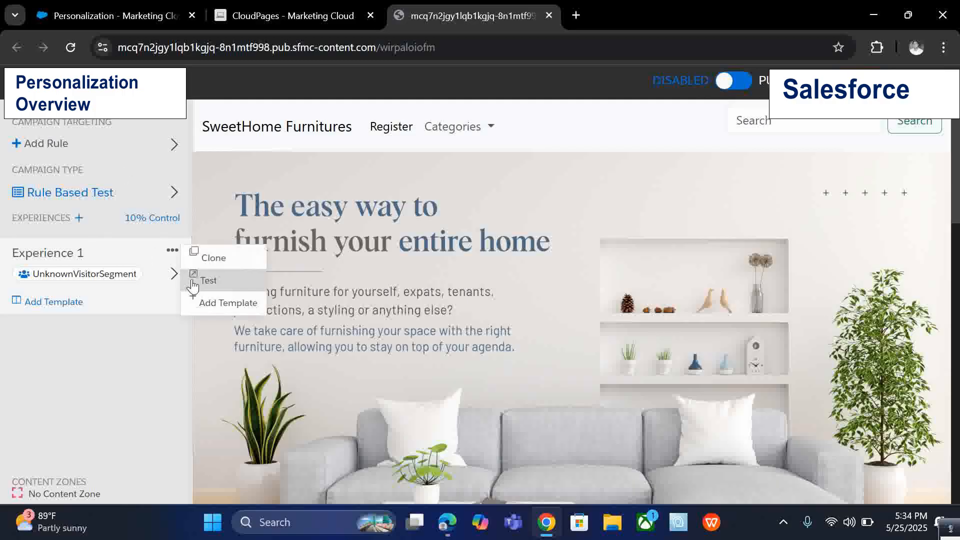
{"action": "left_click", "coordinate": [192, 283]}
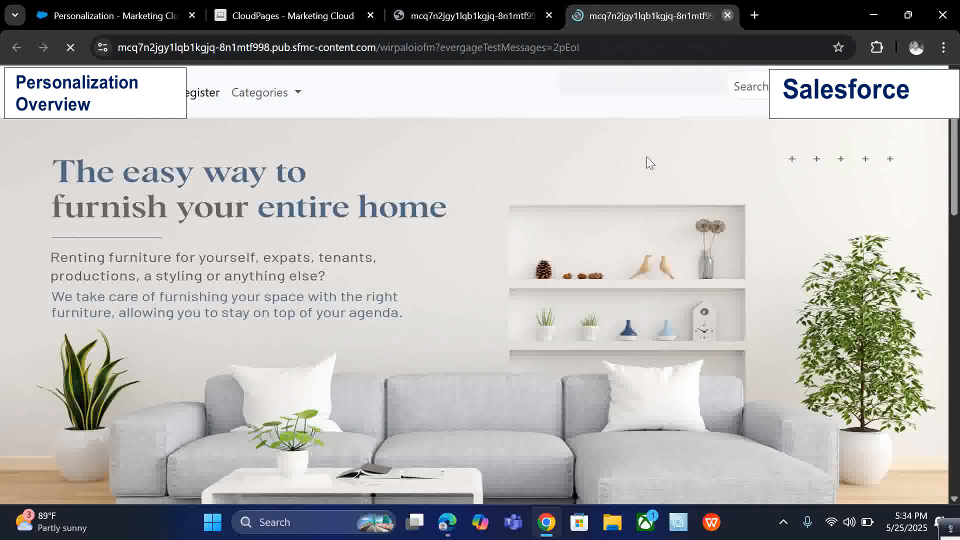
{"action": "left_click", "coordinate": [727, 16]}
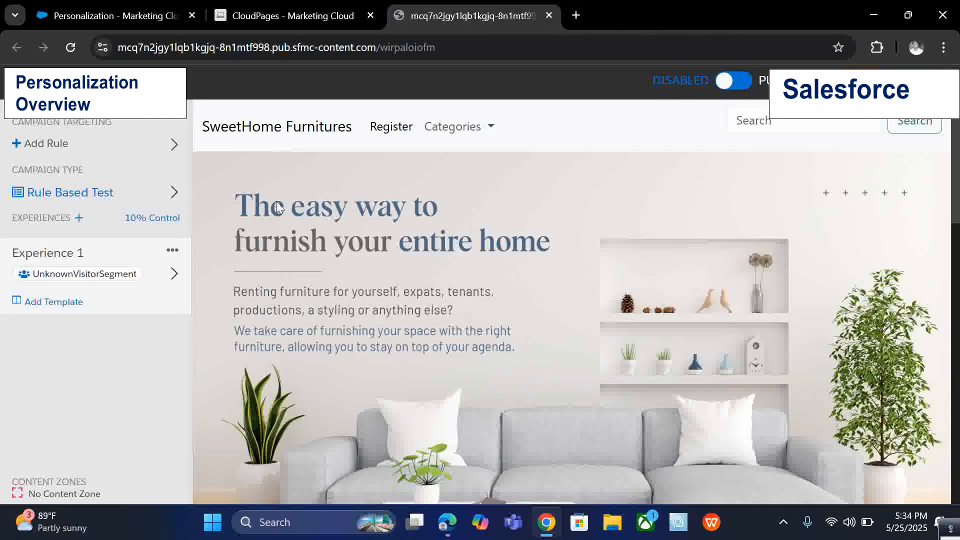
Exit the campaign without saving and switch to the Personalization tab.
{"action": "left_click", "coordinate": [739, 83]}
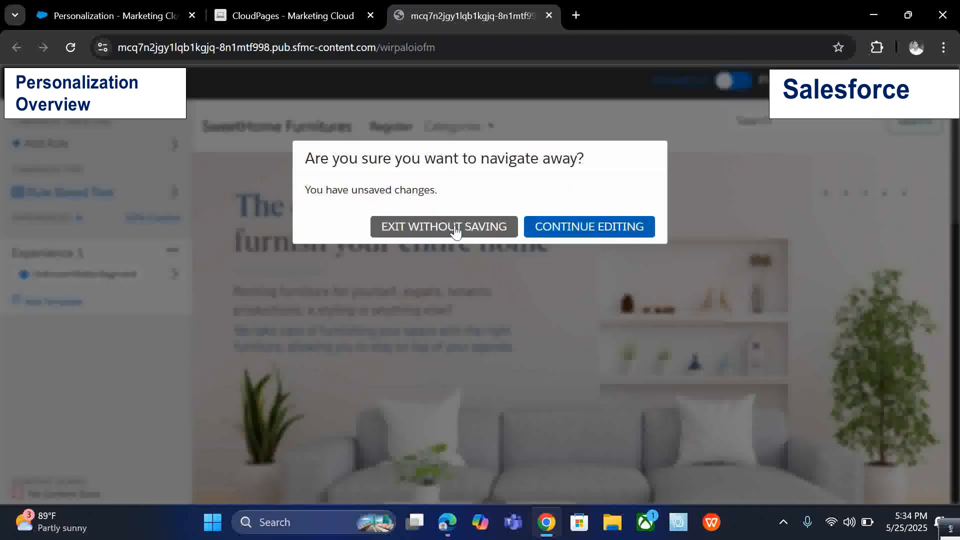
{"action": "left_click", "coordinate": [453, 228]}
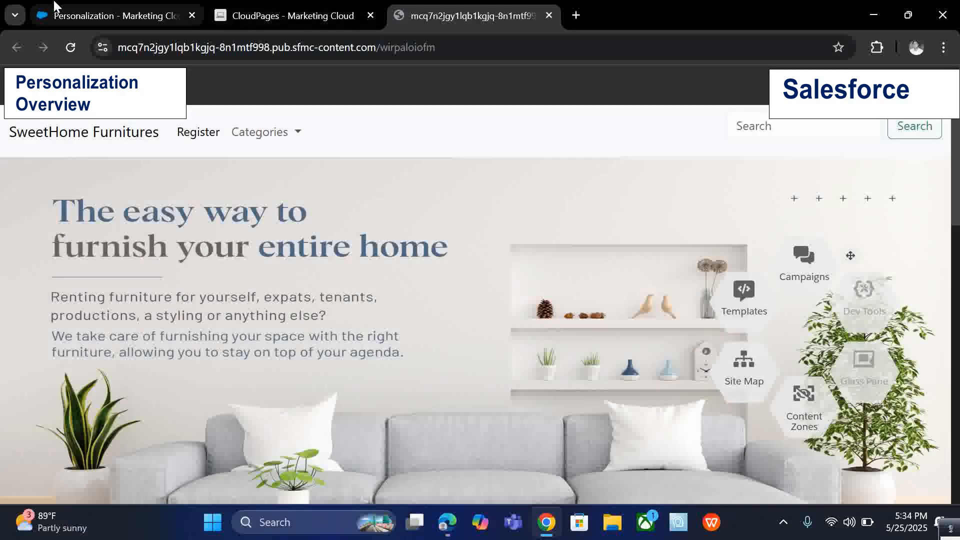
{"action": "left_click", "coordinate": [56, 7]}
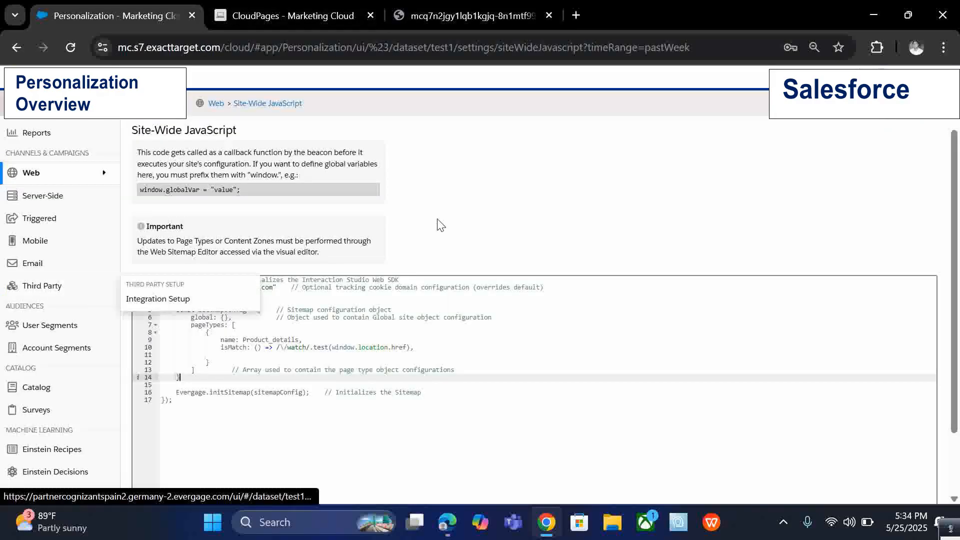
Open the Feeds Dashboard from the Personalization navigation.
{"action": "scroll", "coordinate": [62, 316], "scroll_direction": "down", "scroll_amount": 2}
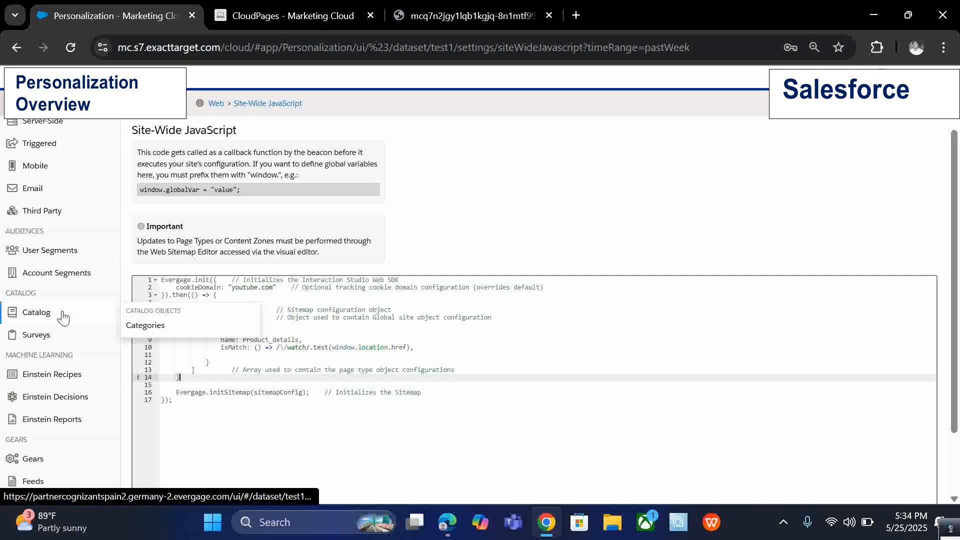
{"action": "scroll", "coordinate": [64, 320], "scroll_direction": "down", "scroll_amount": 2}
{"action": "scroll", "coordinate": [68, 405], "scroll_direction": "down", "scroll_amount": 1}
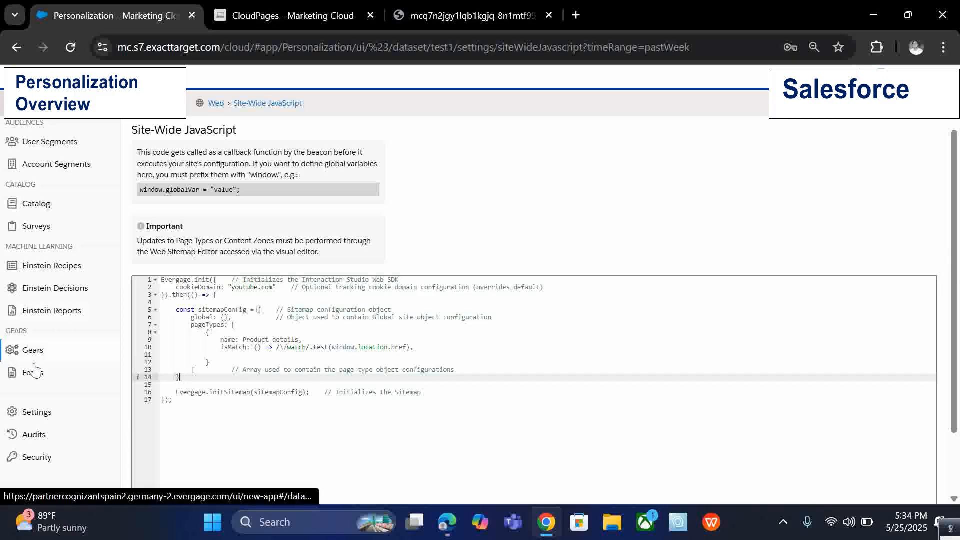
{"action": "mouse_move", "coordinate": [104, 377]}
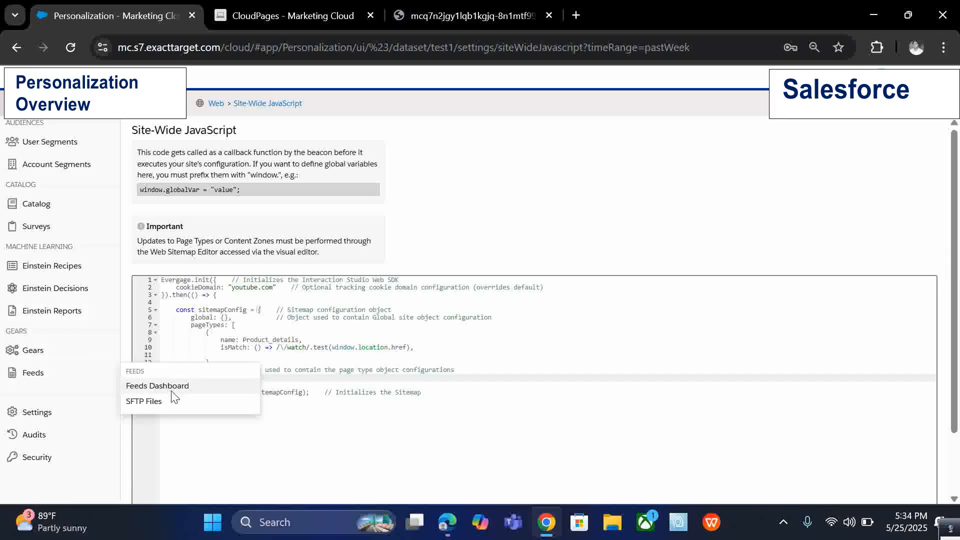
{"action": "left_click", "coordinate": [167, 387]}
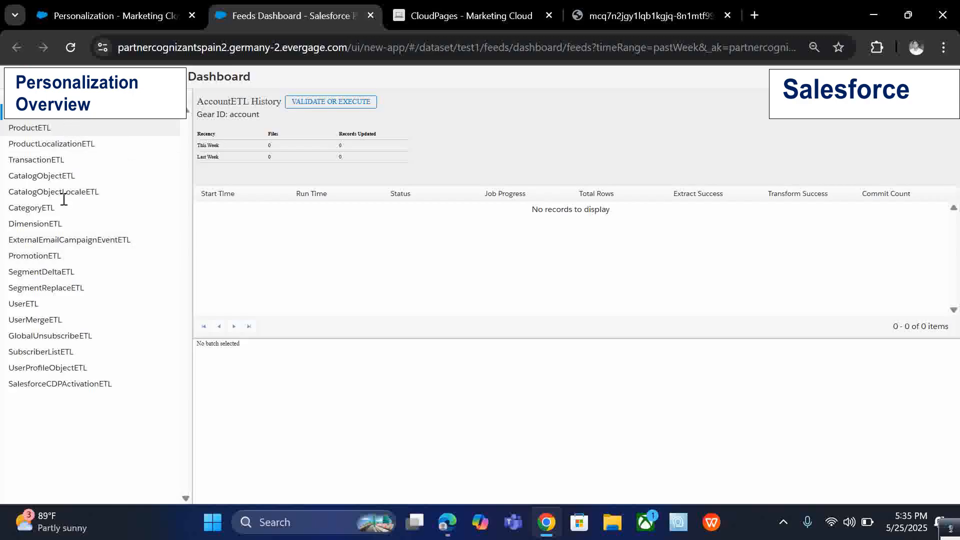
Select the UserETL feed and open it for validation in the gear editor.
{"action": "left_click", "coordinate": [40, 309]}
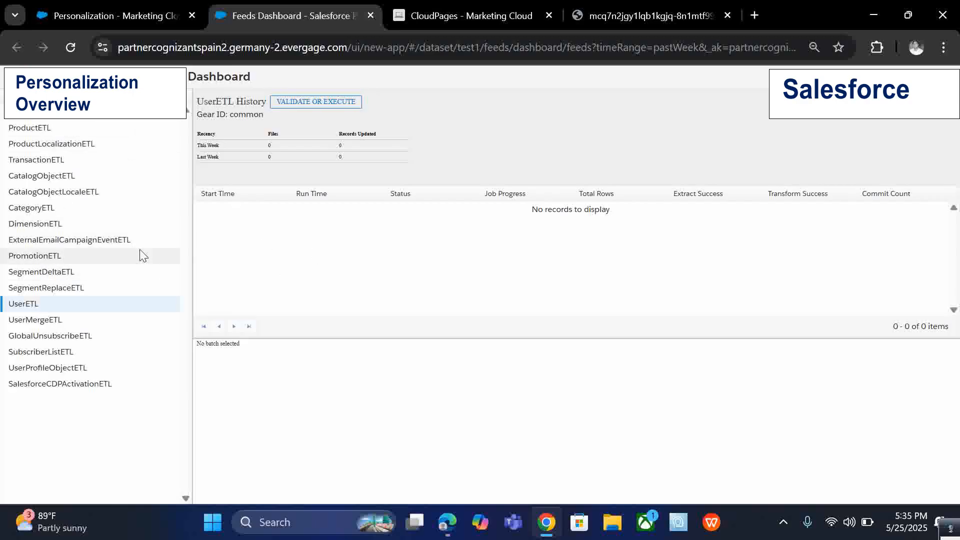
{"action": "double_click", "coordinate": [34, 307]}
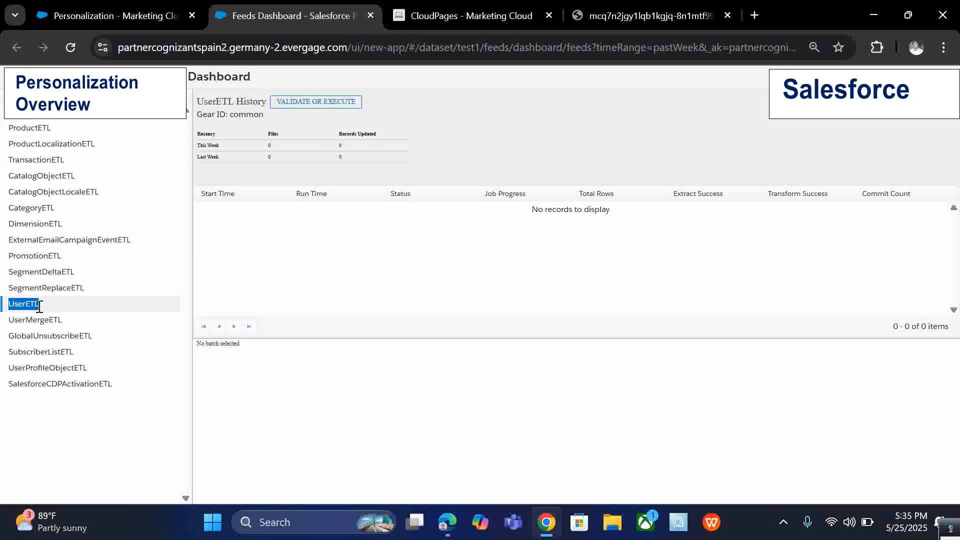
{"action": "left_click", "coordinate": [57, 305]}
{"action": "double_click", "coordinate": [28, 303]}
{"action": "left_click", "coordinate": [97, 319]}
{"action": "left_click", "coordinate": [103, 300]}
{"action": "left_click", "coordinate": [294, 104]}
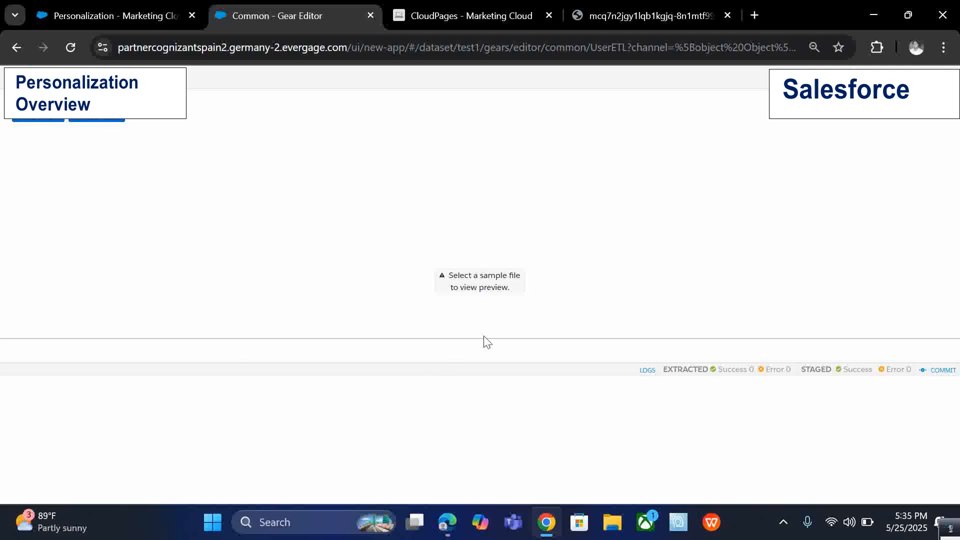
Browse the sample-file picker's inbound folder, then close the picker without choosing a file.
{"action": "left_click_drag", "start_coordinate": [486, 338], "coordinate": [527, 267]}
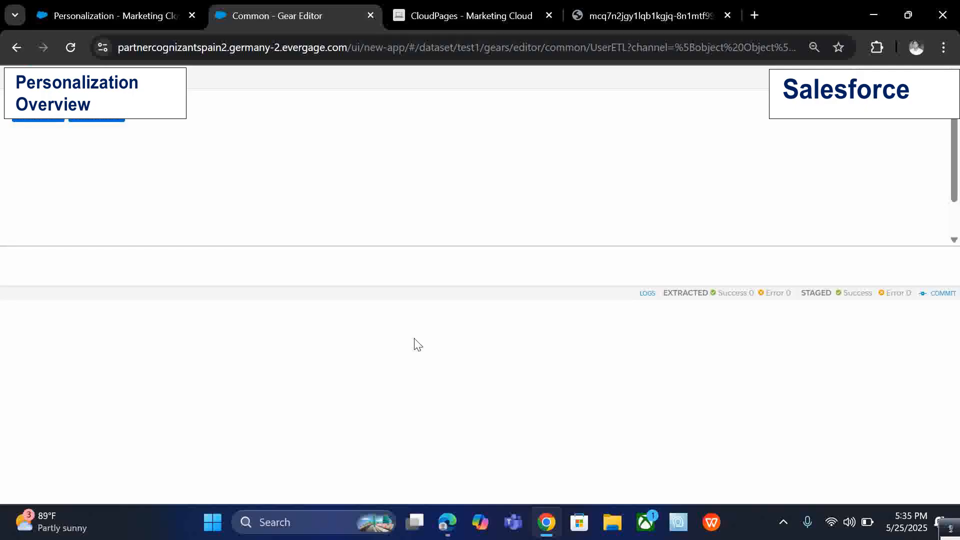
{"action": "left_click", "coordinate": [26, 122]}
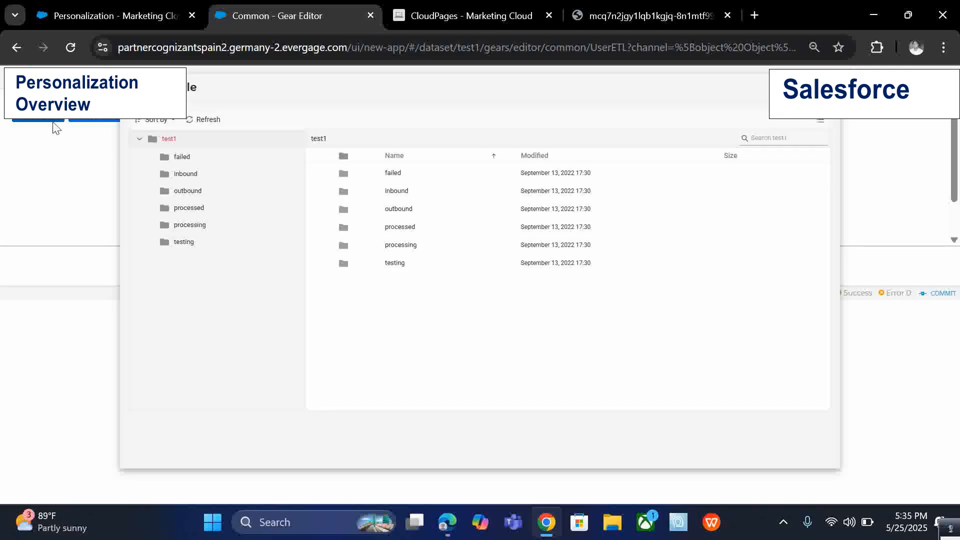
{"action": "left_click", "coordinate": [185, 174]}
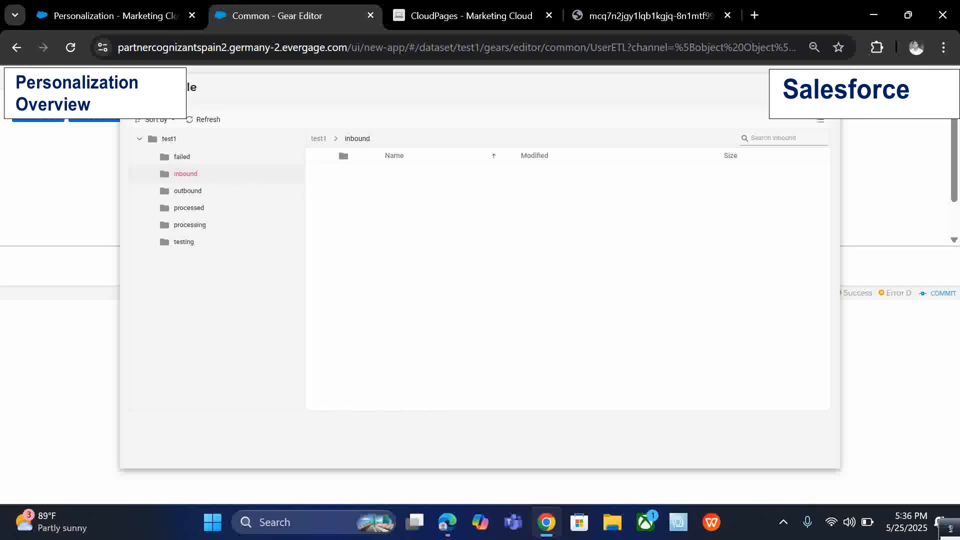
{"action": "left_click", "coordinate": [823, 88]}
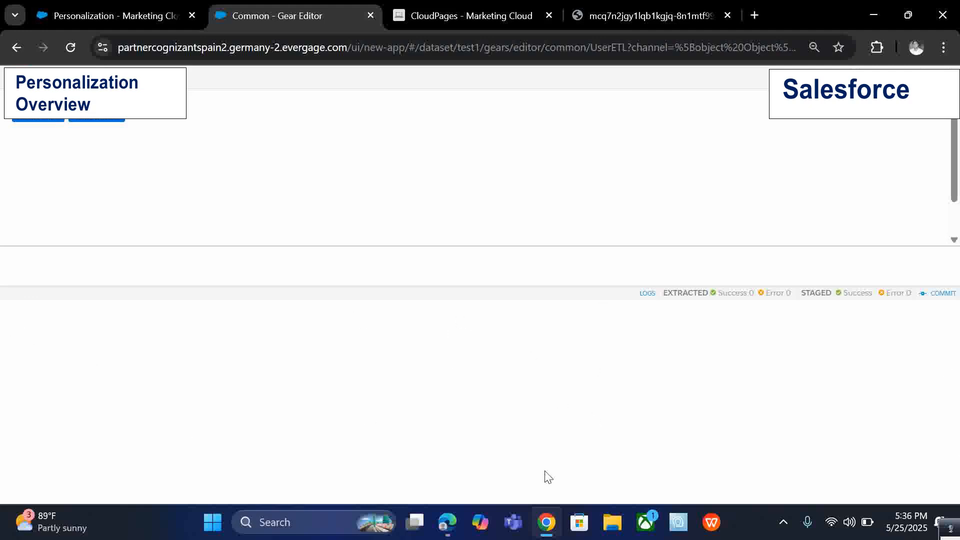
In a new tab, search the web for color coding etl feeds and open the Product ETL Data Feed help article.
{"action": "left_click", "coordinate": [753, 22]}
{"action": "type", "text": "co"}
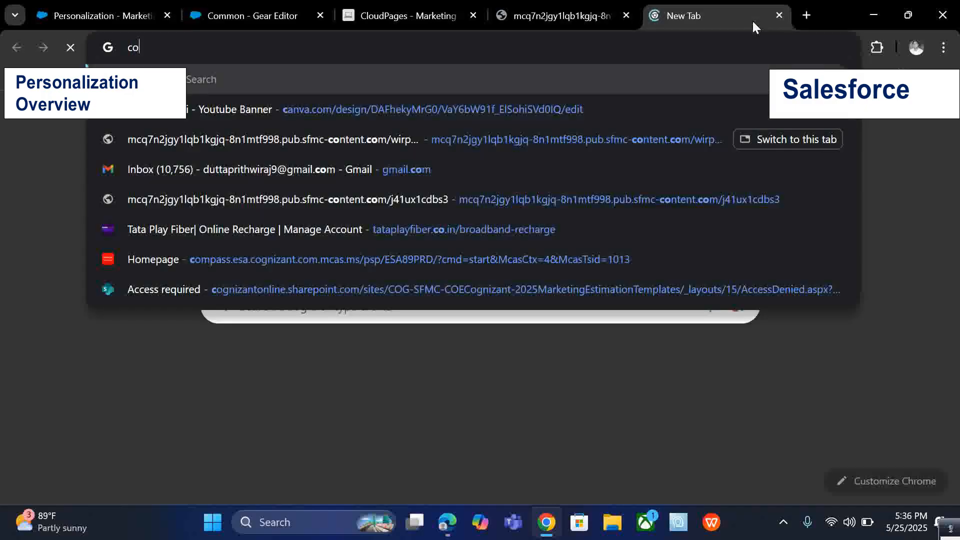
{"action": "type", "text": "lor coding etc"}
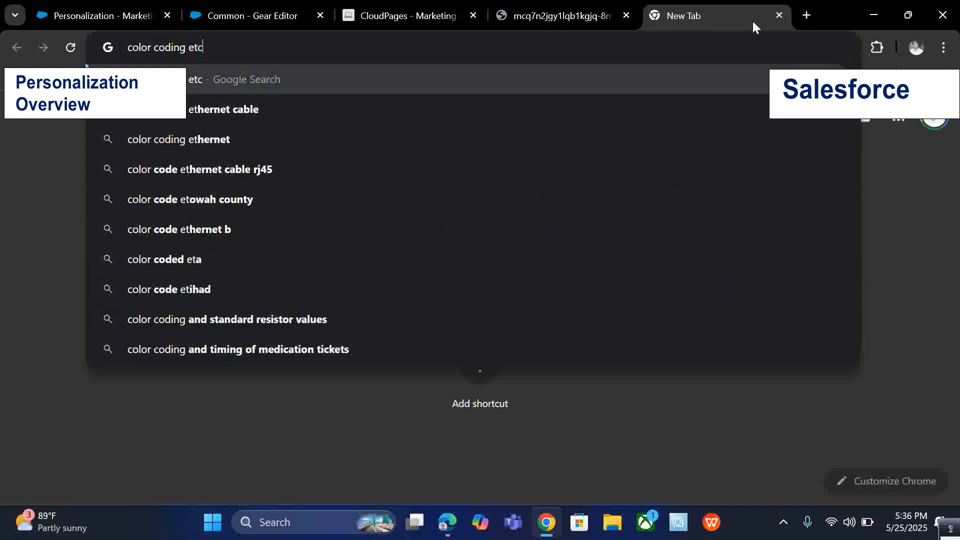
{"action": "key", "text": "BackSpace"}
{"action": "type", "text": "l feeds"}
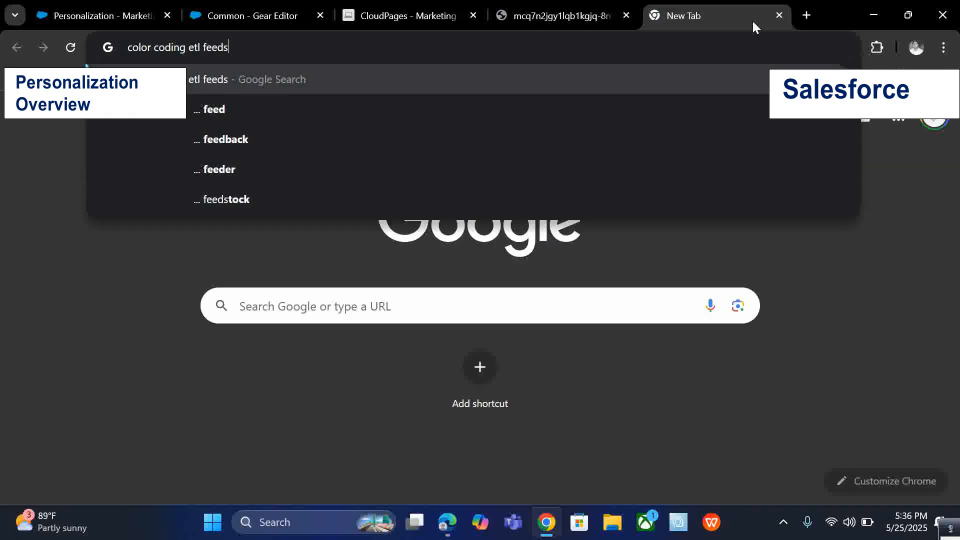
{"action": "key", "text": "Return"}
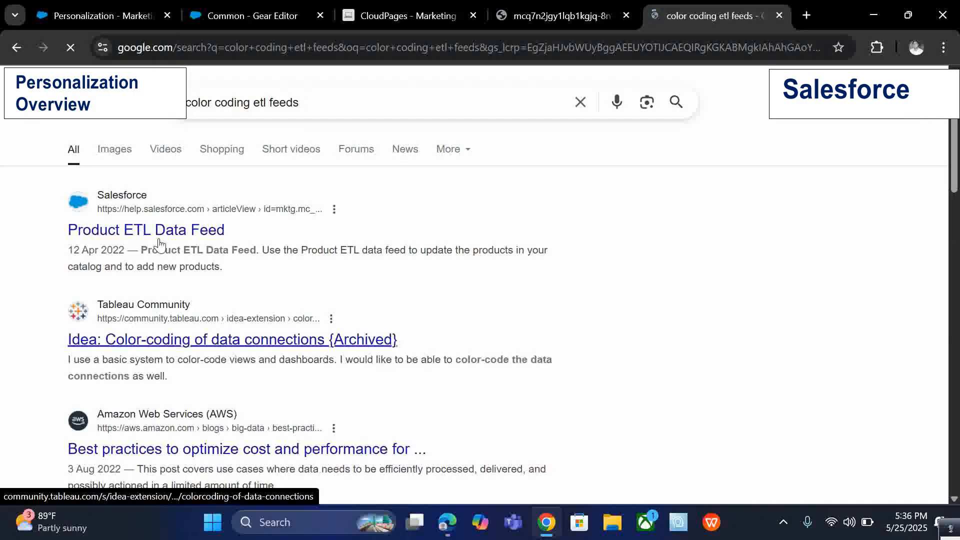
{"action": "left_click", "coordinate": [208, 227]}
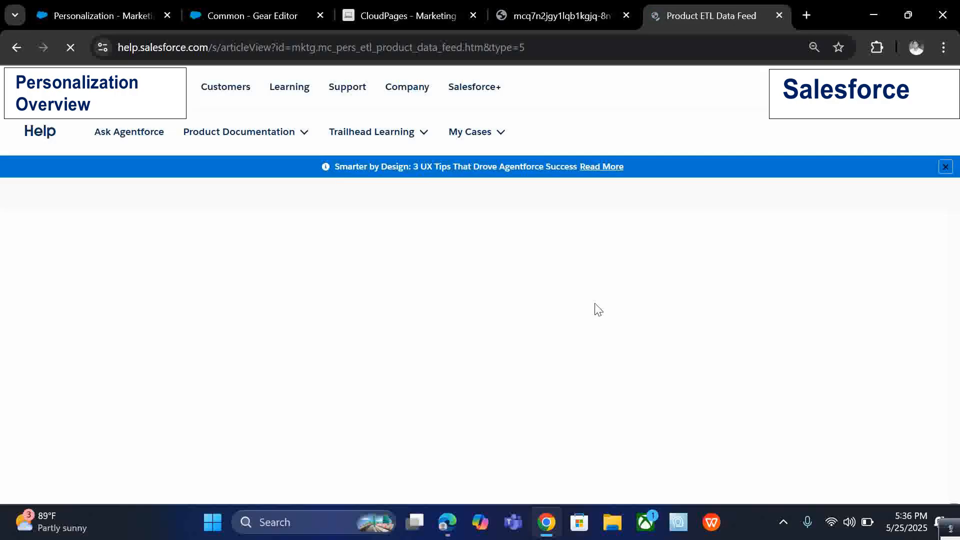
{"action": "left_click", "coordinate": [557, 10]}
{"action": "left_click", "coordinate": [395, 13]}
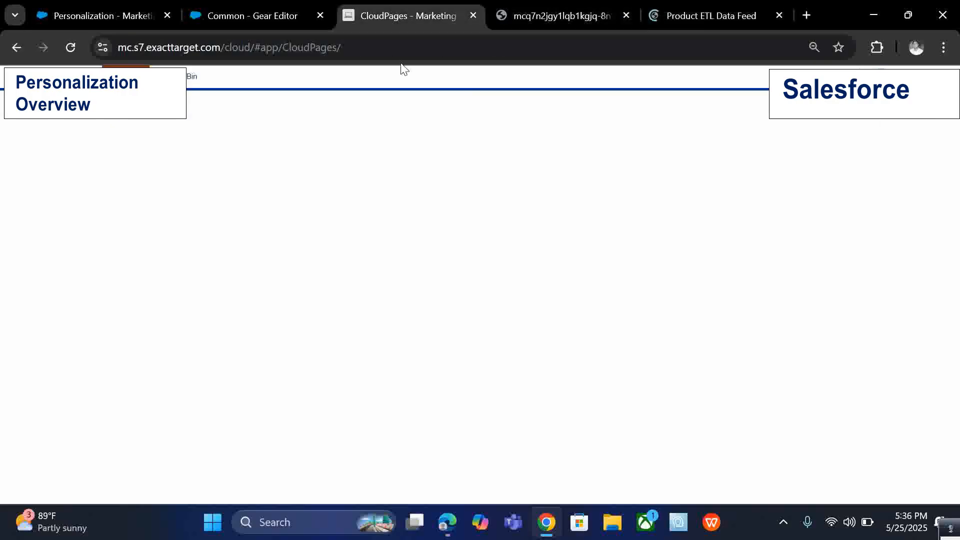
{"action": "left_click", "coordinate": [699, 13]}
{"action": "left_click", "coordinate": [432, 10]}
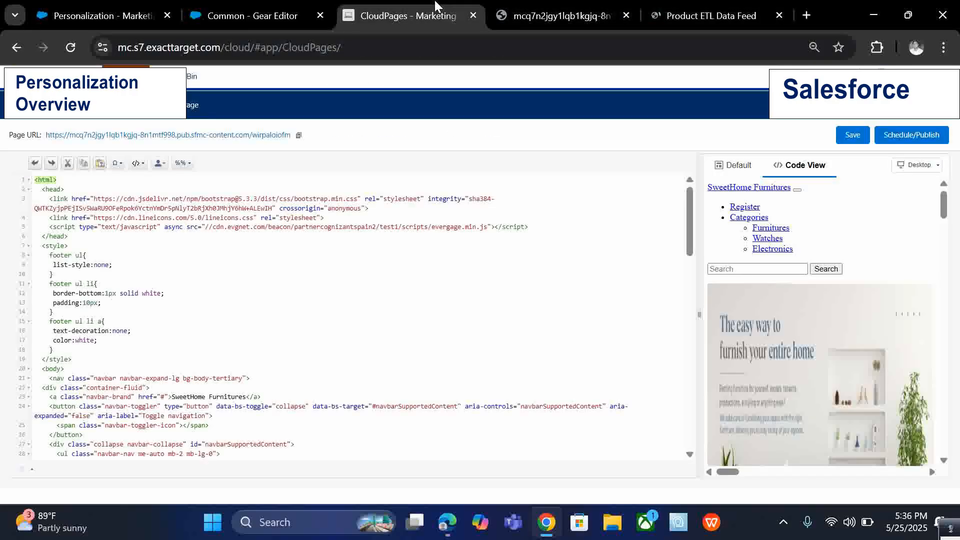
{"action": "left_click", "coordinate": [239, 11]}
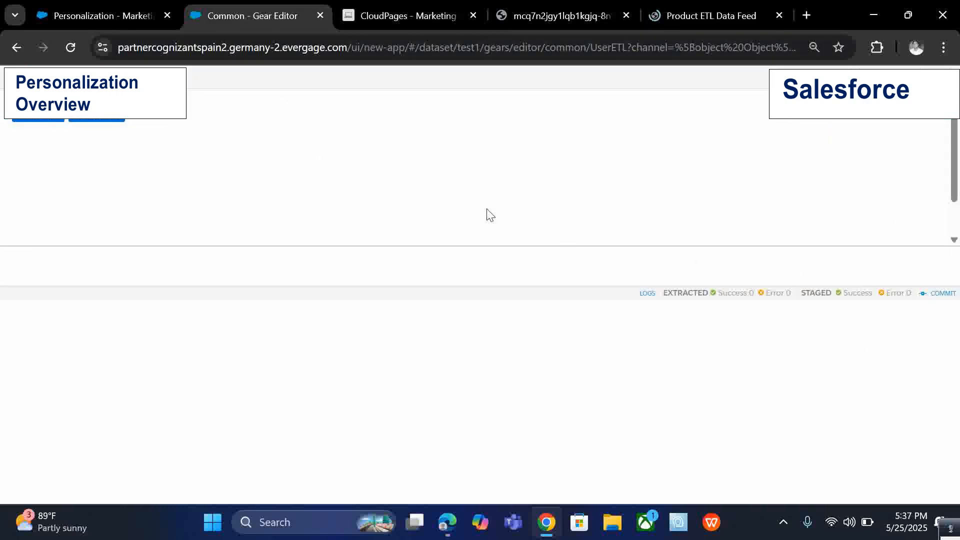
{"action": "left_click", "coordinate": [97, 9]}
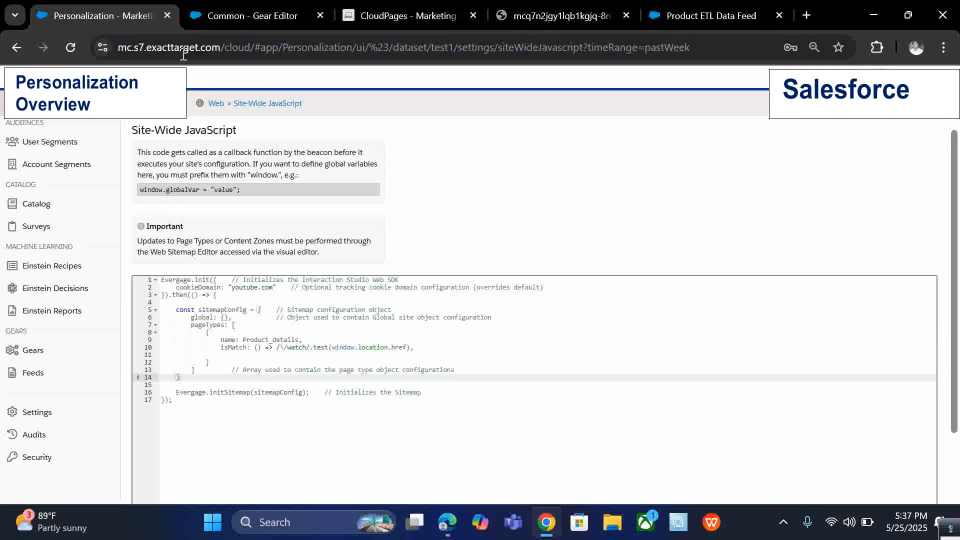
{"action": "left_click", "coordinate": [270, 11]}
Read through the Product ETL Data Feed article's filename format, schema and sample rows.
{"action": "left_click", "coordinate": [682, 10]}
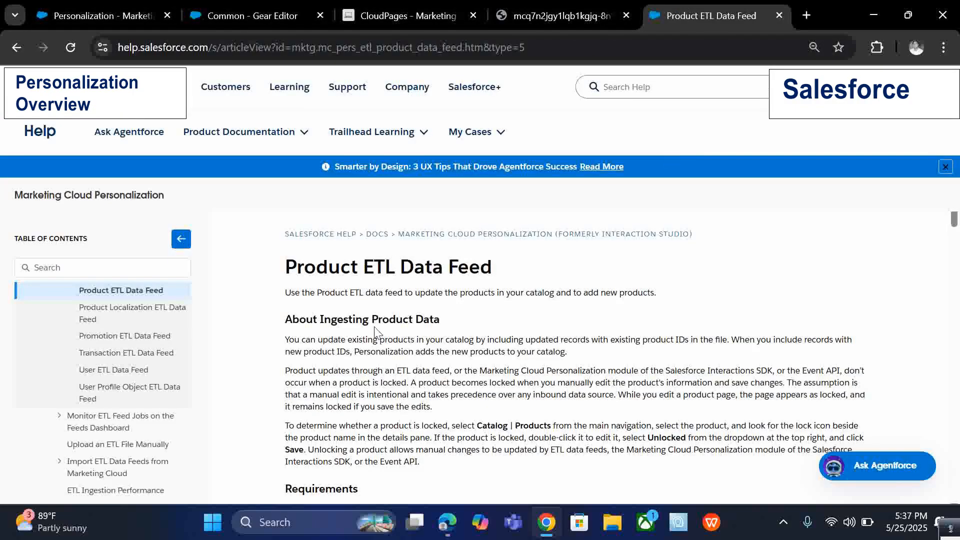
{"action": "scroll", "coordinate": [376, 331], "scroll_direction": "down", "scroll_amount": 10}
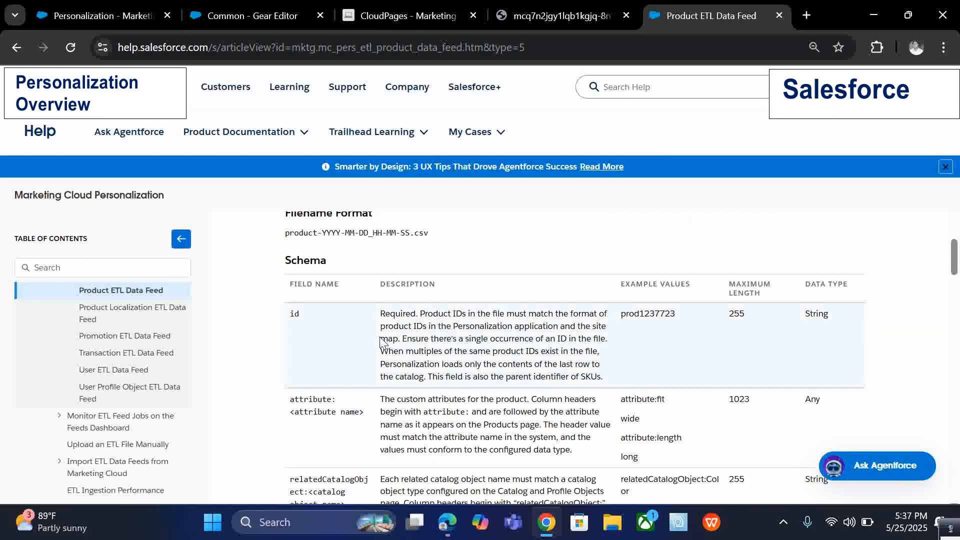
{"action": "scroll", "coordinate": [382, 342], "scroll_direction": "up", "scroll_amount": 1}
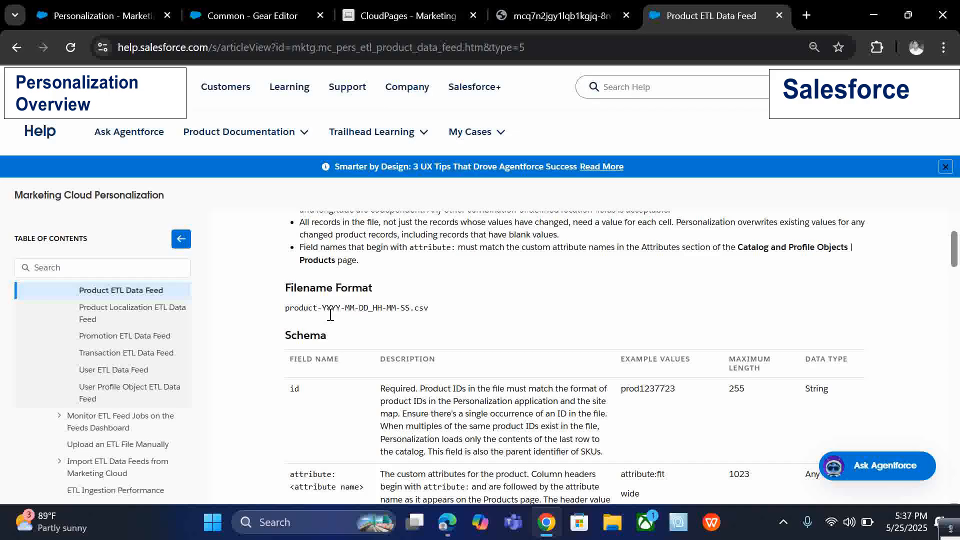
{"action": "left_click_drag", "start_coordinate": [288, 294], "coordinate": [465, 310]}
{"action": "left_click", "coordinate": [488, 344]}
{"action": "scroll", "coordinate": [487, 344], "scroll_direction": "down", "scroll_amount": 2}
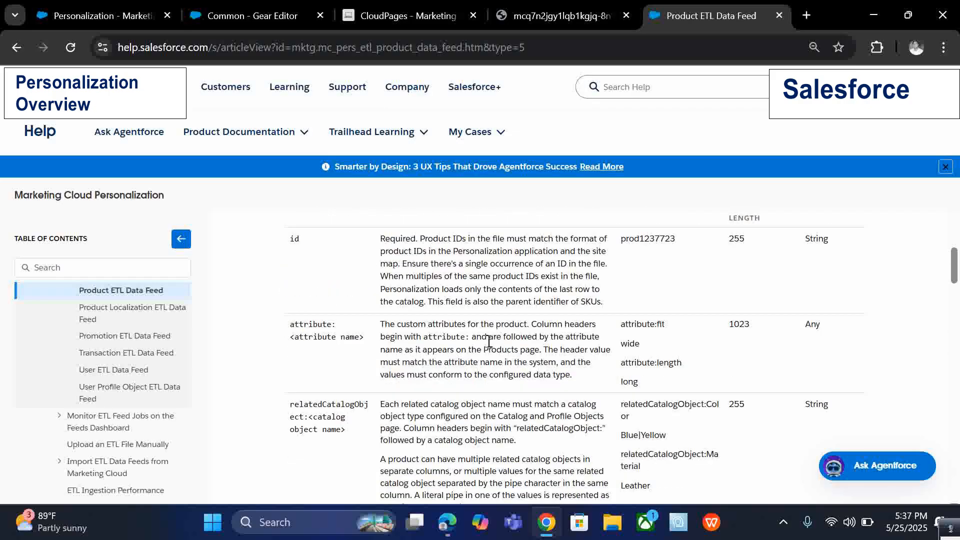
{"action": "scroll", "coordinate": [492, 358], "scroll_direction": "up", "scroll_amount": 3}
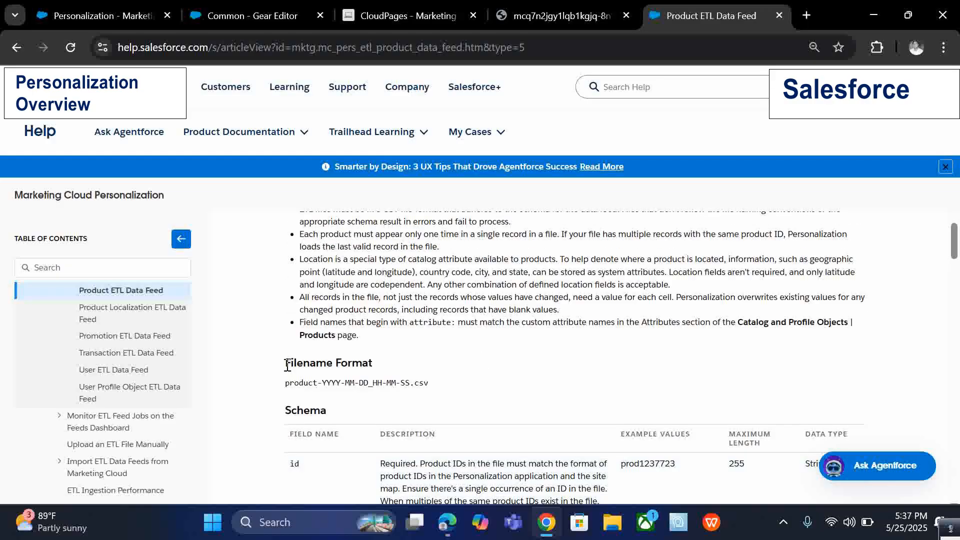
{"action": "left_click_drag", "start_coordinate": [287, 365], "coordinate": [443, 389]}
{"action": "left_click", "coordinate": [445, 390]}
{"action": "scroll", "coordinate": [444, 390], "scroll_direction": "up", "scroll_amount": 4}
{"action": "scroll", "coordinate": [492, 380], "scroll_direction": "down", "scroll_amount": 15}
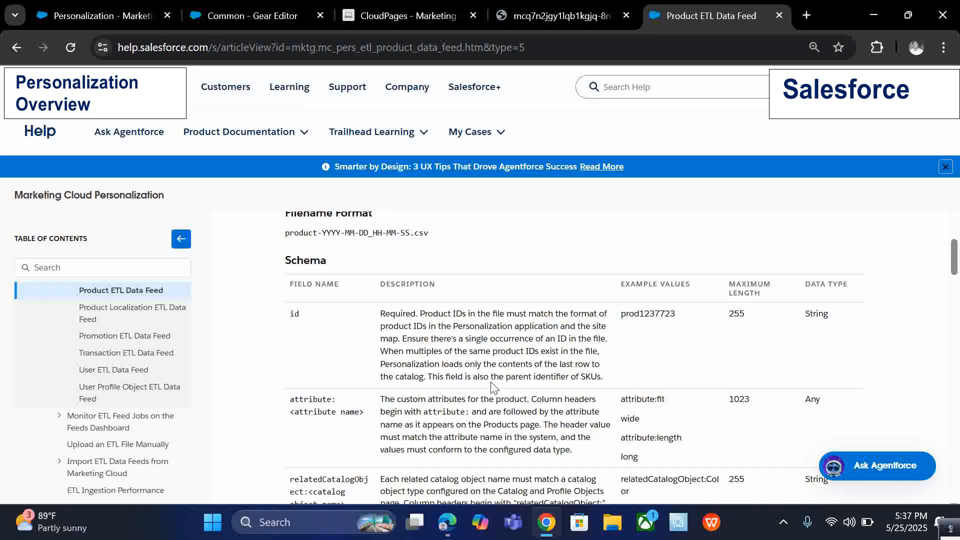
{"action": "scroll", "coordinate": [493, 381], "scroll_direction": "down", "scroll_amount": 10}
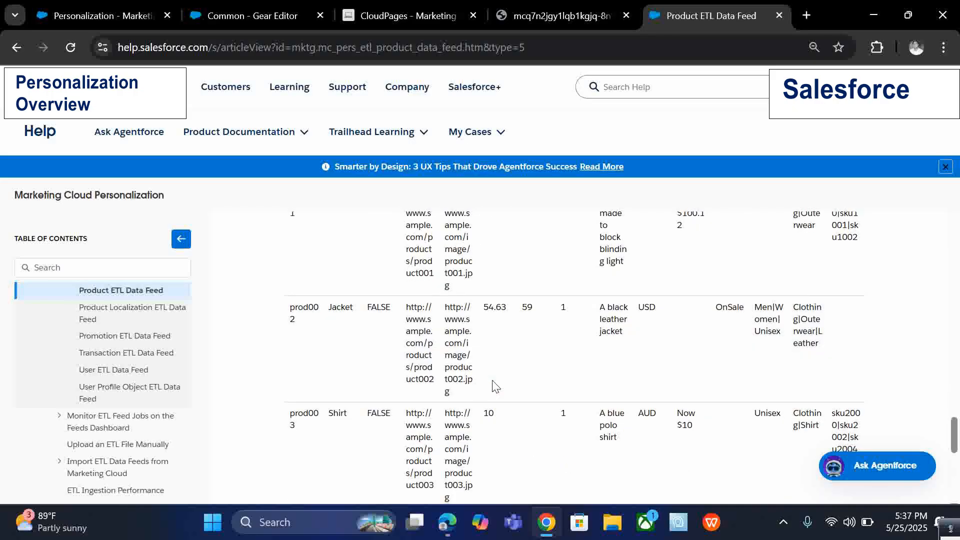
{"action": "scroll", "coordinate": [495, 385], "scroll_direction": "up", "scroll_amount": 3}
{"action": "scroll", "coordinate": [494, 385], "scroll_direction": "down", "scroll_amount": 8}
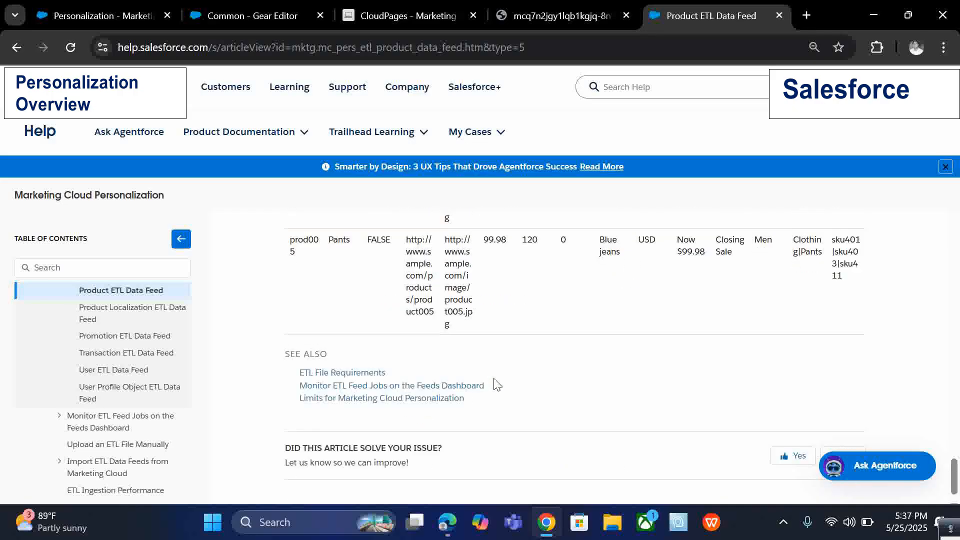
{"action": "scroll", "coordinate": [498, 384], "scroll_direction": "up", "scroll_amount": 15}
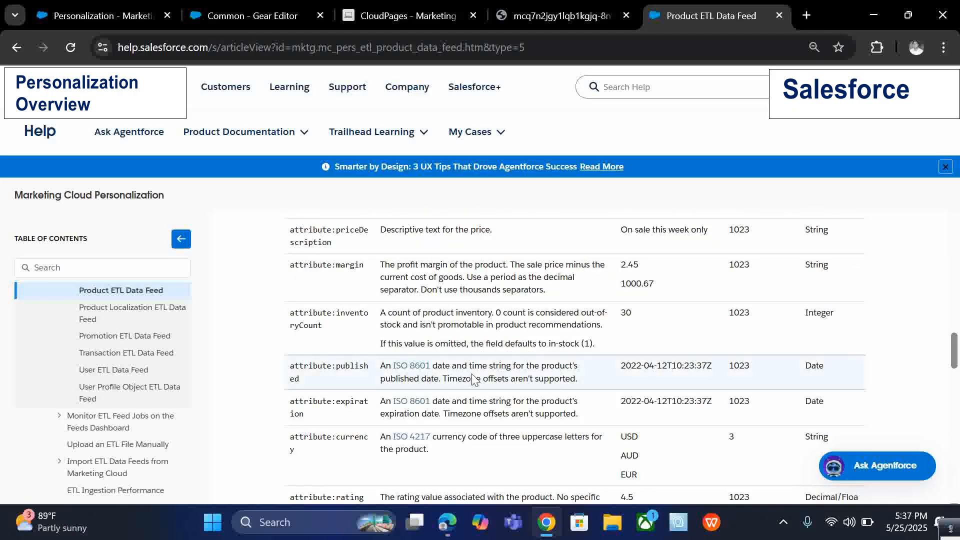
{"action": "scroll", "coordinate": [477, 370], "scroll_direction": "up", "scroll_amount": 15}
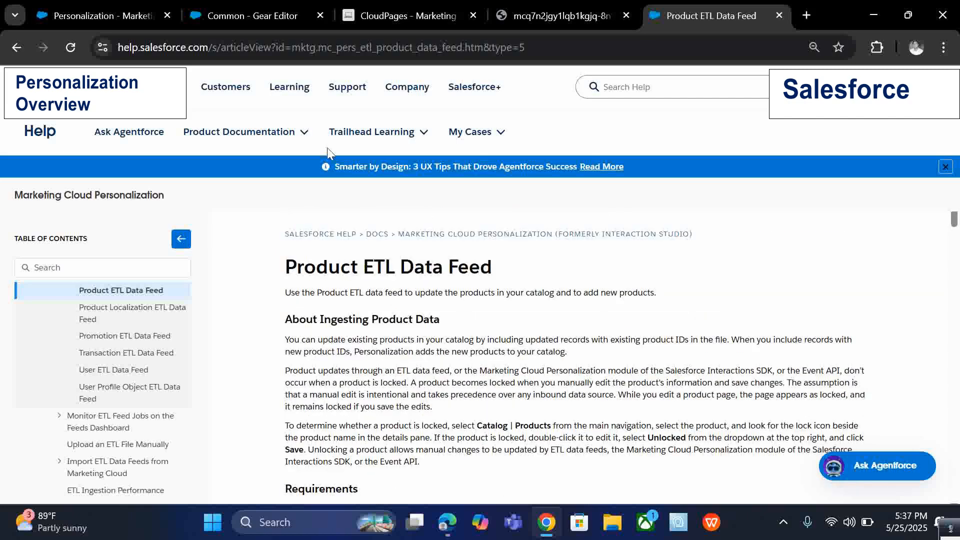
Return to the Personalization tab and close the Gear Editor tab.
{"action": "key", "text": "ctrl+shift+Tab"}
{"action": "key", "text": "ctrl+shift+Tab"}
{"action": "key", "text": "ctrl+shift+Tab"}
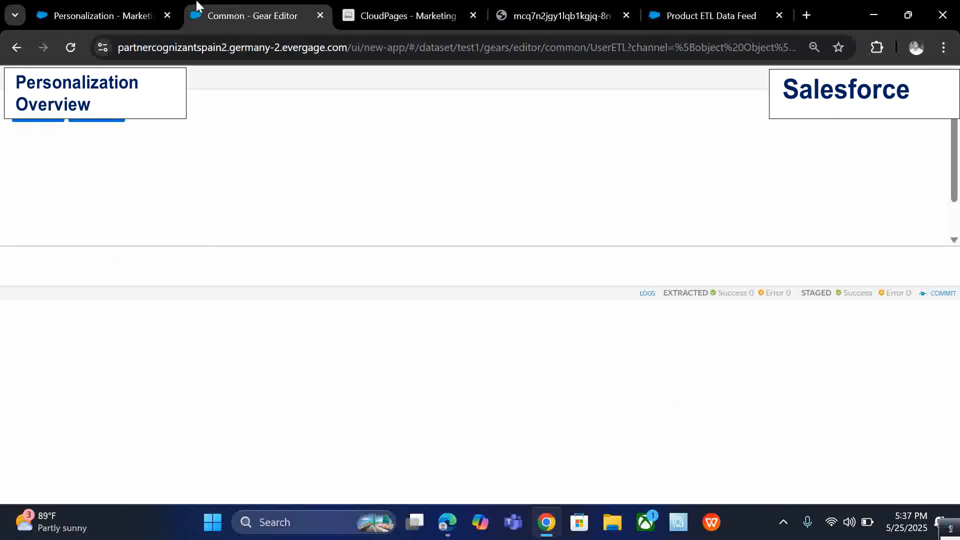
{"action": "key", "text": "ctrl+shift+Tab"}
{"action": "left_click", "coordinate": [319, 15]}
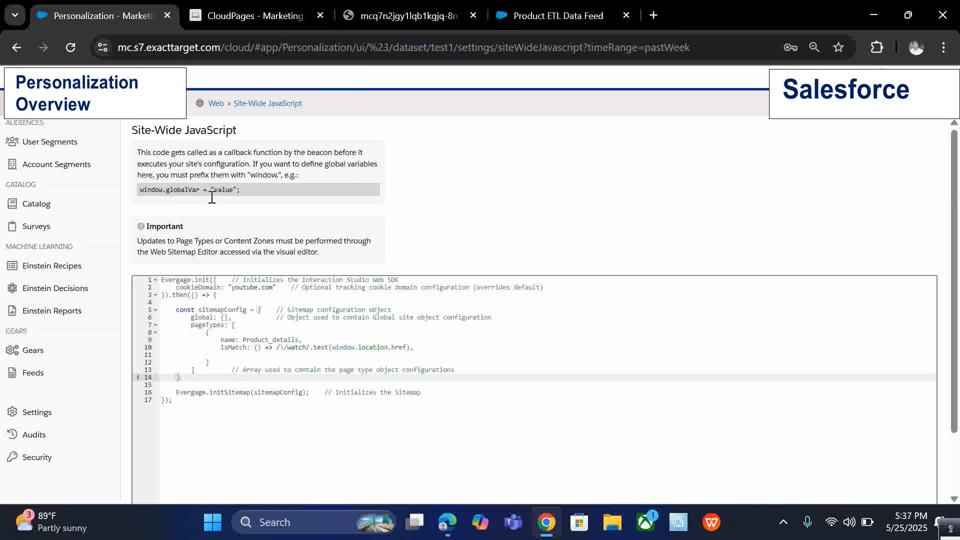
Open the Einstein Recipes page from the Personalization navigation.
{"action": "scroll", "coordinate": [96, 355], "scroll_direction": "up", "scroll_amount": 4}
{"action": "scroll", "coordinate": [97, 355], "scroll_direction": "down", "scroll_amount": 3}
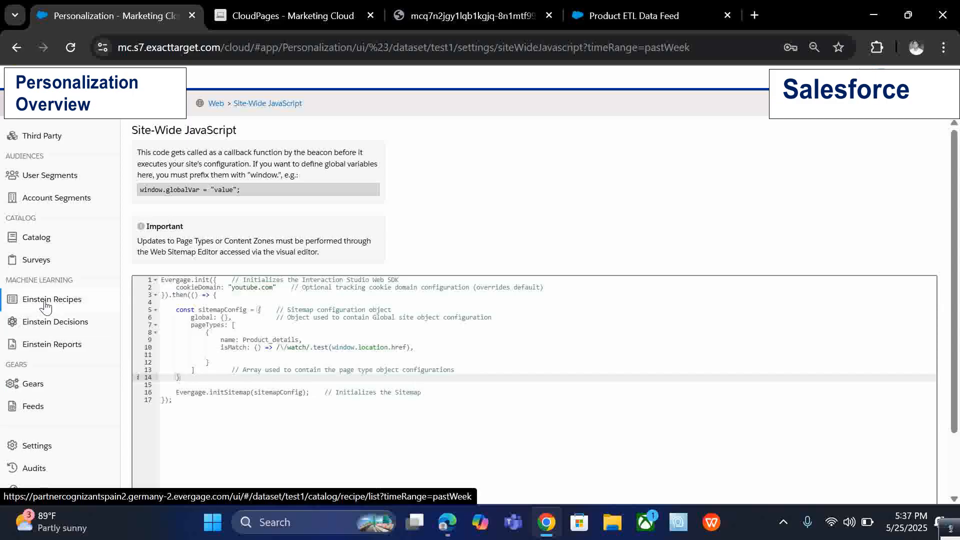
{"action": "left_click", "coordinate": [46, 306]}
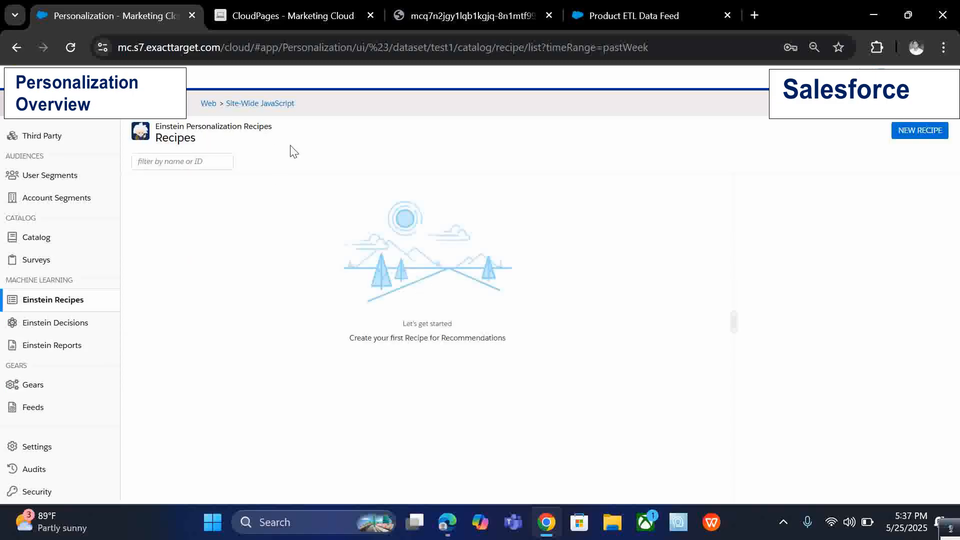
{"action": "double_click", "coordinate": [181, 139]}
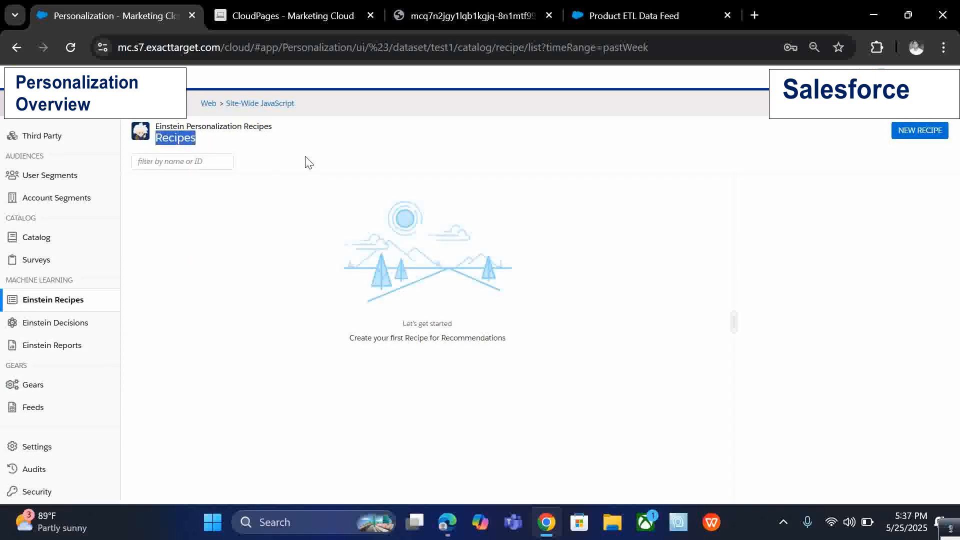
Open the Catalog Categories page from the Personalization navigation.
{"action": "left_click", "coordinate": [307, 161]}
{"action": "mouse_move", "coordinate": [70, 253]}
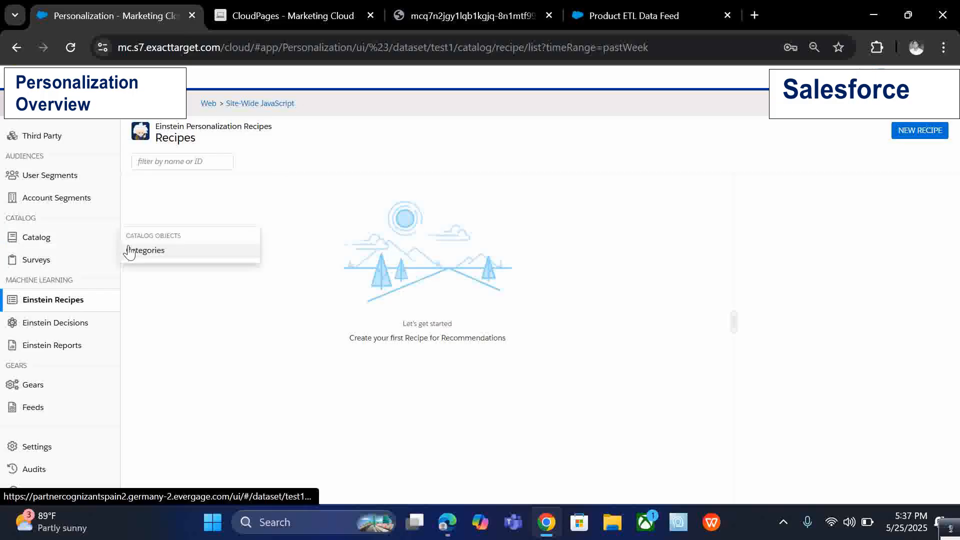
{"action": "left_click", "coordinate": [95, 238]}
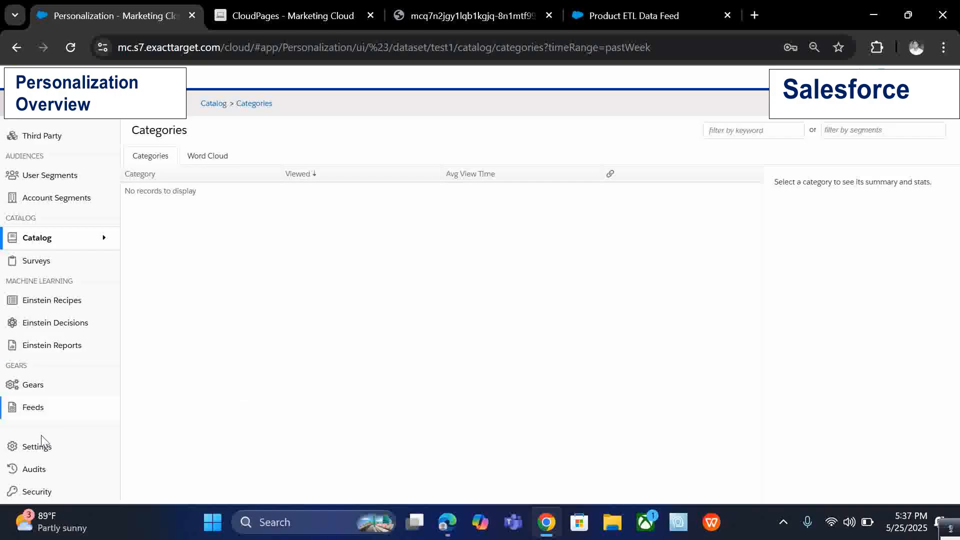
Open the Catalog and Profile Objects settings and enable the Product catalog object.
{"action": "mouse_move", "coordinate": [38, 448]}
{"action": "left_click", "coordinate": [183, 295]}
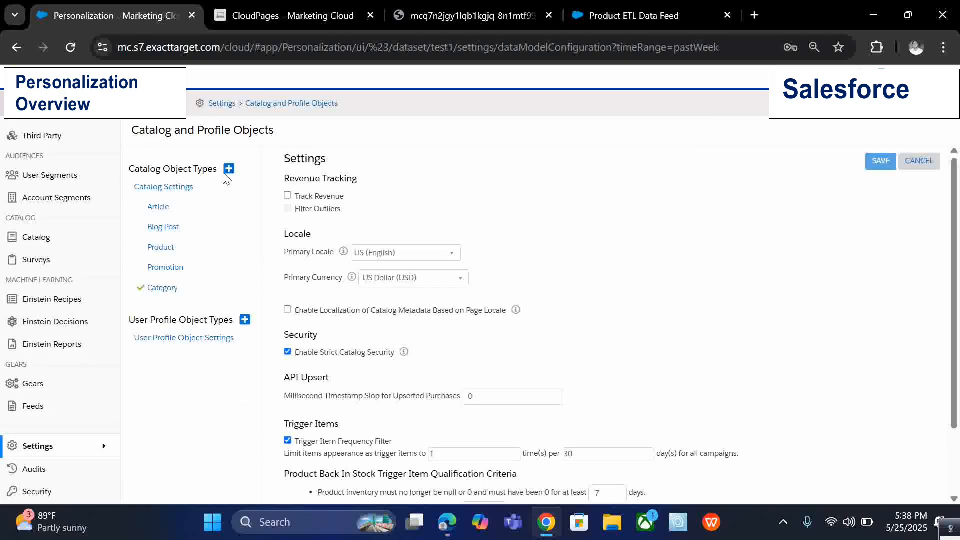
{"action": "left_click", "coordinate": [171, 254]}
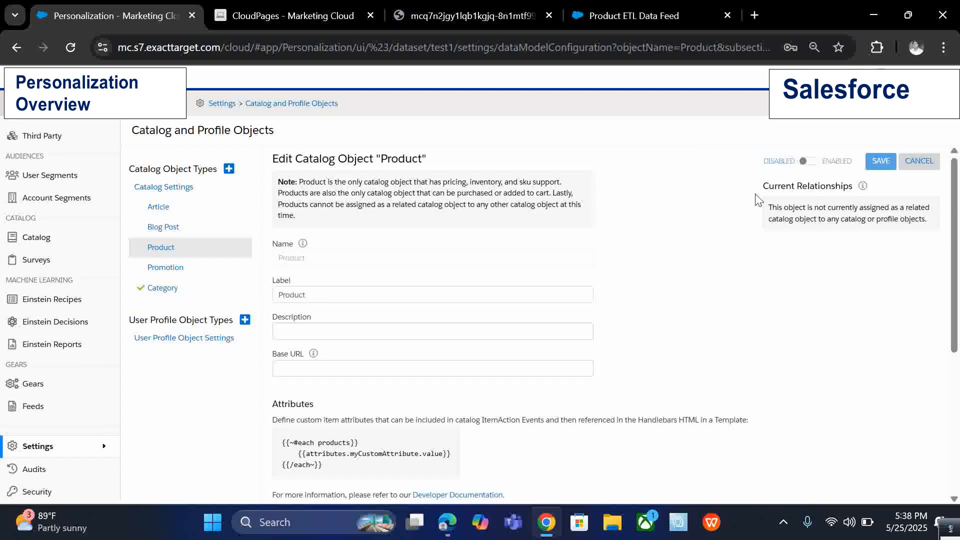
{"action": "left_click", "coordinate": [809, 162]}
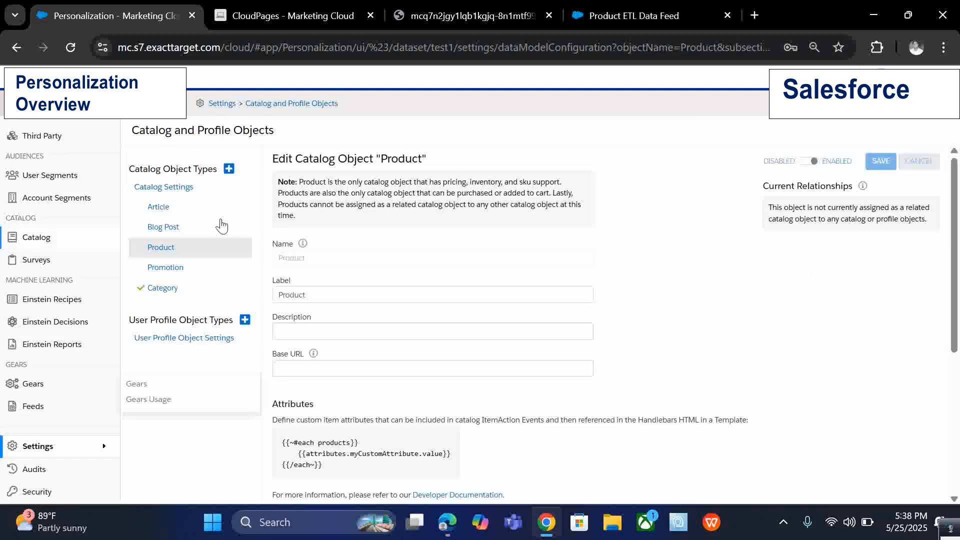
Reload the Personalization page and open the Catalog Products list.
{"action": "mouse_move", "coordinate": [38, 239]}
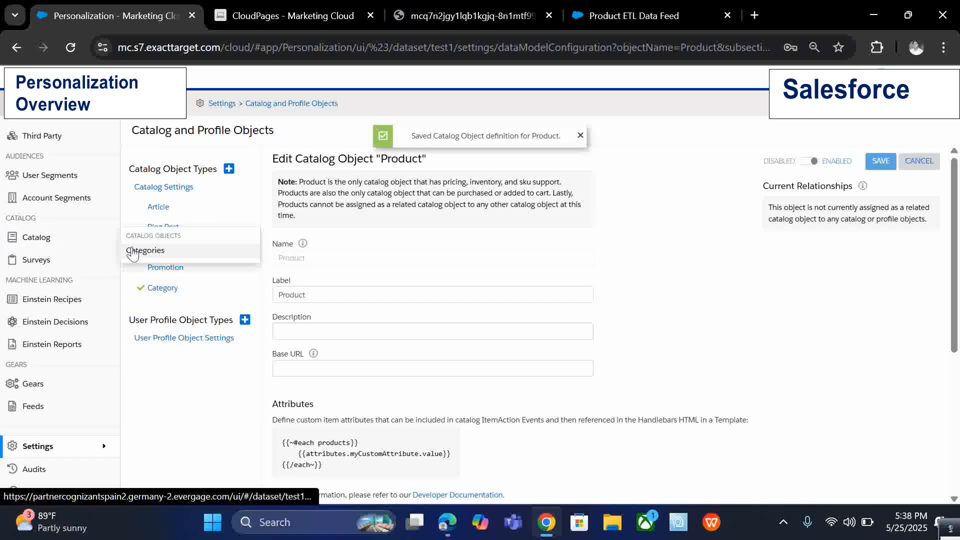
{"action": "left_click", "coordinate": [71, 48]}
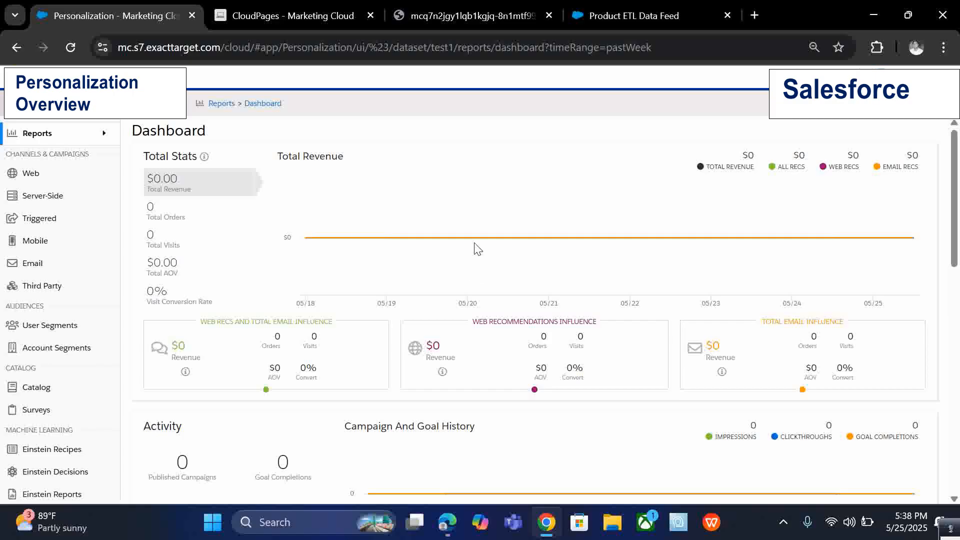
{"action": "mouse_move", "coordinate": [34, 134]}
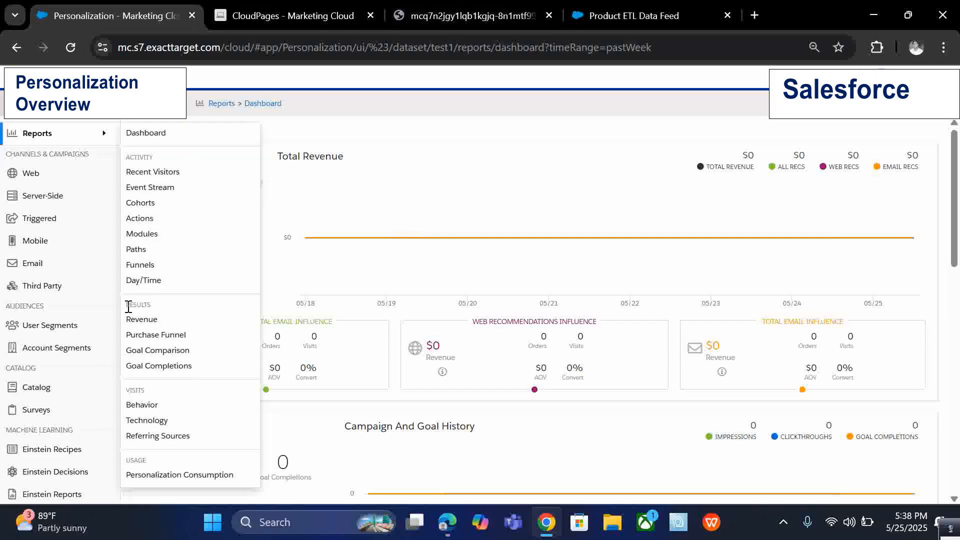
{"action": "mouse_move", "coordinate": [73, 392]}
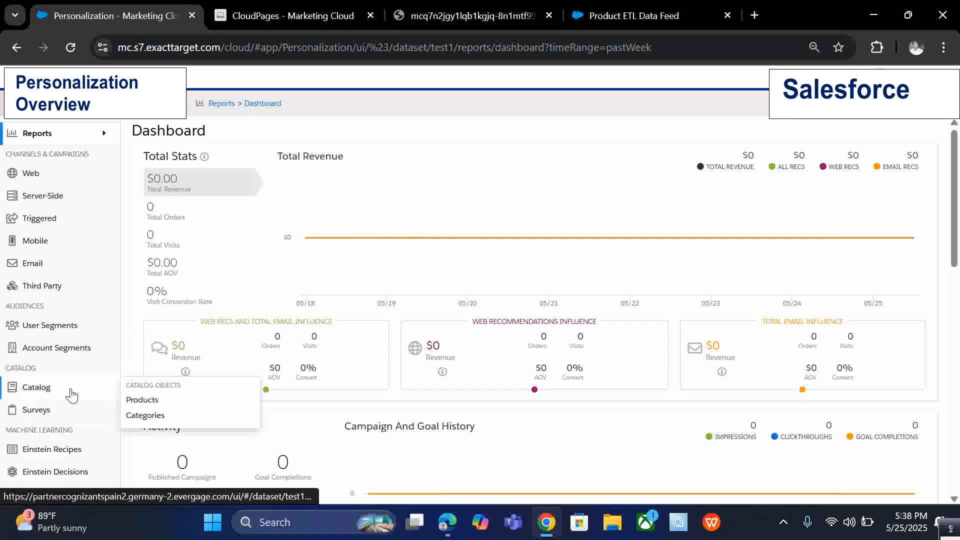
{"action": "left_click", "coordinate": [132, 401]}
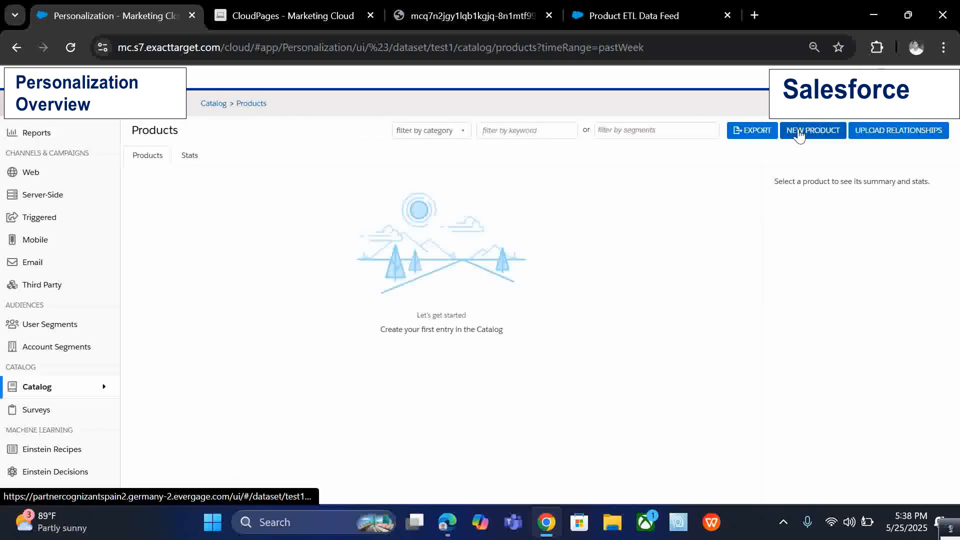
Open a new product form and cancel it.
{"action": "left_click", "coordinate": [799, 134]}
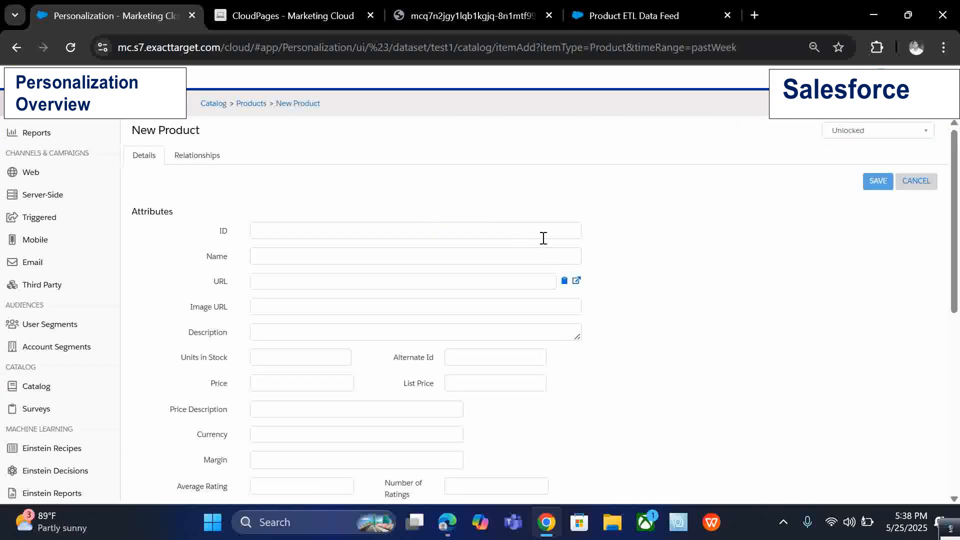
{"action": "left_click", "coordinate": [913, 186]}
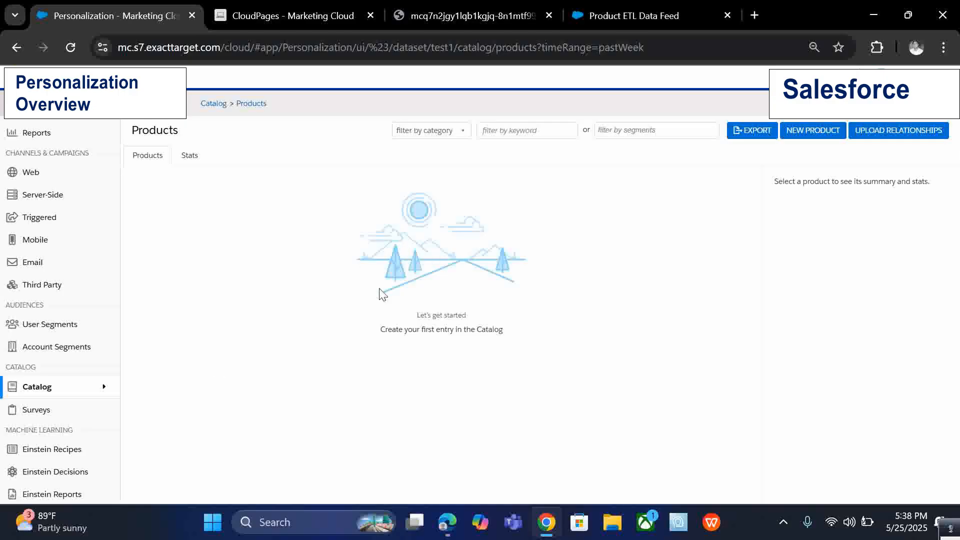
Return to the Einstein Recipes page.
{"action": "scroll", "coordinate": [68, 370], "scroll_direction": "down", "scroll_amount": 2}
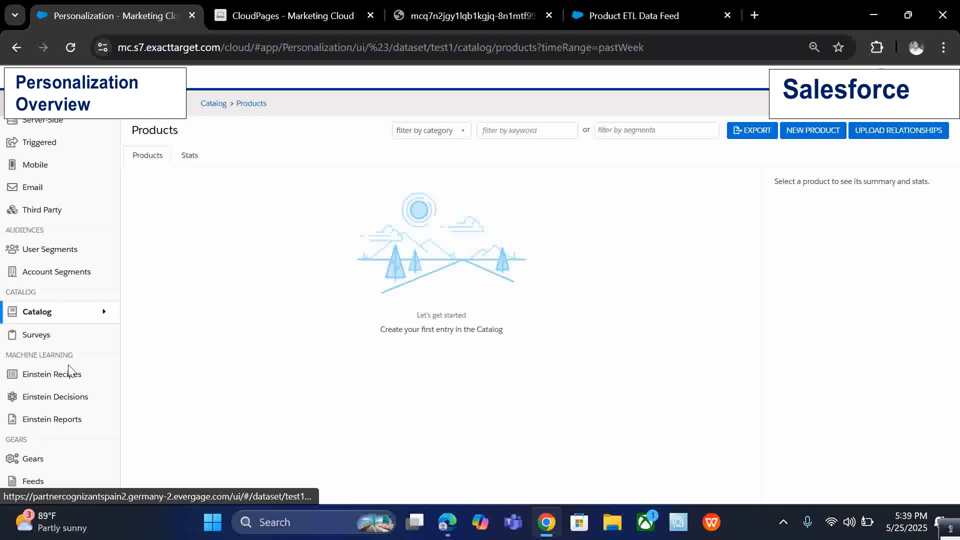
{"action": "scroll", "coordinate": [84, 416], "scroll_direction": "down", "scroll_amount": 3}
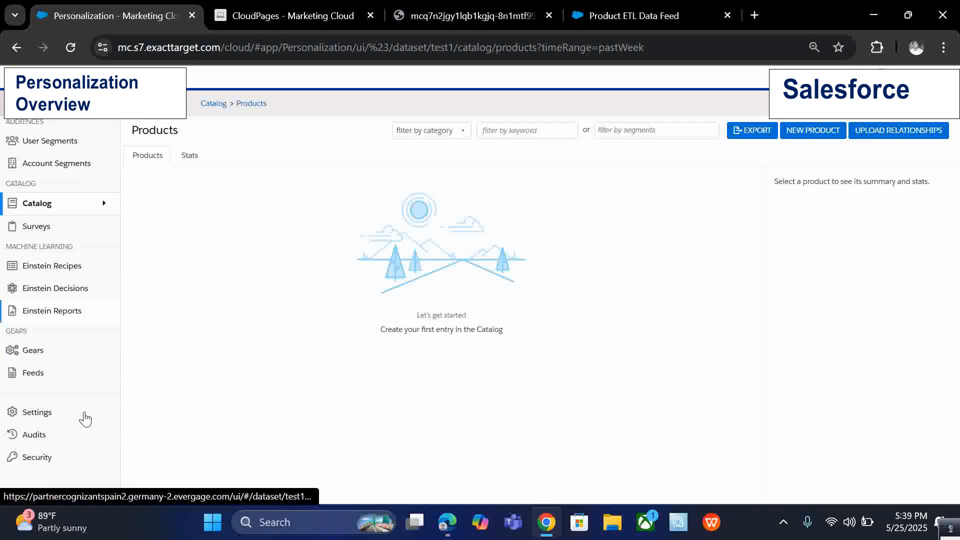
{"action": "mouse_move", "coordinate": [58, 283]}
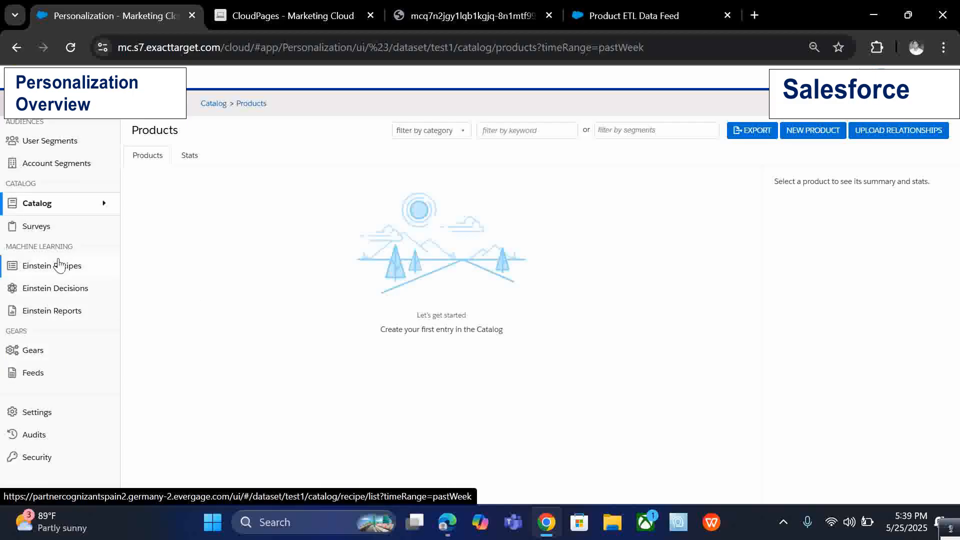
{"action": "left_click", "coordinate": [61, 271]}
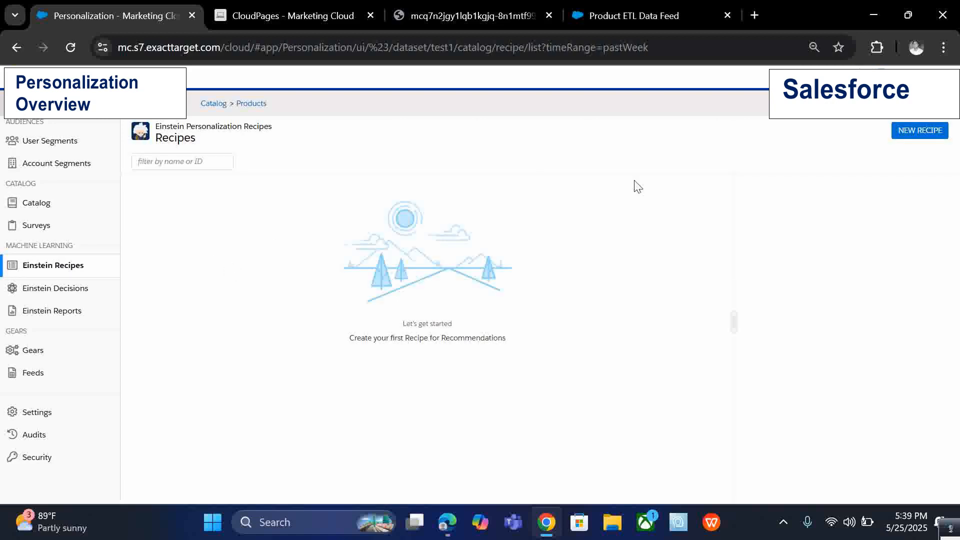
Start a new recipe and add the Collaborative Filtering ingredient from the ingredient list.
{"action": "left_click", "coordinate": [908, 134]}
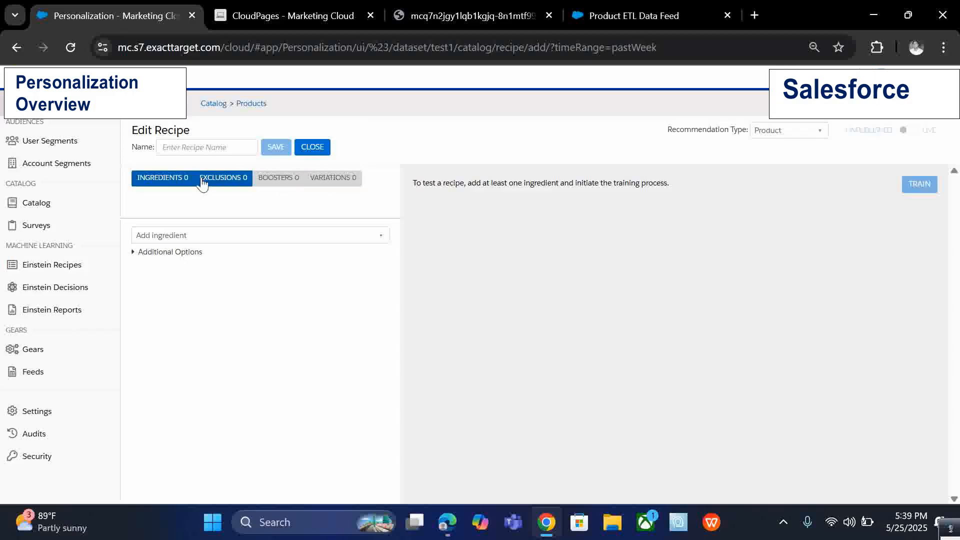
{"action": "left_click", "coordinate": [202, 236]}
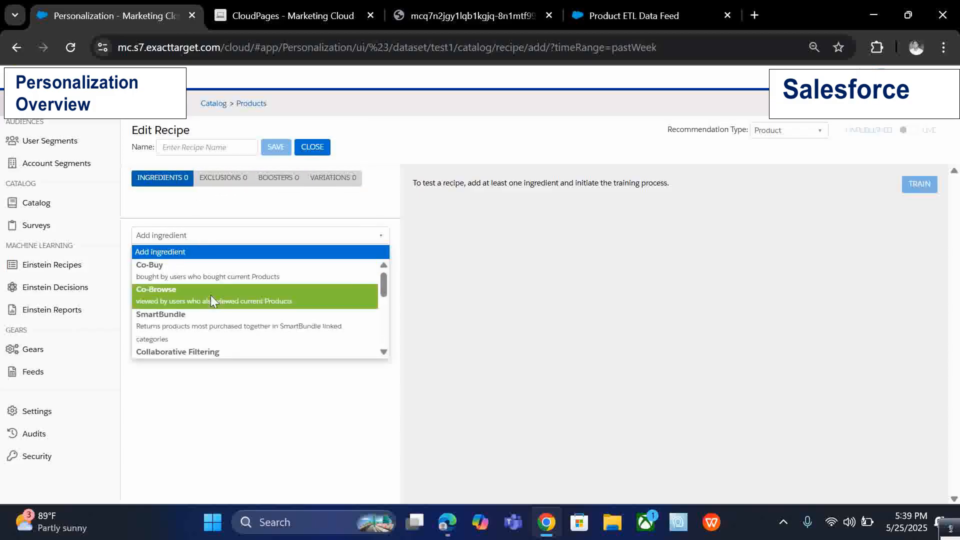
{"action": "scroll", "coordinate": [219, 327], "scroll_direction": "down", "scroll_amount": 2}
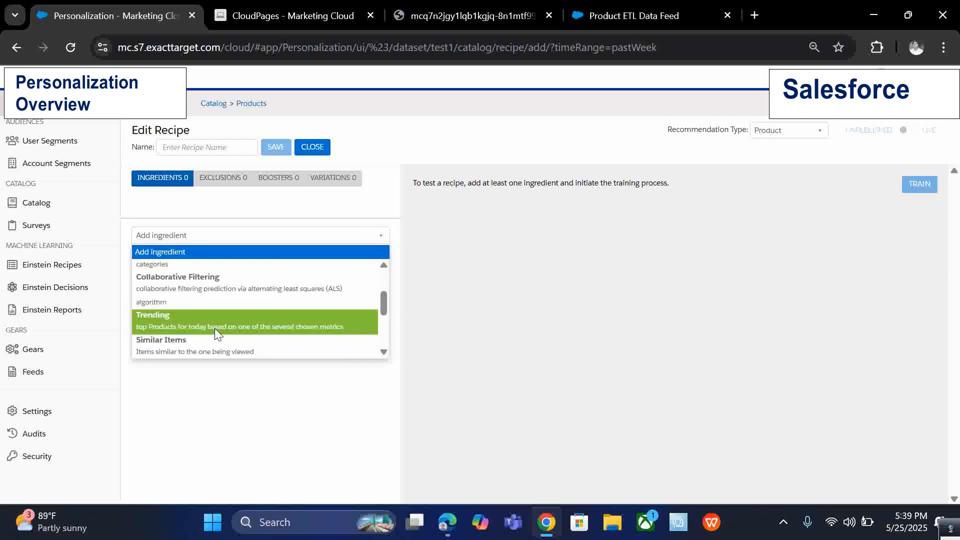
{"action": "scroll", "coordinate": [216, 328], "scroll_direction": "up", "scroll_amount": 2}
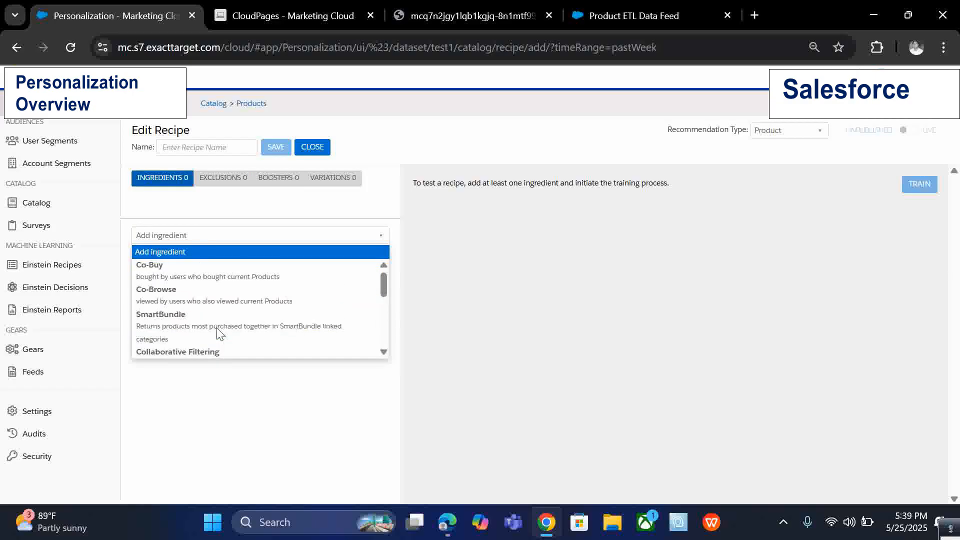
{"action": "scroll", "coordinate": [225, 315], "scroll_direction": "down", "scroll_amount": 1}
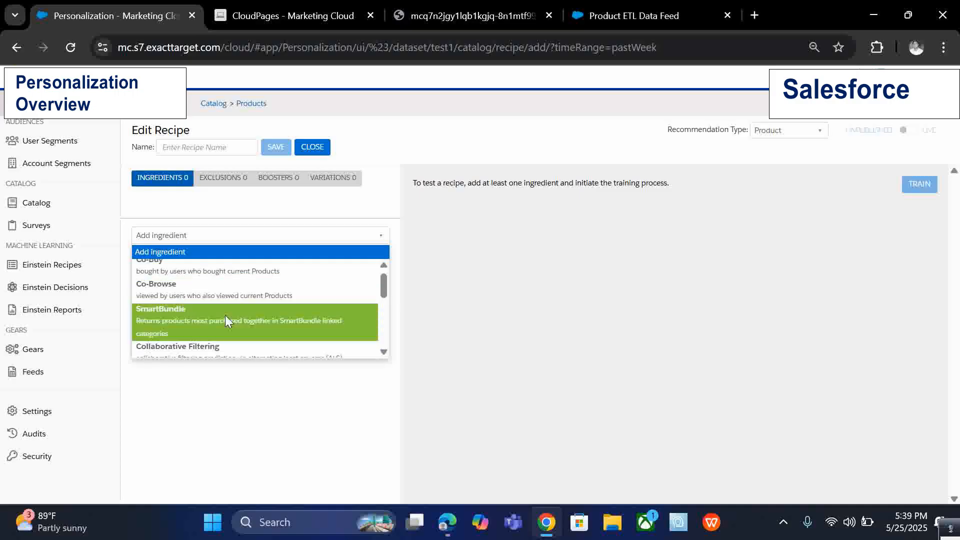
{"action": "scroll", "coordinate": [224, 314], "scroll_direction": "down", "scroll_amount": 2}
{"action": "scroll", "coordinate": [225, 297], "scroll_direction": "up", "scroll_amount": 2}
{"action": "left_click", "coordinate": [224, 294]}
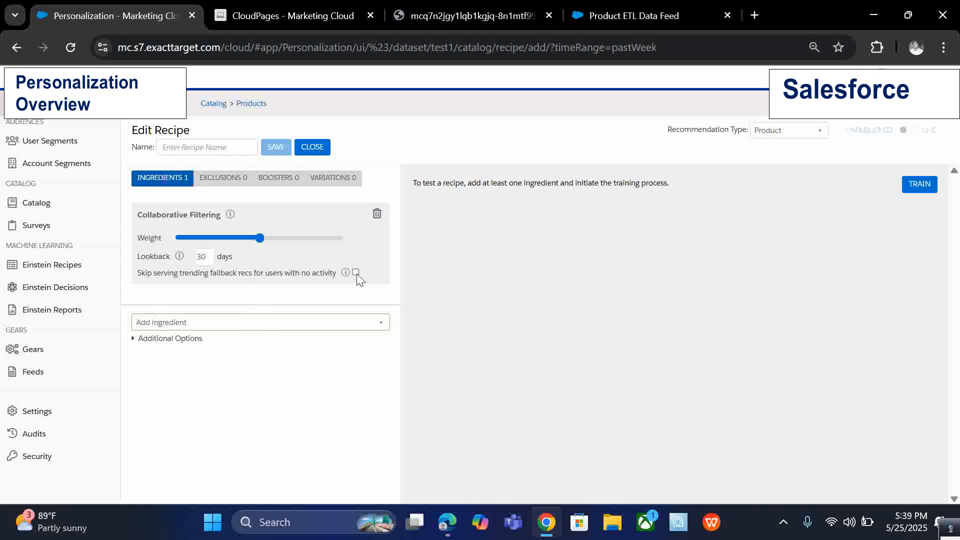
Raise the Collaborative Filtering weight slider to near its upper end.
{"action": "left_click", "coordinate": [285, 239]}
{"action": "left_click", "coordinate": [237, 239]}
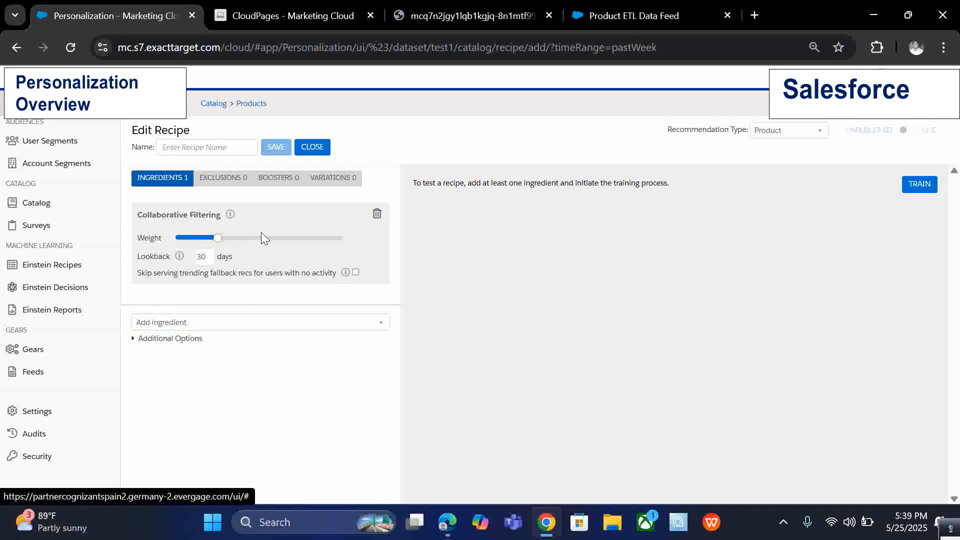
{"action": "left_click_drag", "start_coordinate": [287, 240], "coordinate": [304, 239]}
Browse the recipe's Exclusions, Boosters and Variations sections, returning to Ingredients.
{"action": "left_click", "coordinate": [219, 181]}
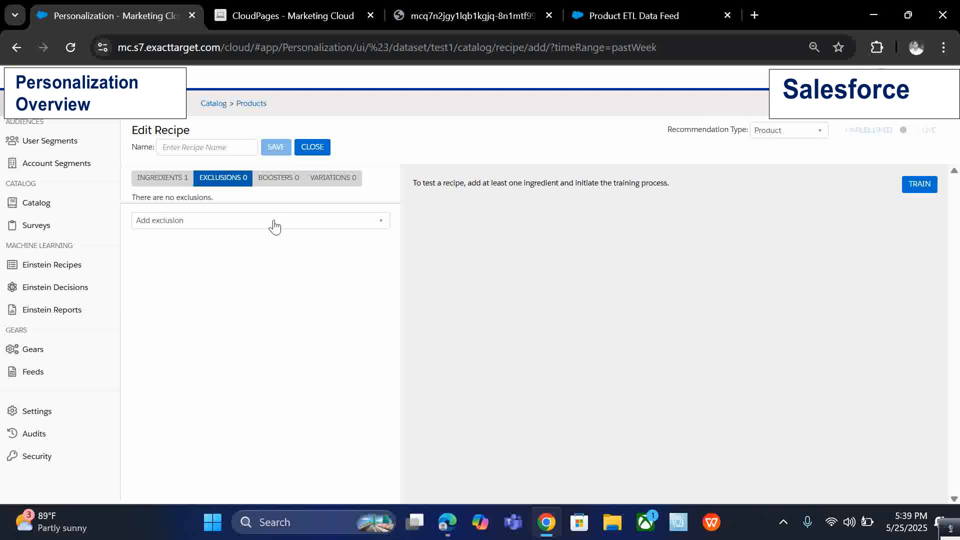
{"action": "left_click", "coordinate": [158, 183]}
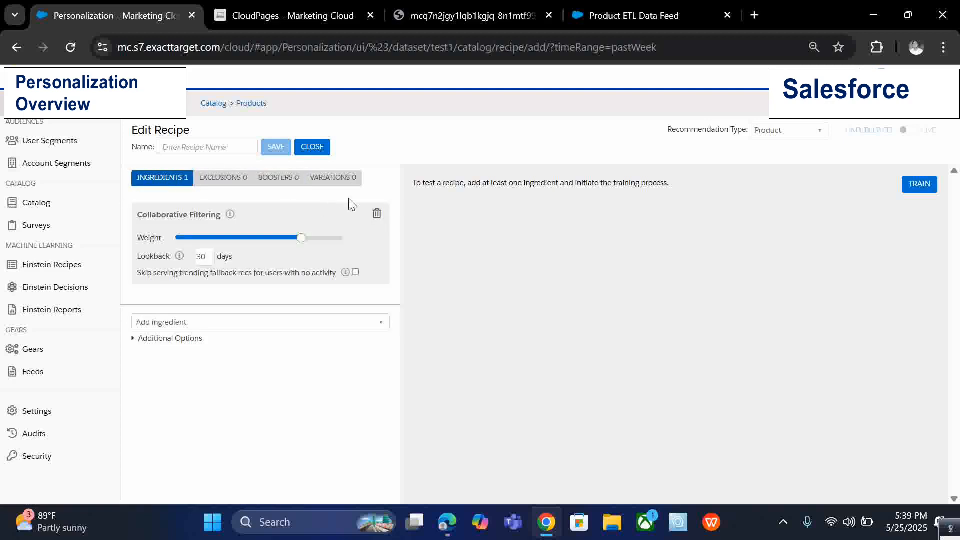
{"action": "left_click", "coordinate": [302, 183]}
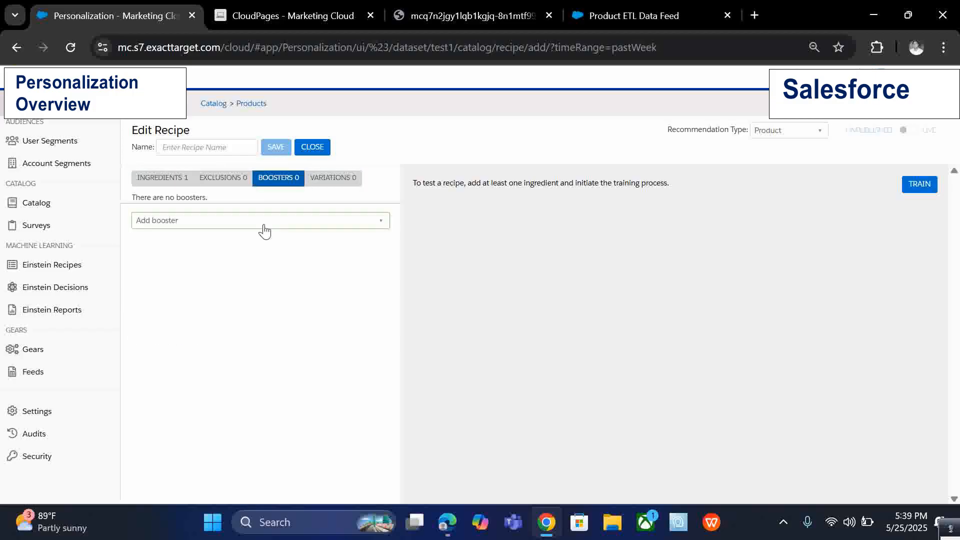
{"action": "left_click", "coordinate": [317, 178]}
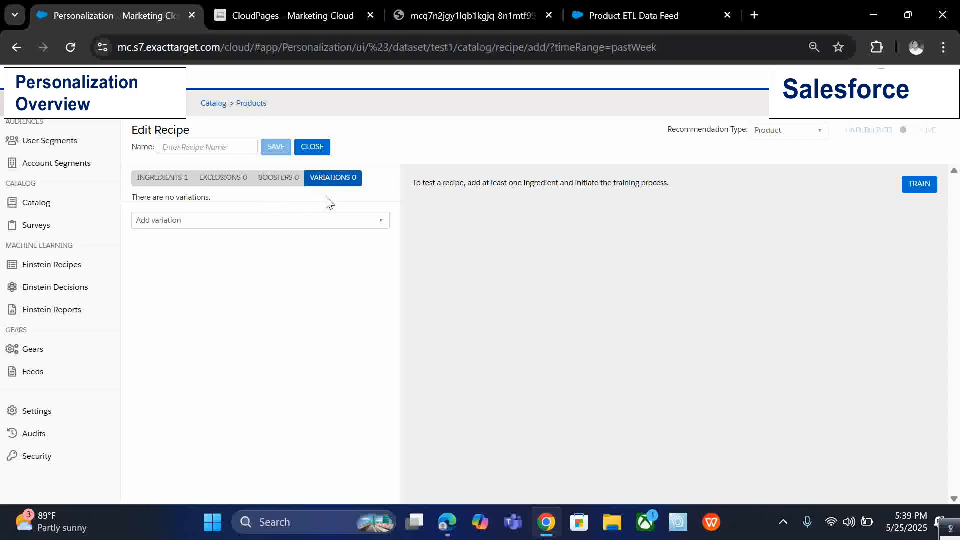
{"action": "left_click", "coordinate": [297, 180]}
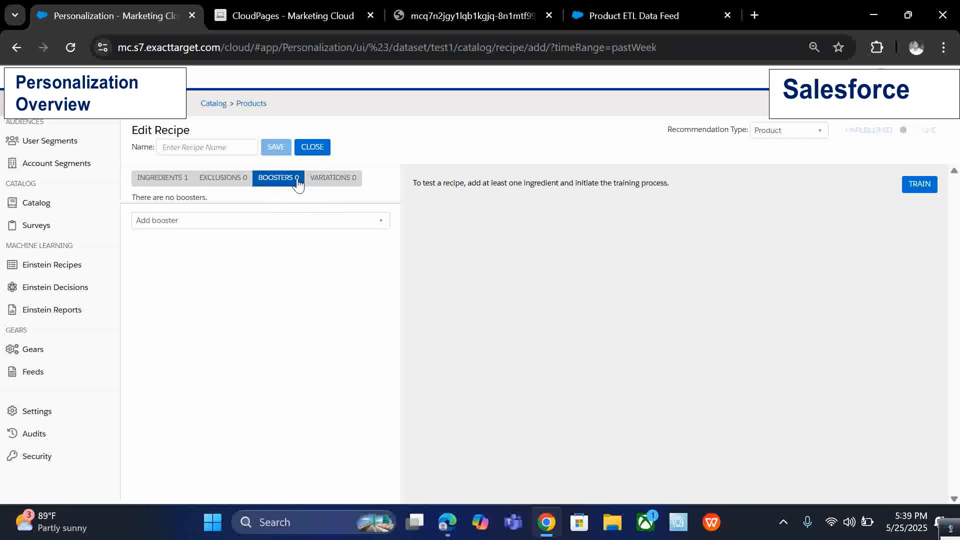
{"action": "left_click", "coordinate": [312, 183]}
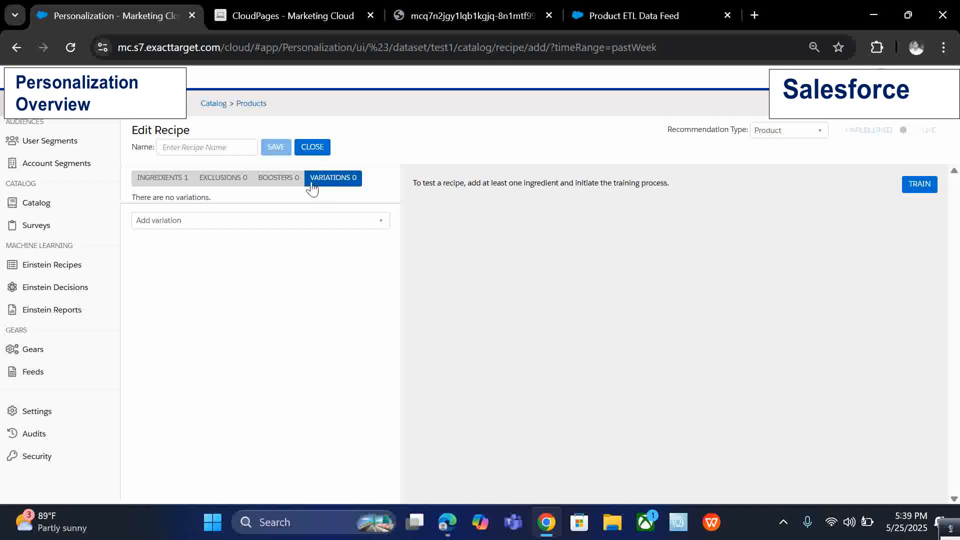
{"action": "left_click", "coordinate": [162, 179]}
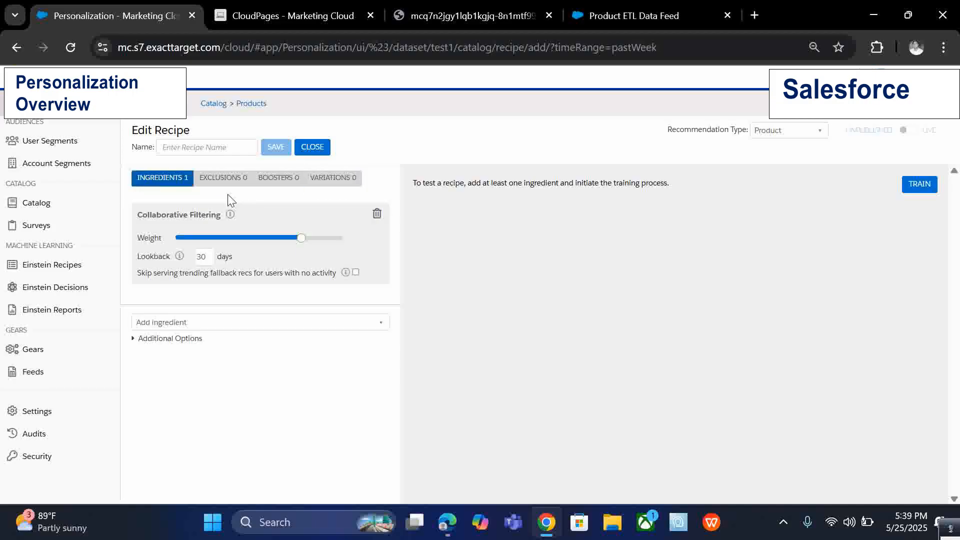
Highlight the recipe training instruction text in the preview area.
{"action": "mouse_move", "coordinate": [414, 183]}
{"action": "left_mouse_down"}
{"action": "mouse_move", "coordinate": [685, 184]}
{"action": "mouse_move", "coordinate": [405, 183]}
{"action": "left_mouse_up"}
{"action": "left_click", "coordinate": [436, 183]}
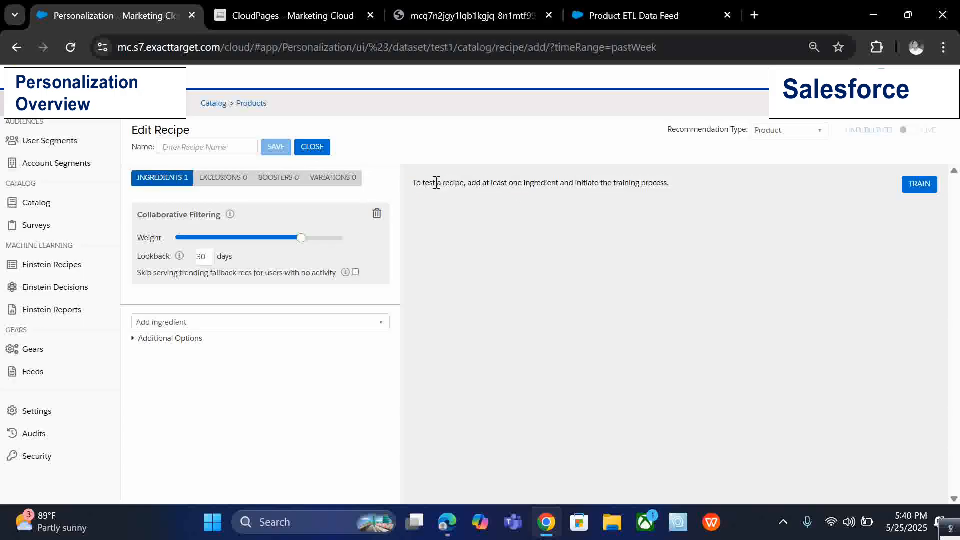
{"action": "triple_click", "coordinate": [484, 183]}
{"action": "left_click", "coordinate": [685, 186]}
{"action": "left_click_drag", "start_coordinate": [409, 185], "coordinate": [677, 189]}
{"action": "left_click", "coordinate": [677, 188]}
Switch to the website tab and open the template list's Global Templates.
{"action": "left_click", "coordinate": [466, 4]}
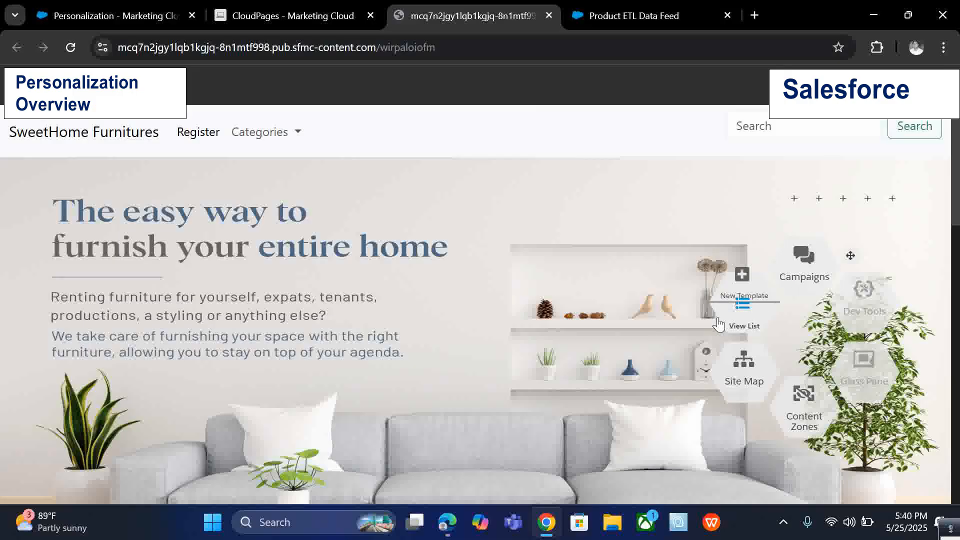
{"action": "left_click", "coordinate": [718, 324]}
{"action": "left_click", "coordinate": [214, 136]}
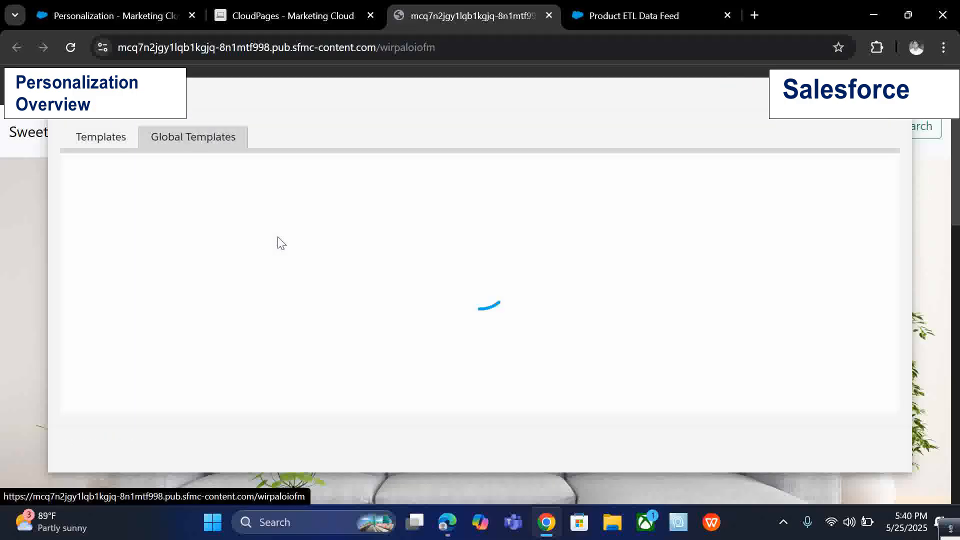
Scroll through the global templates and highlight the Einstein Content Recommendations entry.
{"action": "scroll", "coordinate": [302, 323], "scroll_direction": "down", "scroll_amount": 8}
{"action": "scroll", "coordinate": [302, 323], "scroll_direction": "up", "scroll_amount": 3}
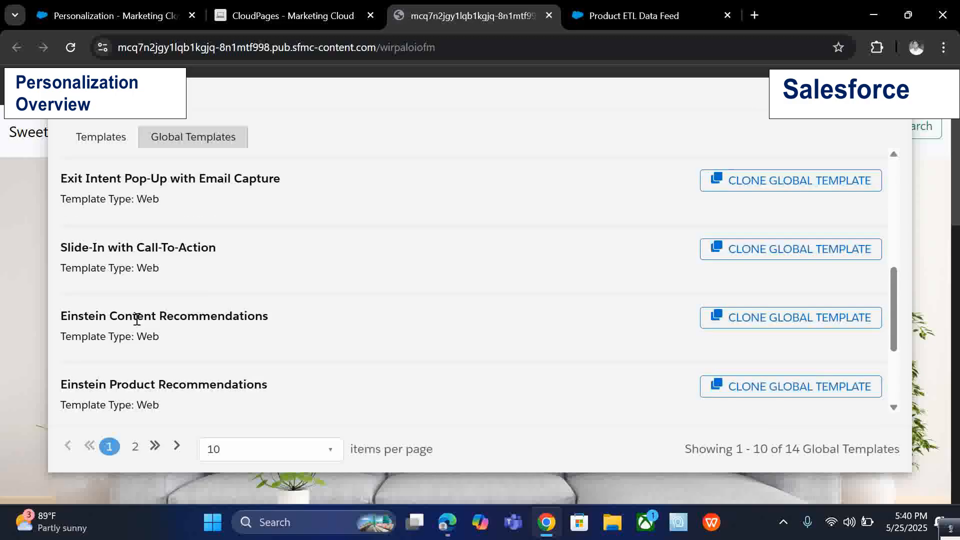
{"action": "scroll", "coordinate": [79, 319], "scroll_direction": "down", "scroll_amount": 2}
{"action": "left_click_drag", "start_coordinate": [59, 242], "coordinate": [268, 242]}
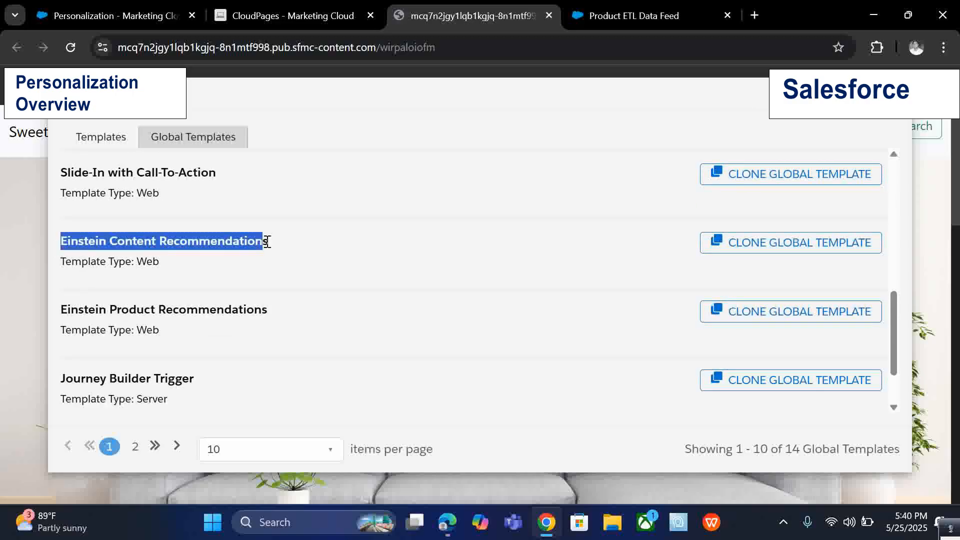
{"action": "left_click", "coordinate": [267, 241]}
{"action": "left_click_drag", "start_coordinate": [50, 319], "coordinate": [354, 300]}
{"action": "left_click", "coordinate": [242, 316]}
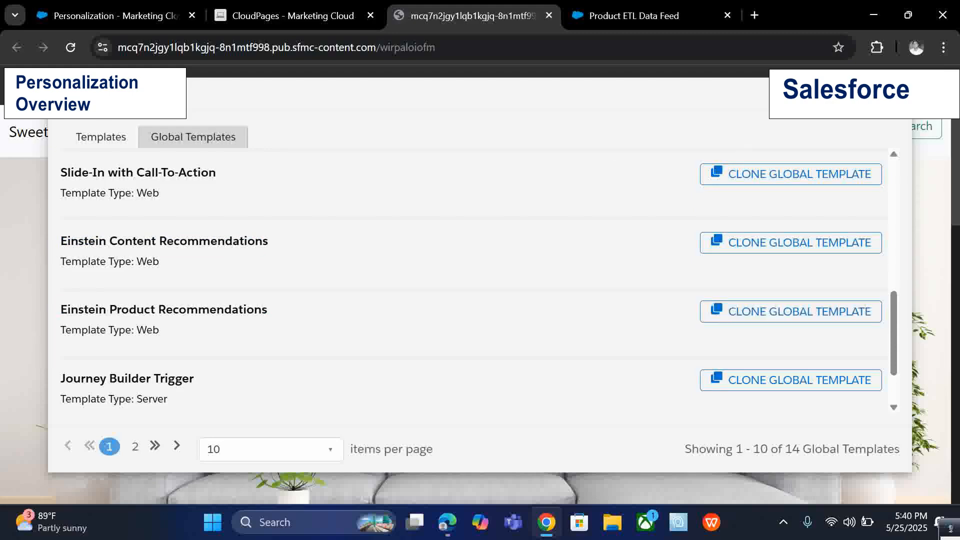
Close the global templates list and switch back to the Personalization tab.
{"action": "left_click", "coordinate": [892, 94]}
{"action": "mouse_move", "coordinate": [723, 292]}
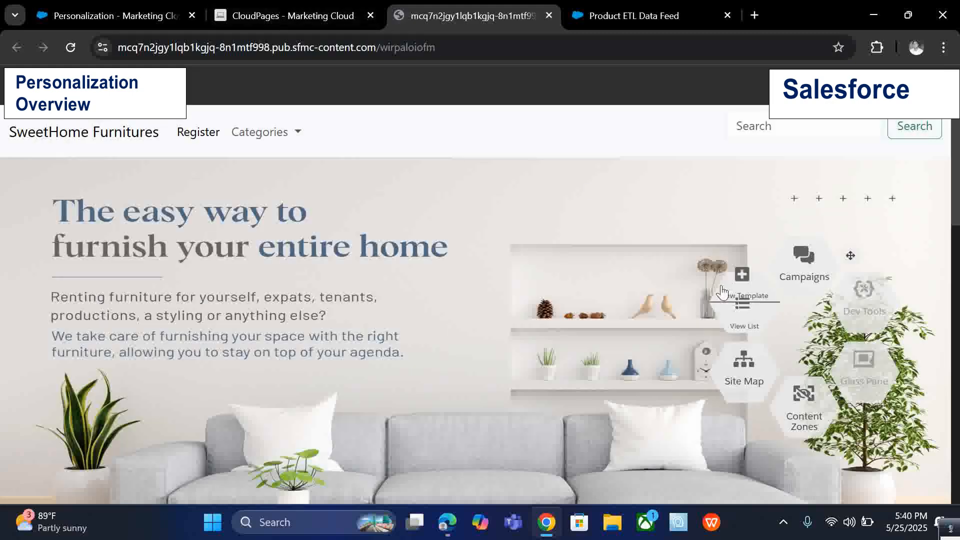
{"action": "mouse_move", "coordinate": [801, 246]}
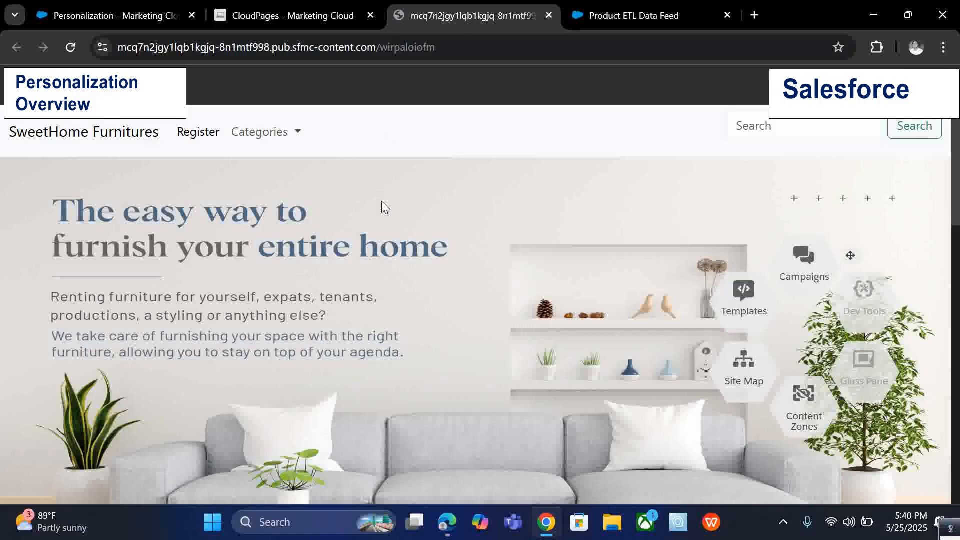
{"action": "left_click", "coordinate": [250, 16]}
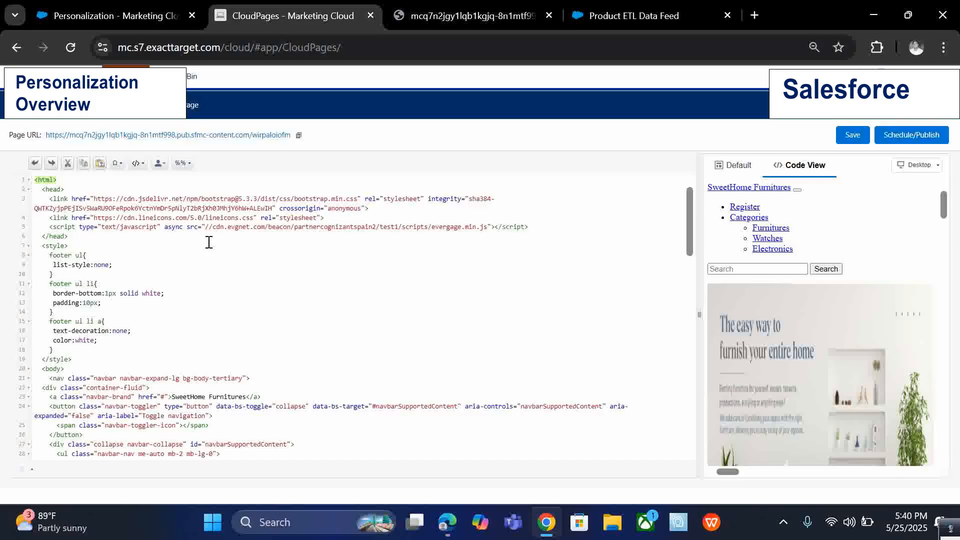
{"action": "left_click", "coordinate": [120, 16]}
{"action": "mouse_move", "coordinate": [84, 378]}
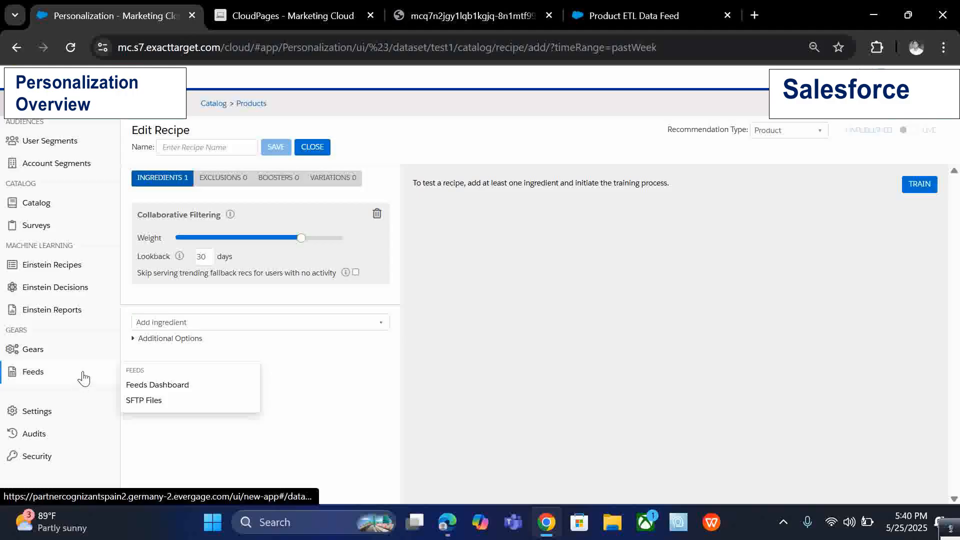
Open the Open Time Item Templates page for email, leaving the recipe editor without saving.
{"action": "scroll", "coordinate": [83, 379], "scroll_direction": "up", "scroll_amount": 2}
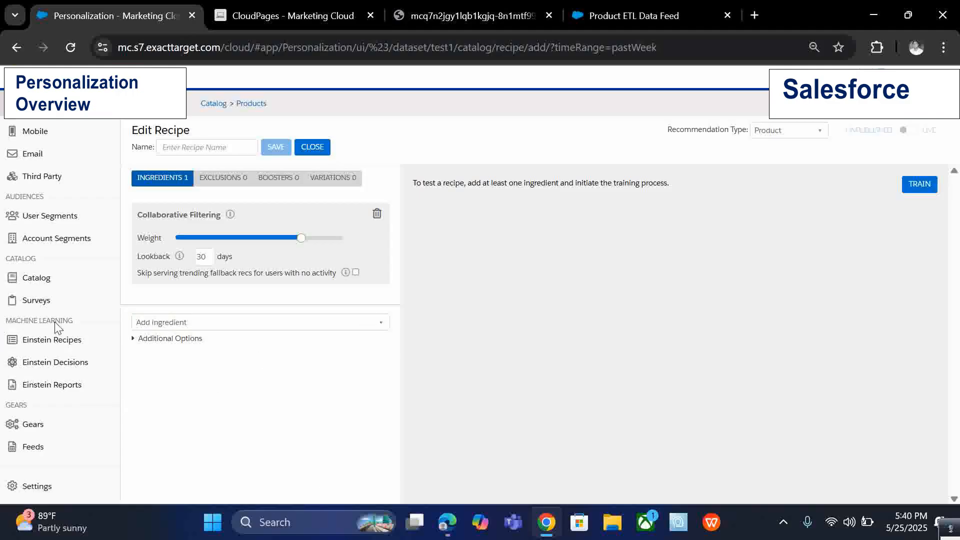
{"action": "scroll", "coordinate": [95, 394], "scroll_direction": "up", "scroll_amount": 3}
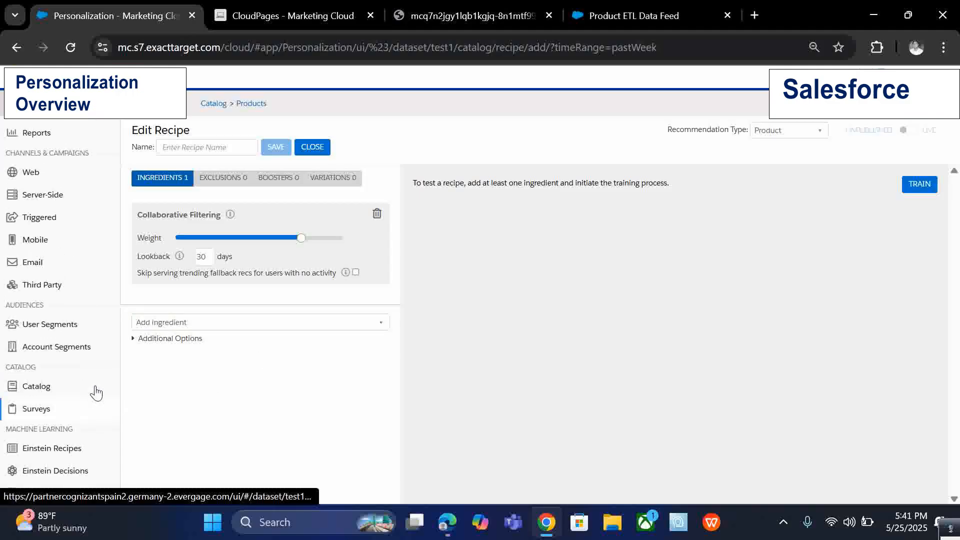
{"action": "mouse_move", "coordinate": [42, 331]}
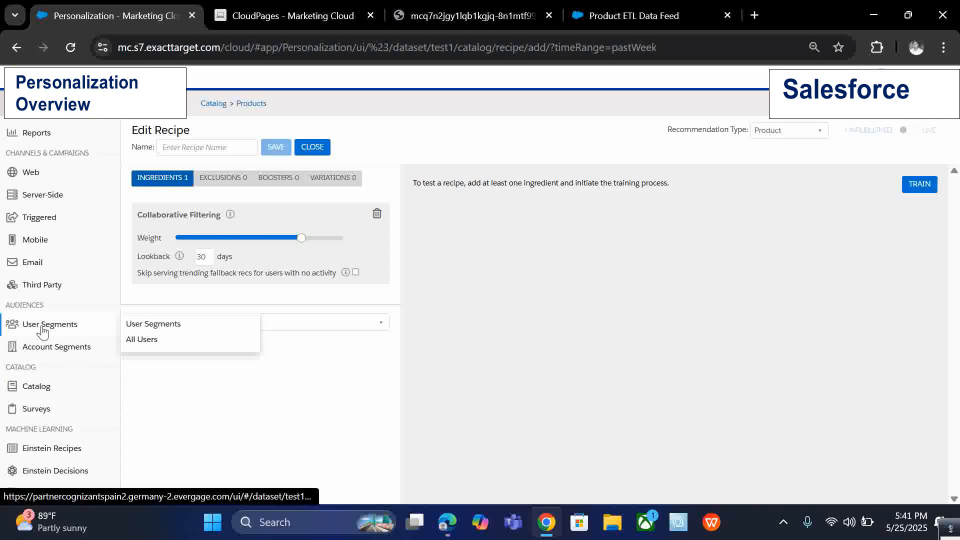
{"action": "scroll", "coordinate": [44, 331], "scroll_direction": "down", "scroll_amount": 5}
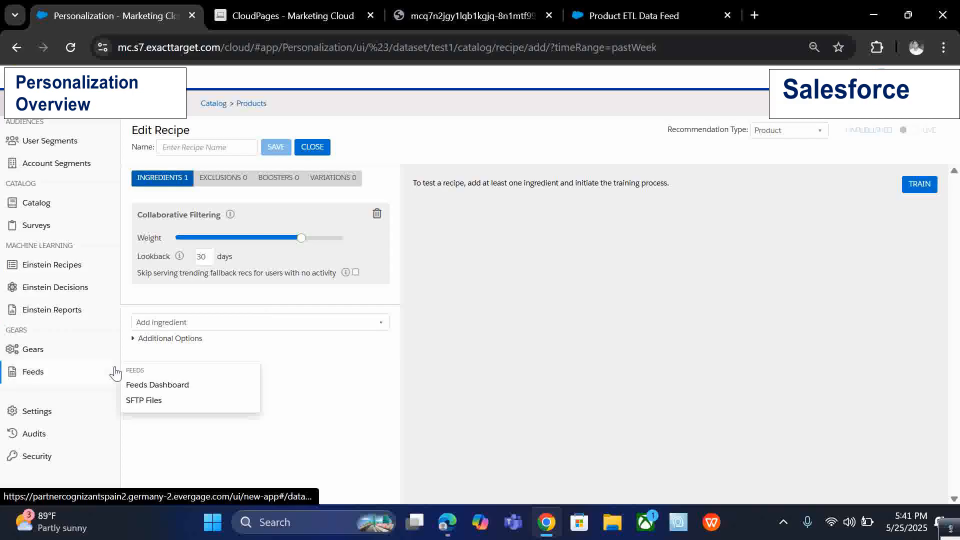
{"action": "scroll", "coordinate": [75, 371], "scroll_direction": "up", "scroll_amount": 2}
{"action": "mouse_move", "coordinate": [76, 287]}
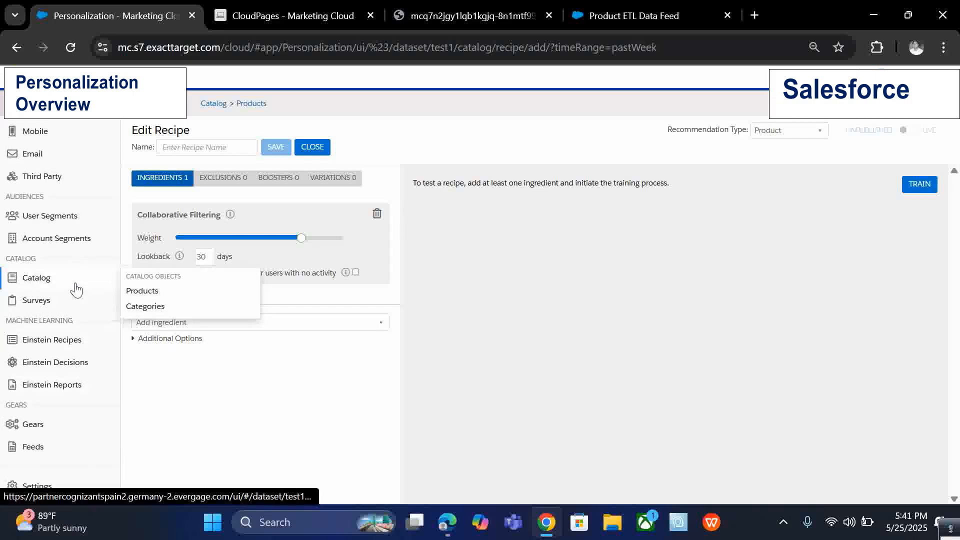
{"action": "scroll", "coordinate": [76, 288], "scroll_direction": "up", "scroll_amount": 3}
{"action": "mouse_move", "coordinate": [86, 270]}
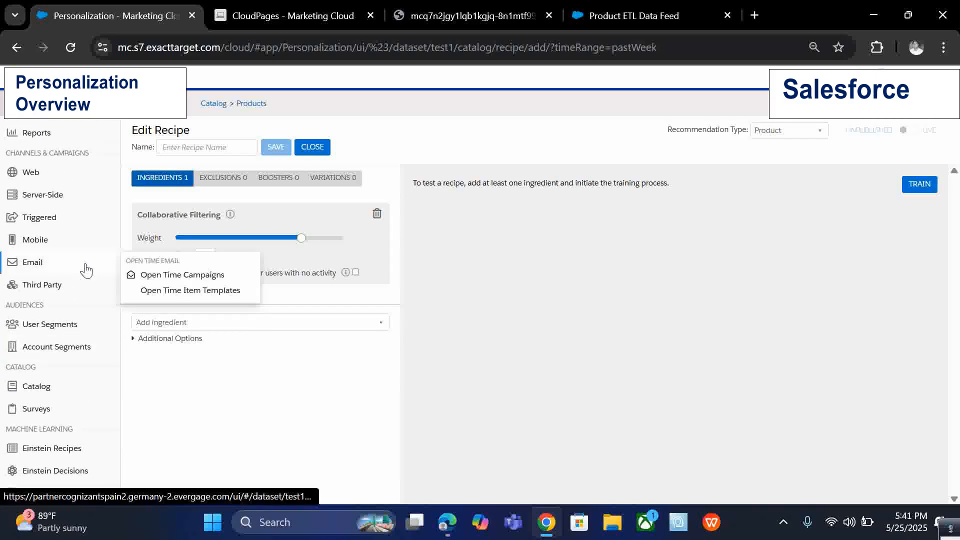
{"action": "left_click", "coordinate": [181, 291]}
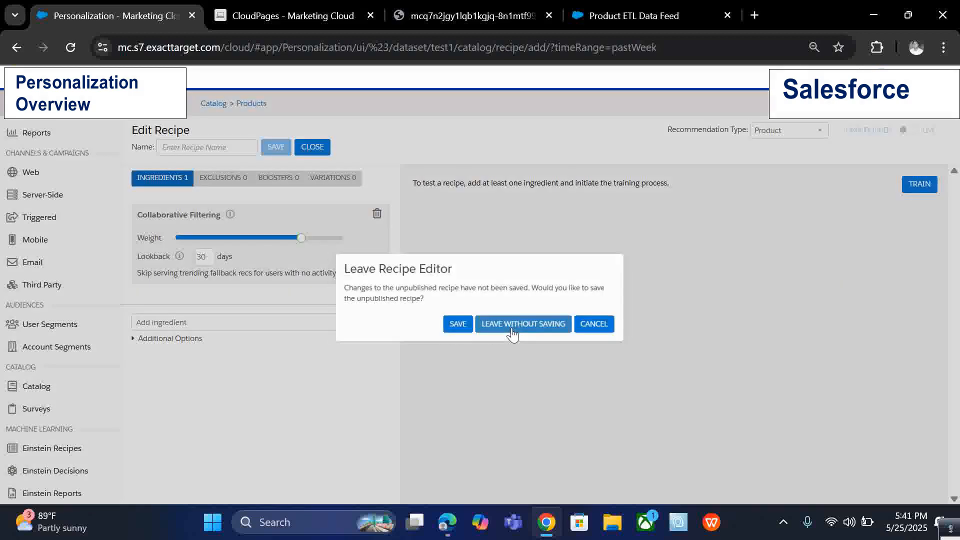
{"action": "left_click", "coordinate": [515, 330]}
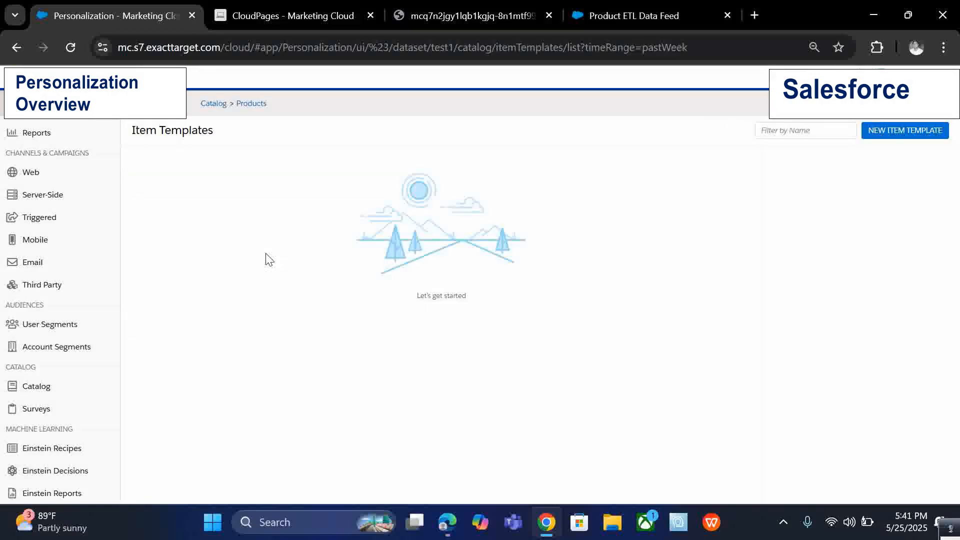
{"action": "left_click", "coordinate": [522, 11]}
{"action": "left_click", "coordinate": [345, 14]}
{"action": "left_click", "coordinate": [461, 3]}
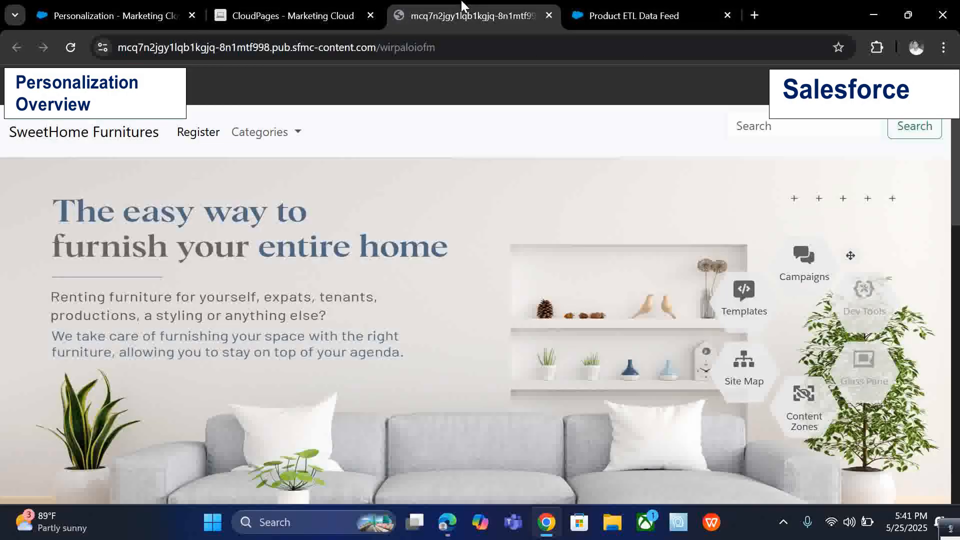
{"action": "left_click", "coordinate": [115, 18]}
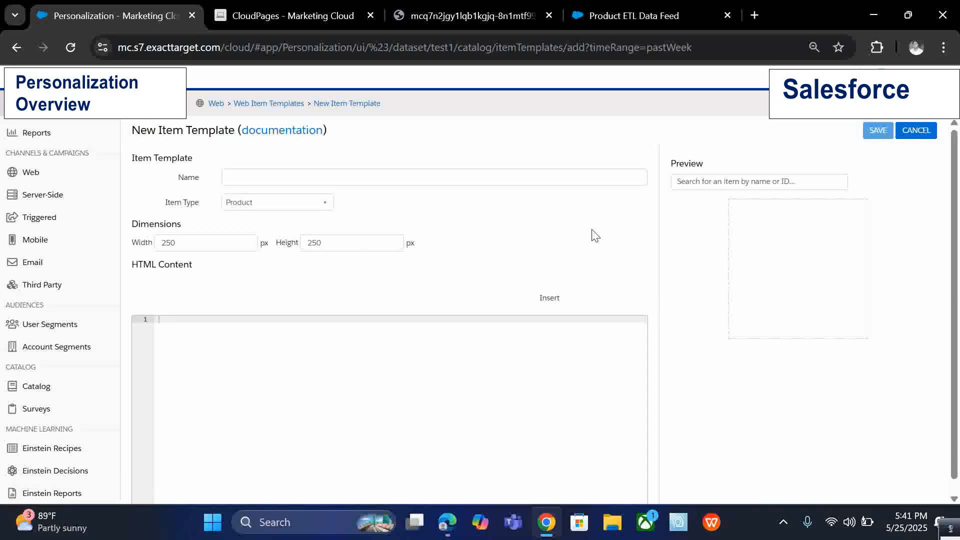
Insert the item.priceDescription dynamic field into the new item template's HTML, then cancel the template without saving.
{"action": "left_click", "coordinate": [575, 307]}
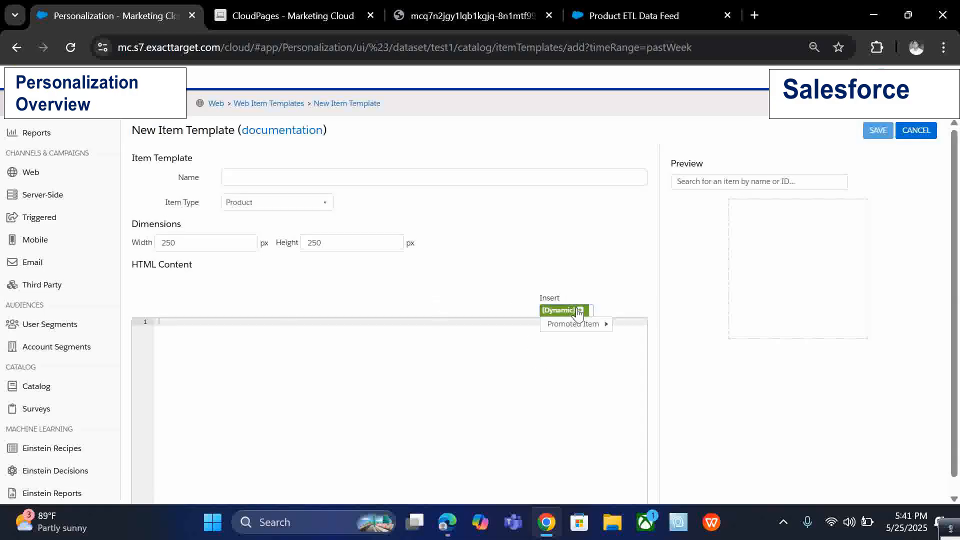
{"action": "mouse_move", "coordinate": [602, 324]}
{"action": "left_click", "coordinate": [648, 411]}
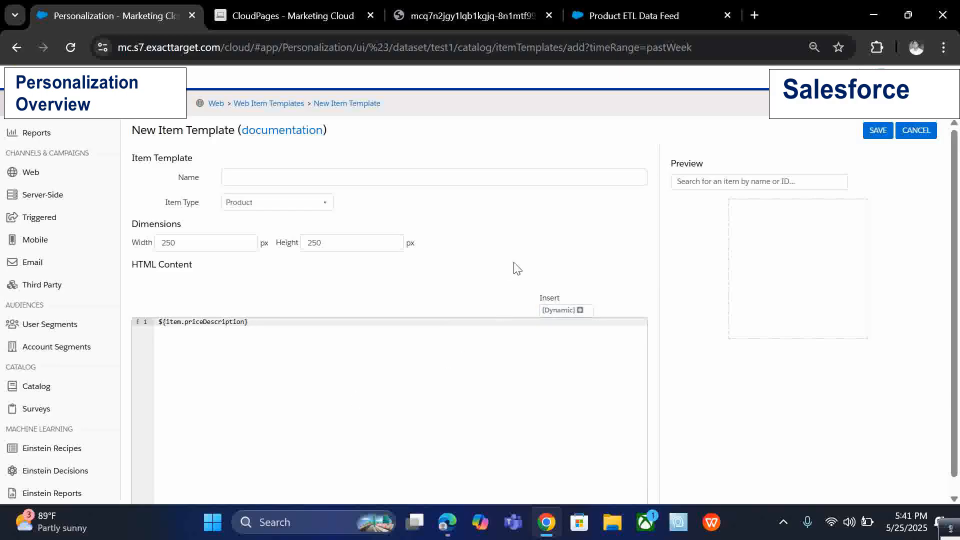
{"action": "scroll", "coordinate": [443, 339], "scroll_direction": "down", "scroll_amount": 1}
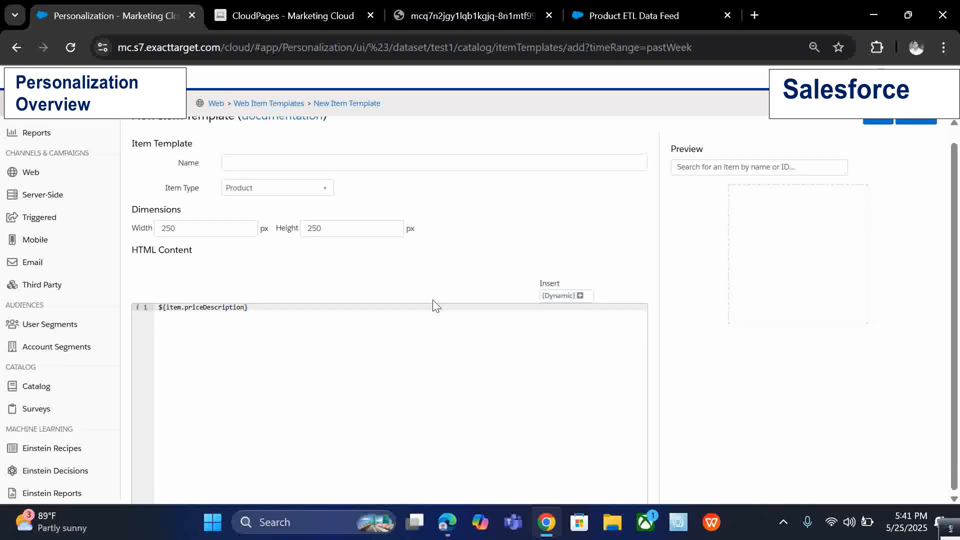
{"action": "scroll", "coordinate": [450, 295], "scroll_direction": "up", "scroll_amount": 1}
{"action": "left_click", "coordinate": [926, 126]}
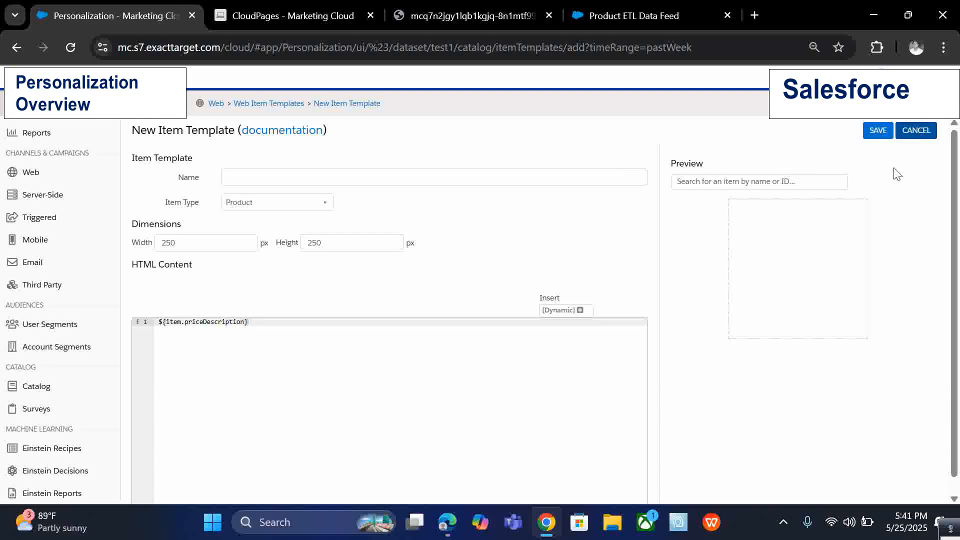
{"action": "left_click", "coordinate": [522, 320]}
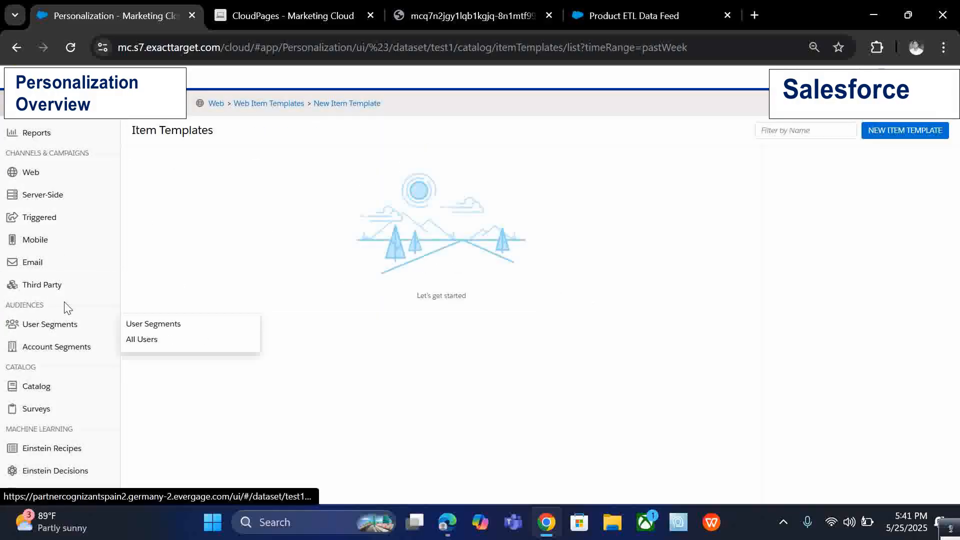
Start a new Open Time Email campaign and set Block 1's item type to Product.
{"action": "scroll", "coordinate": [62, 306], "scroll_direction": "down", "scroll_amount": 2}
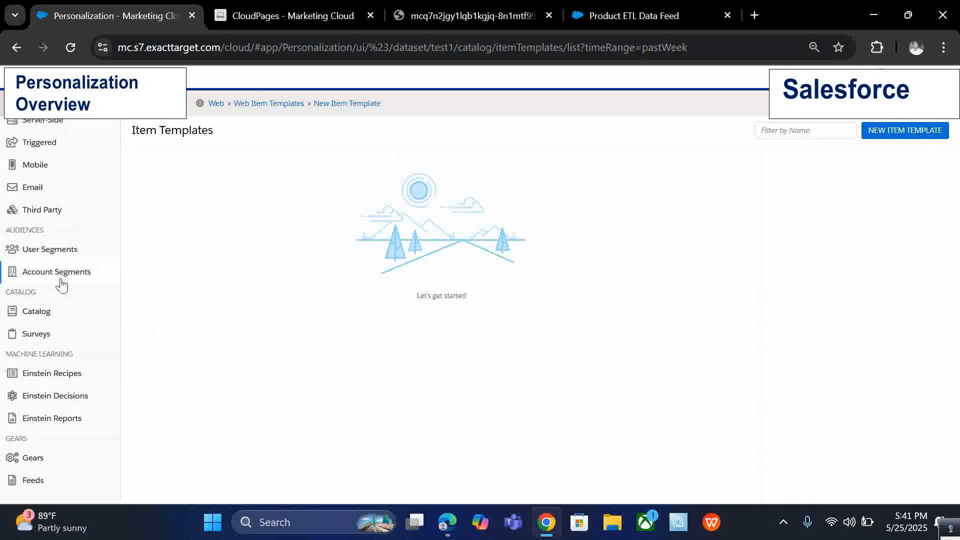
{"action": "scroll", "coordinate": [60, 248], "scroll_direction": "up", "scroll_amount": 2}
{"action": "mouse_move", "coordinate": [63, 261]}
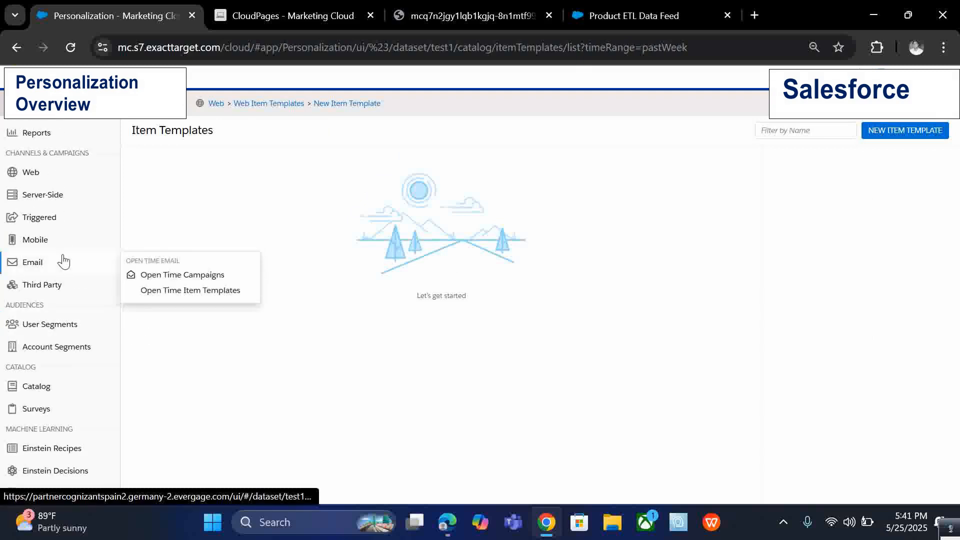
{"action": "left_click", "coordinate": [165, 276]}
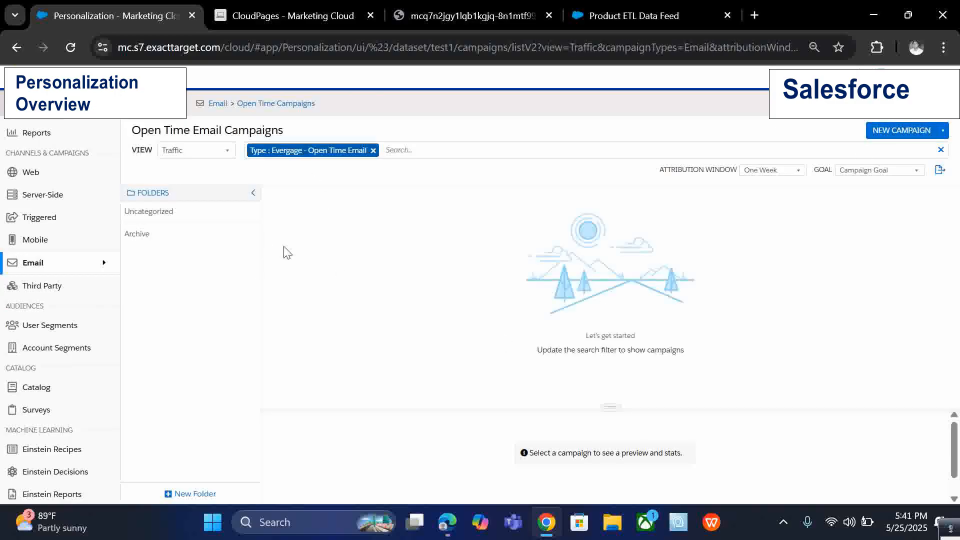
{"action": "left_click", "coordinate": [877, 131]}
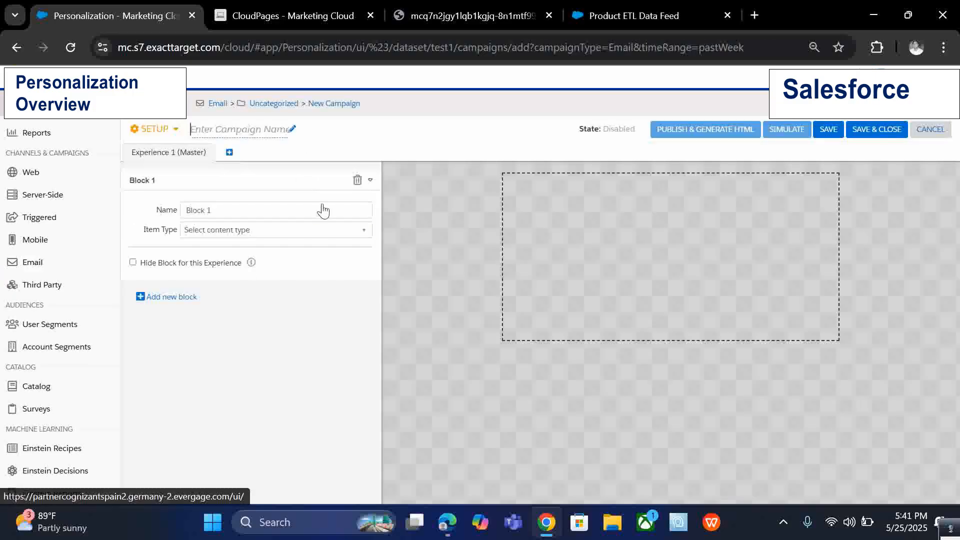
{"action": "left_click", "coordinate": [228, 231]}
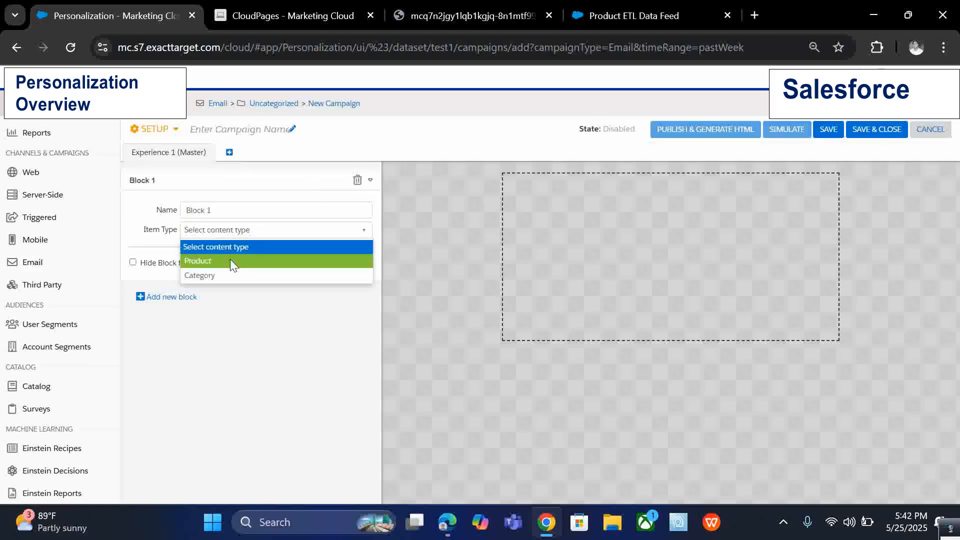
{"action": "left_click", "coordinate": [230, 259]}
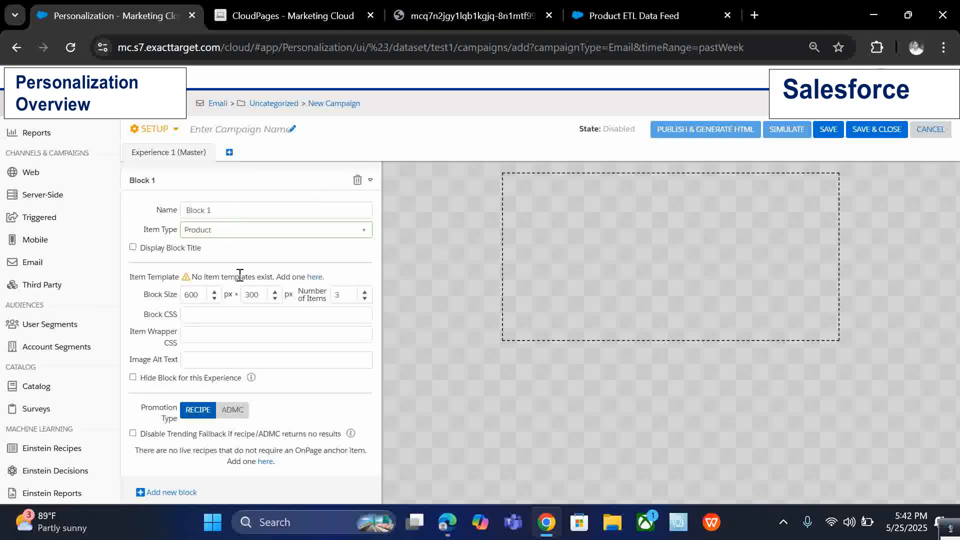
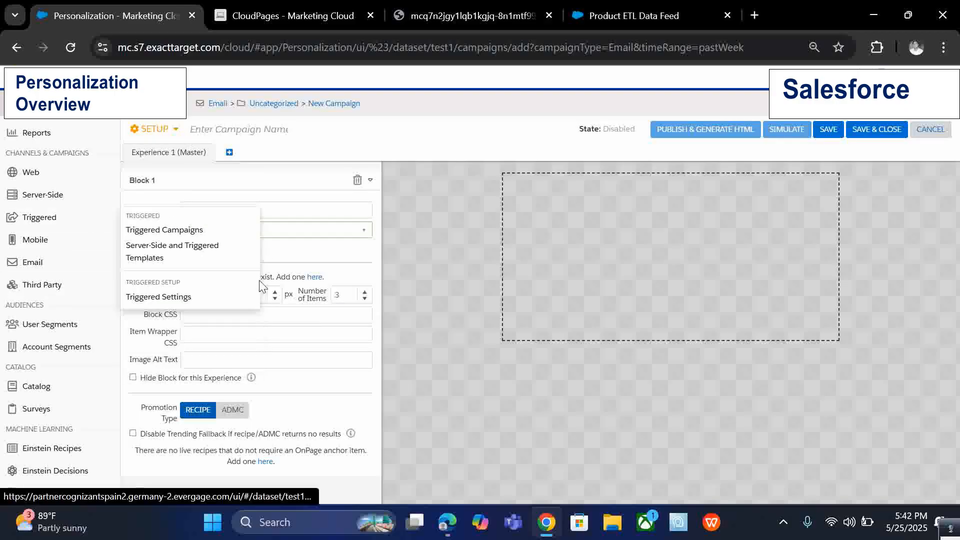
Start a new Mobile Push campaign, leaving the Open Time Email campaign unsaved.
{"action": "mouse_move", "coordinate": [81, 245]}
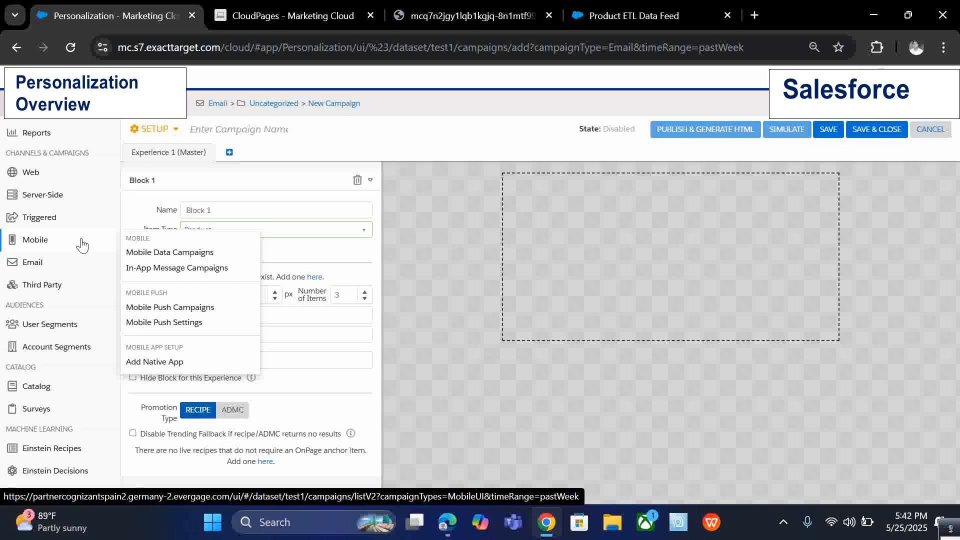
{"action": "left_click", "coordinate": [170, 310]}
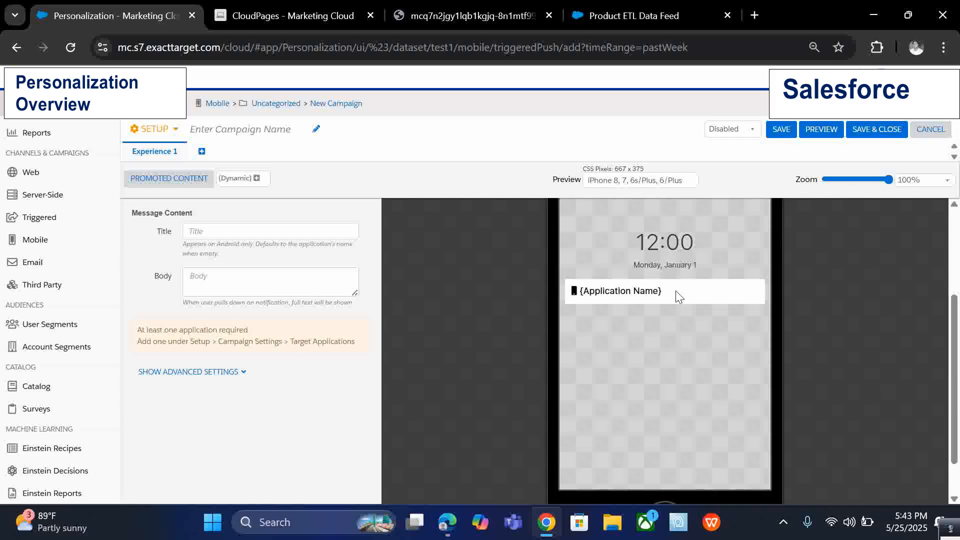
Open the campaign setup and add a second experience.
{"action": "left_click", "coordinate": [155, 138]}
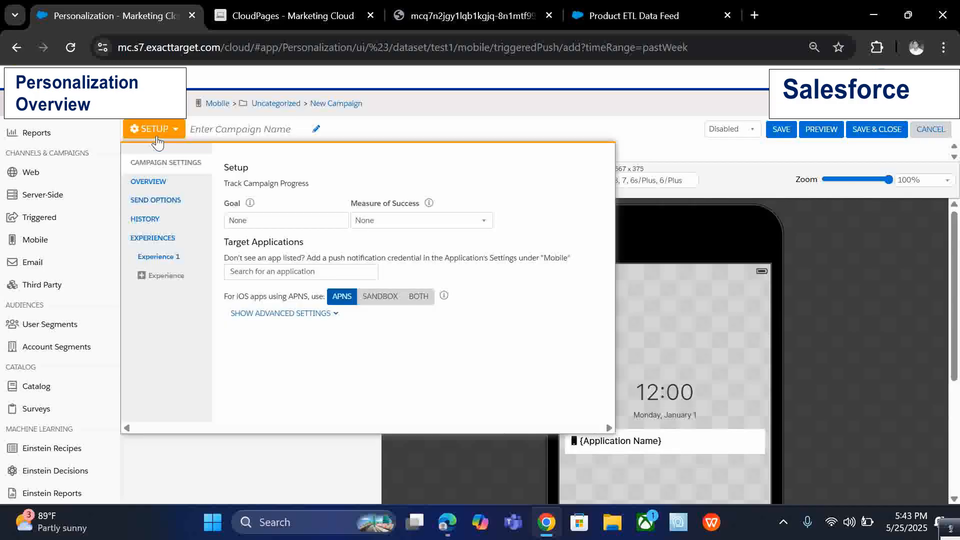
{"action": "left_click", "coordinate": [173, 276]}
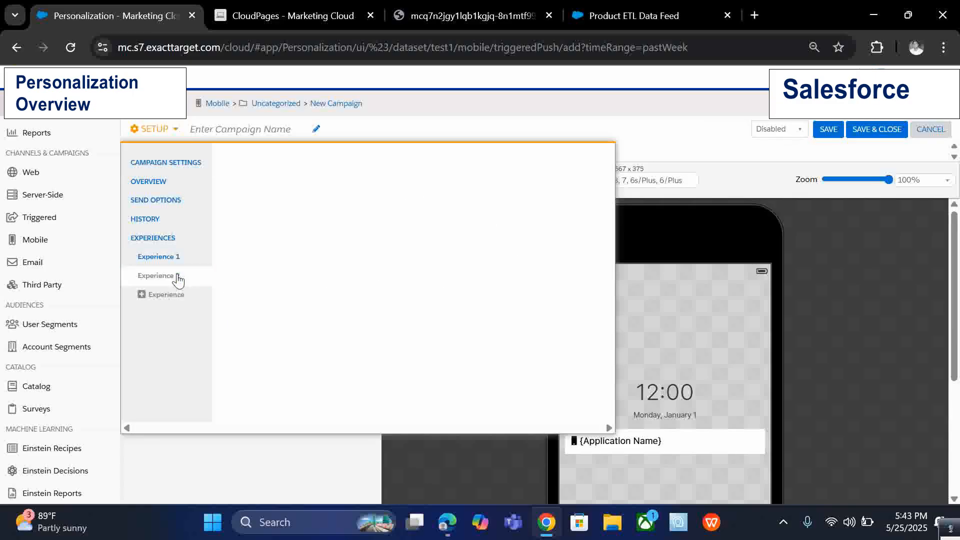
Set the experiences test mode to Rule-Based with Experience as the control mode.
{"action": "left_click", "coordinate": [175, 239]}
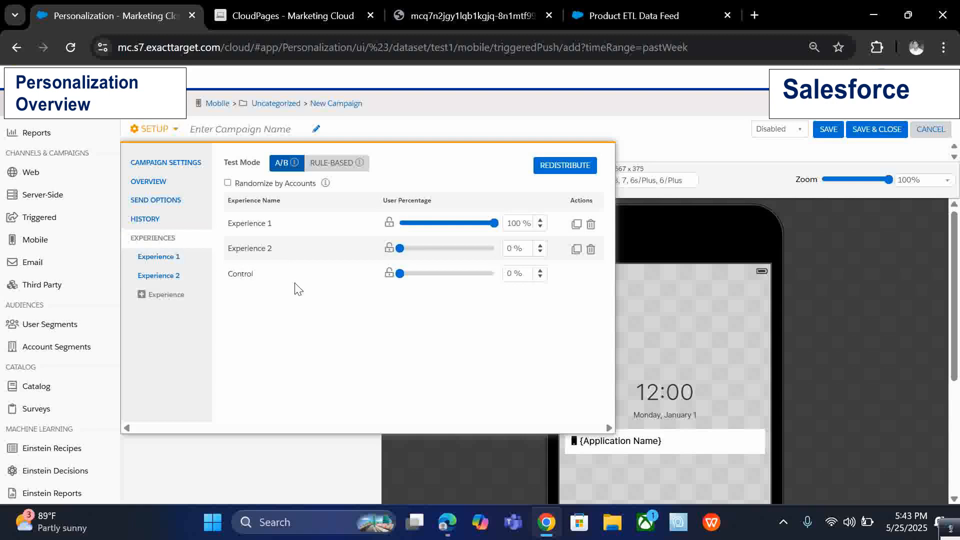
{"action": "left_click", "coordinate": [324, 165]}
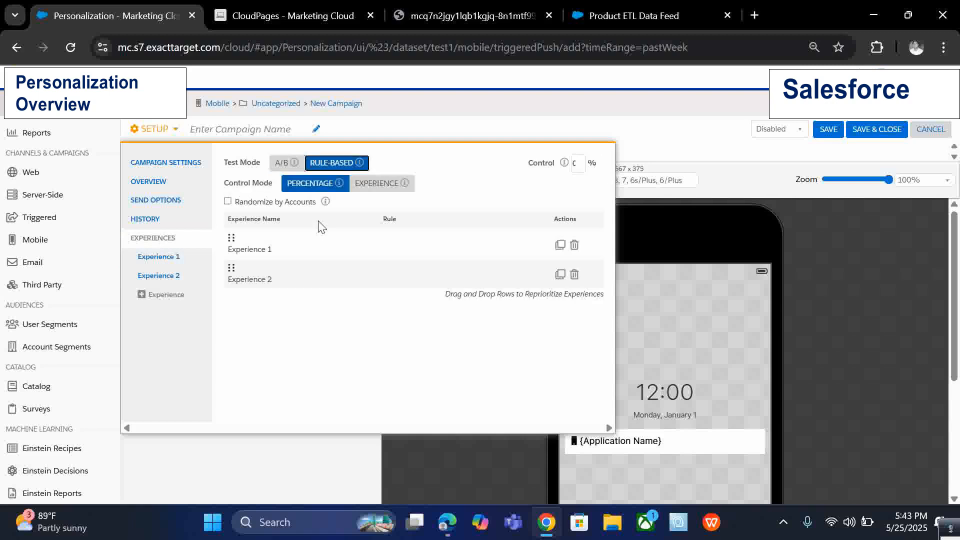
{"action": "left_click", "coordinate": [374, 187]}
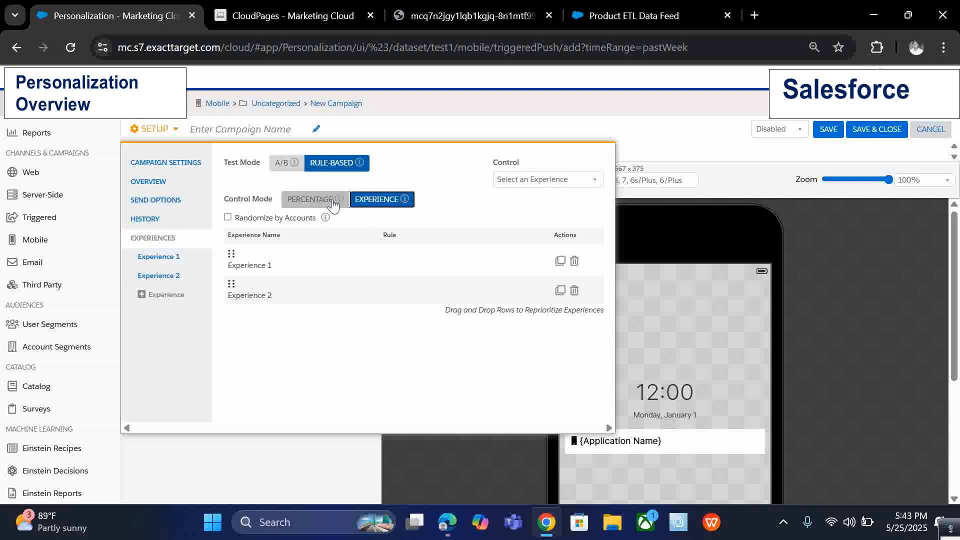
Review the campaign settings and send options of the mobile push campaign.
{"action": "left_click", "coordinate": [161, 169]}
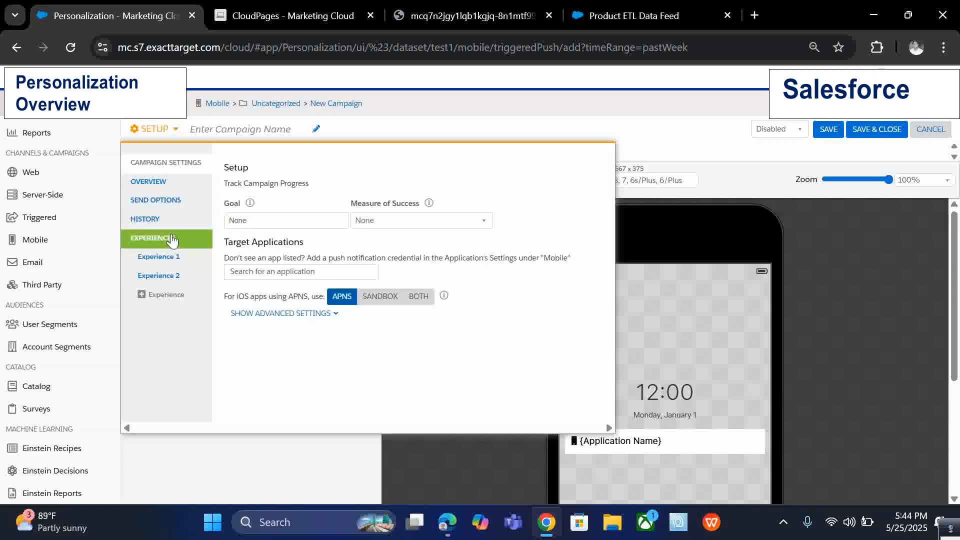
{"action": "left_click", "coordinate": [175, 206]}
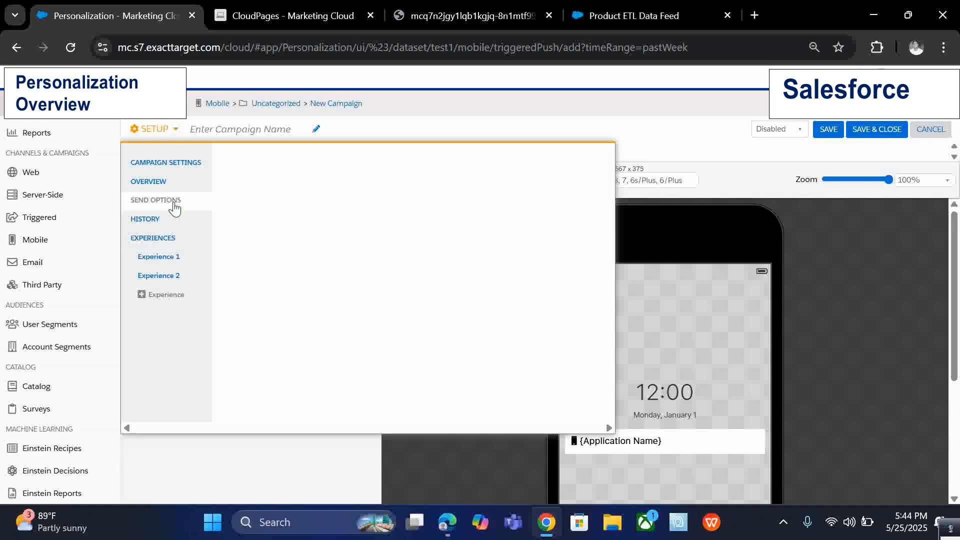
{"action": "left_click", "coordinate": [175, 242]}
Add a Segment rule to Experience 1's target users and open its segment list.
{"action": "left_click", "coordinate": [175, 264]}
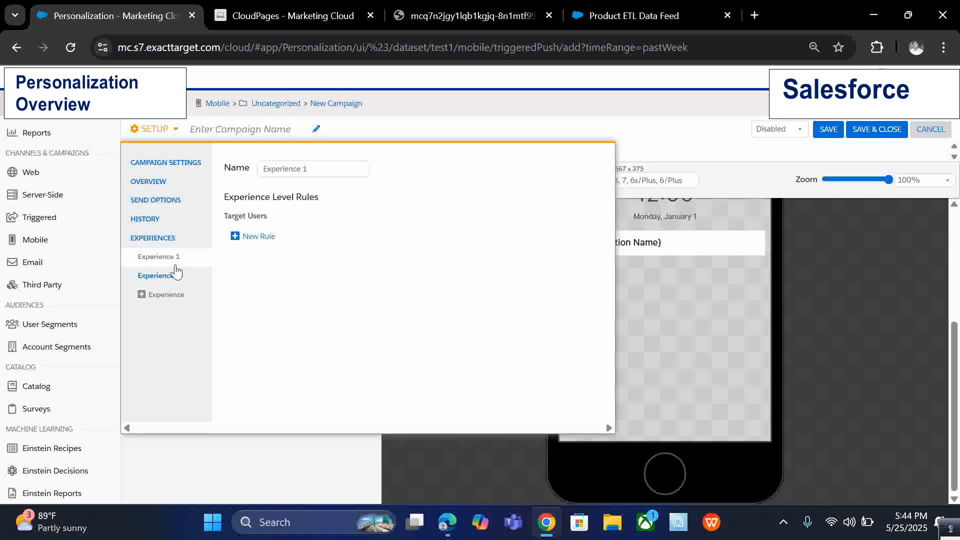
{"action": "left_click", "coordinate": [257, 237]}
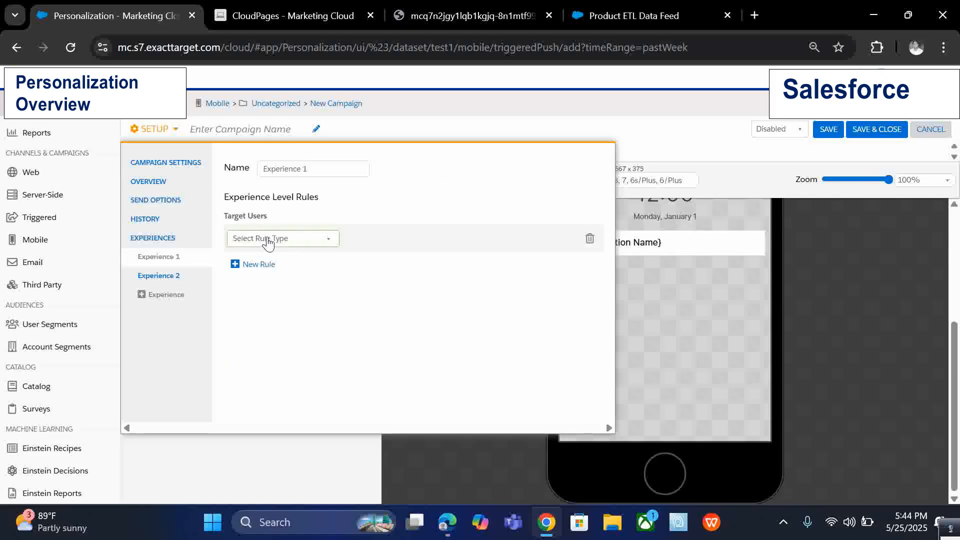
{"action": "left_click", "coordinate": [272, 238]}
{"action": "left_click", "coordinate": [269, 254]}
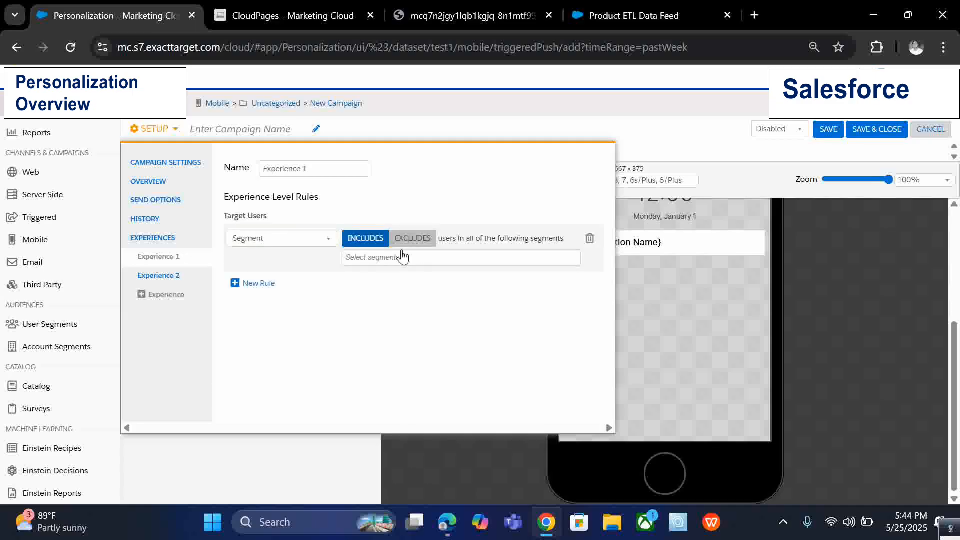
{"action": "left_click", "coordinate": [401, 256]}
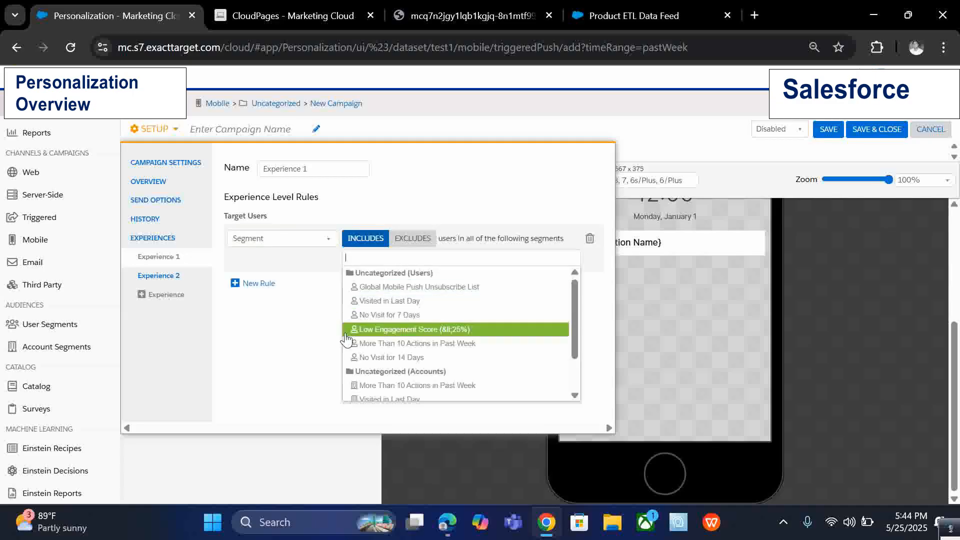
{"action": "left_click", "coordinate": [293, 287]}
Close the setup panel and cancel the mobile push campaign without saving.
{"action": "left_click", "coordinate": [148, 130]}
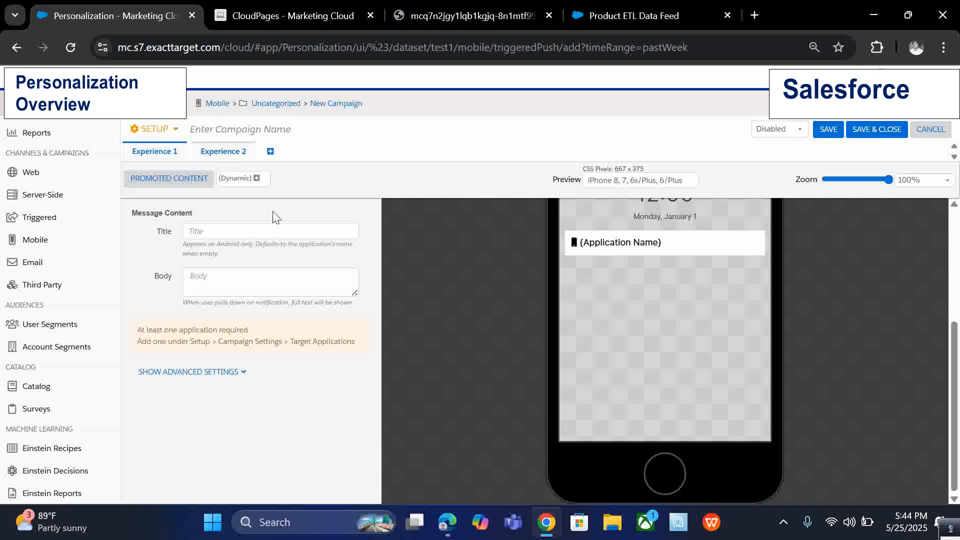
{"action": "scroll", "coordinate": [807, 270], "scroll_direction": "up", "scroll_amount": 3}
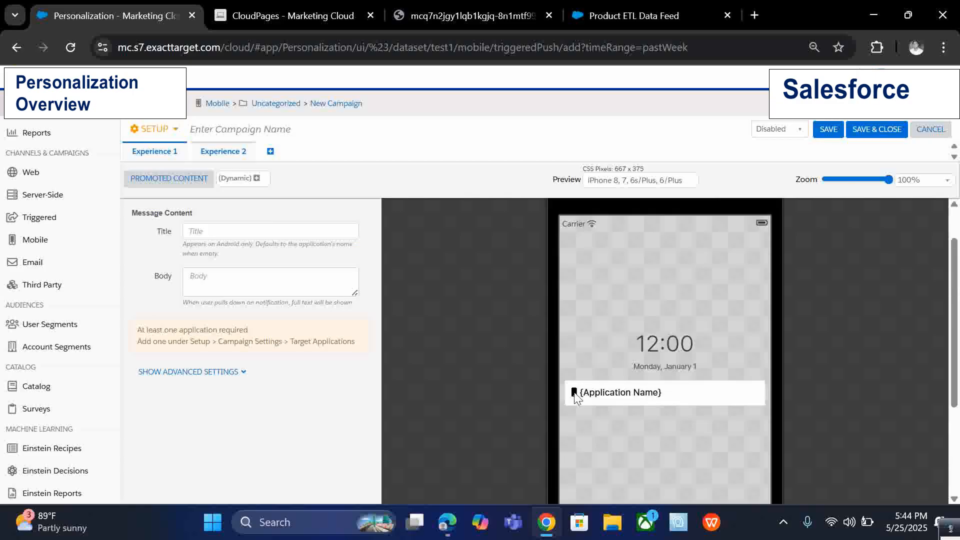
{"action": "left_click_drag", "start_coordinate": [576, 396], "coordinate": [689, 399]}
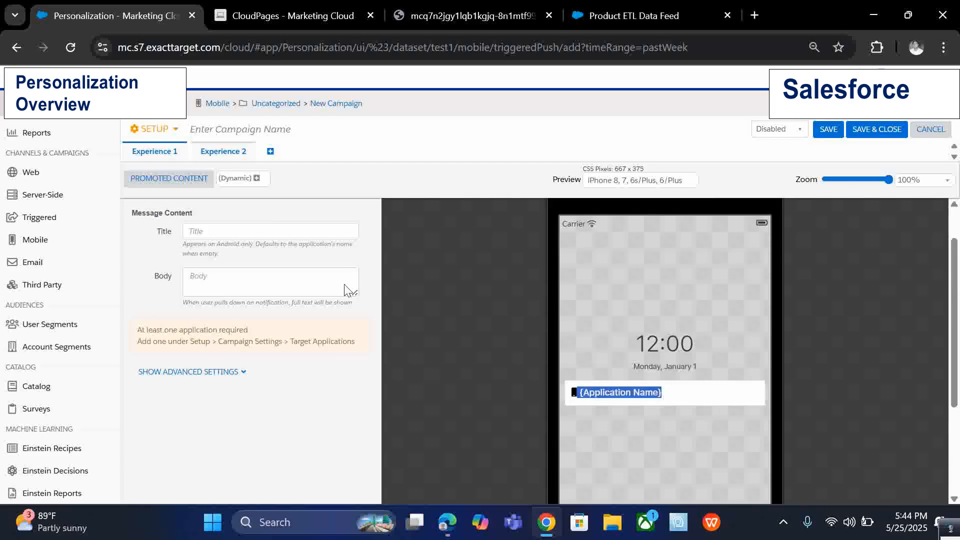
{"action": "left_click", "coordinate": [930, 129]}
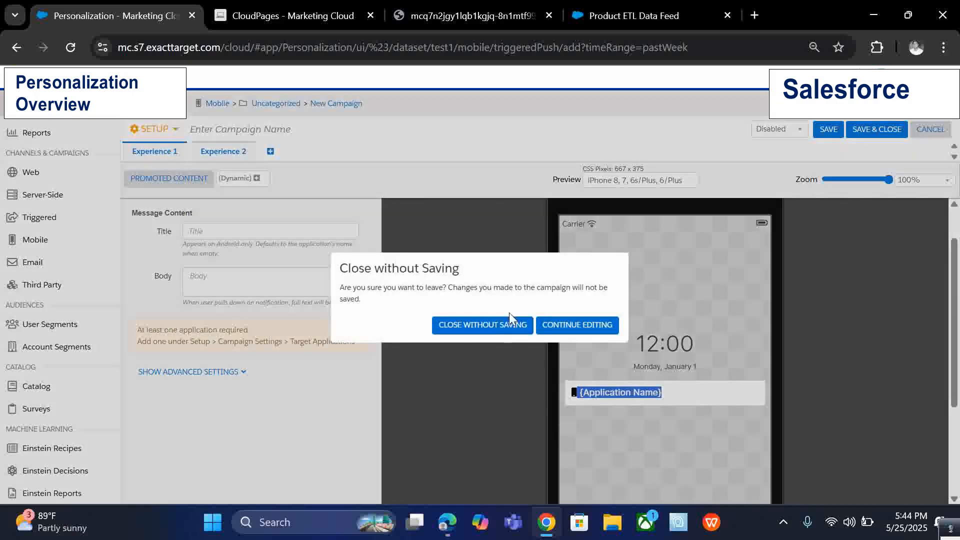
{"action": "left_click", "coordinate": [497, 322]}
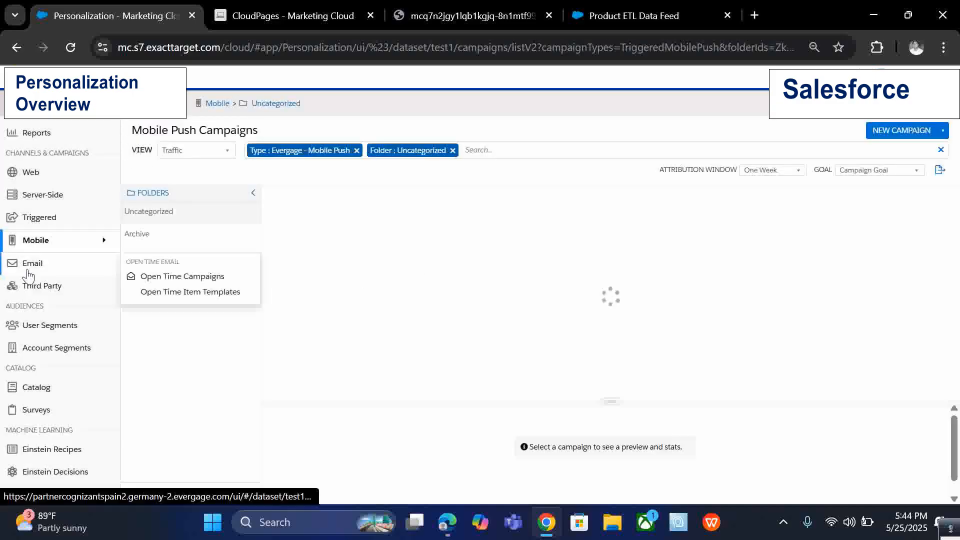
{"action": "mouse_move", "coordinate": [44, 284]}
{"action": "mouse_move", "coordinate": [46, 241]}
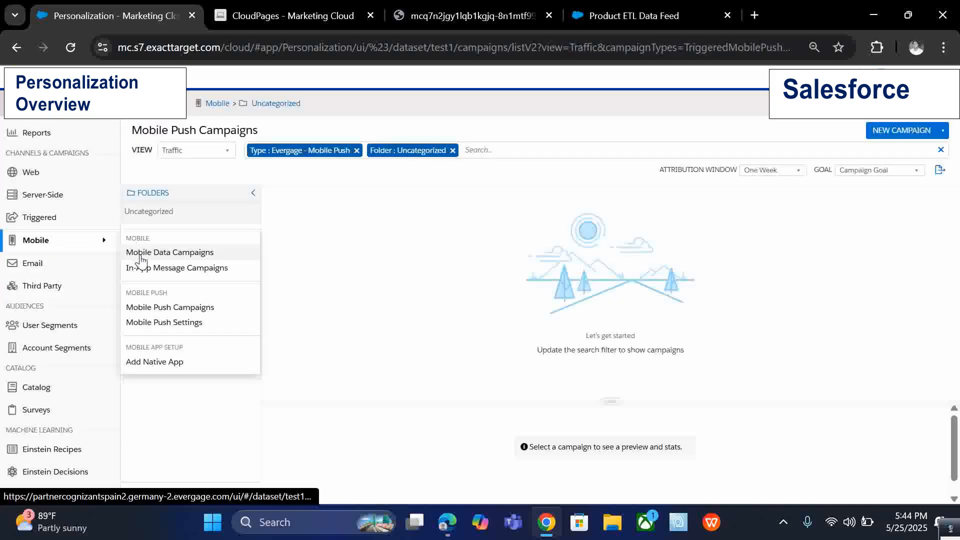
{"action": "scroll", "coordinate": [72, 315], "scroll_direction": "down", "scroll_amount": 2}
{"action": "mouse_move", "coordinate": [72, 313]}
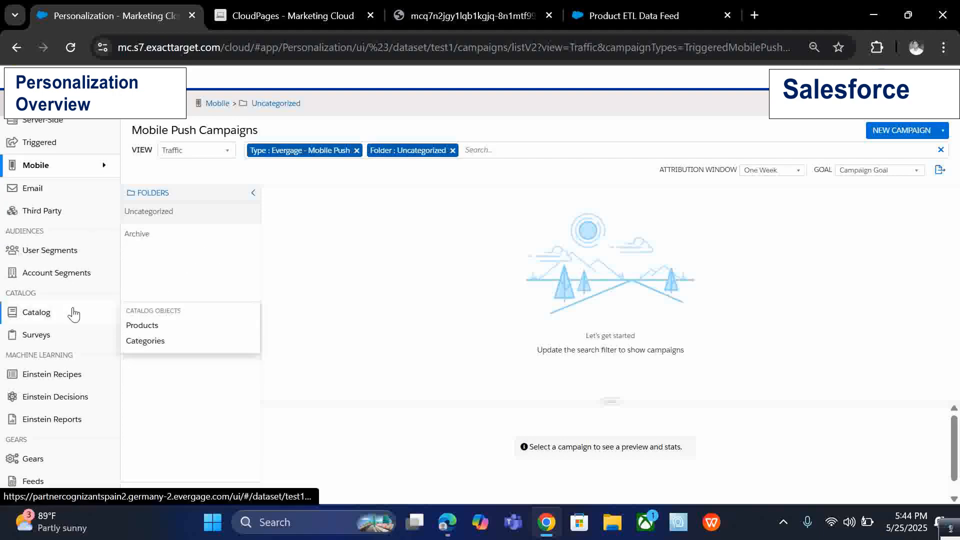
{"action": "scroll", "coordinate": [73, 313], "scroll_direction": "down", "scroll_amount": 2}
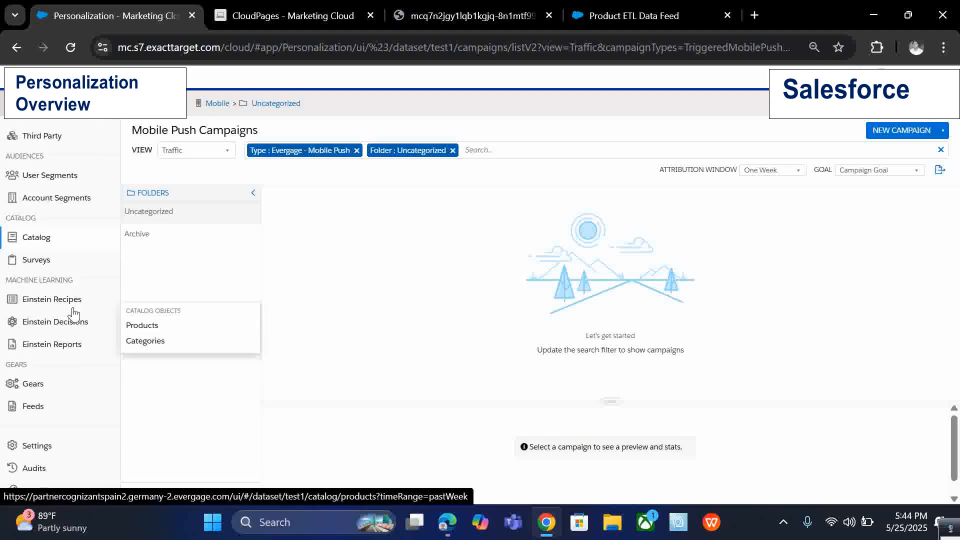
{"action": "scroll", "coordinate": [74, 312], "scroll_direction": "down", "scroll_amount": 1}
{"action": "scroll", "coordinate": [74, 313], "scroll_direction": "up", "scroll_amount": 5}
{"action": "mouse_move", "coordinate": [73, 141]}
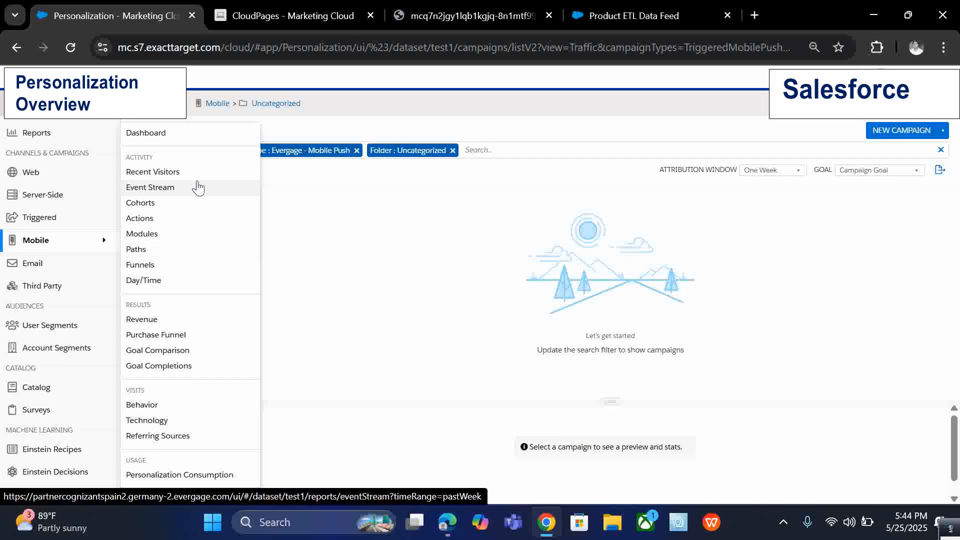
Open the Goal Comparison report, then the Revenue report, and scroll through the revenue figures.
{"action": "left_click", "coordinate": [178, 349]}
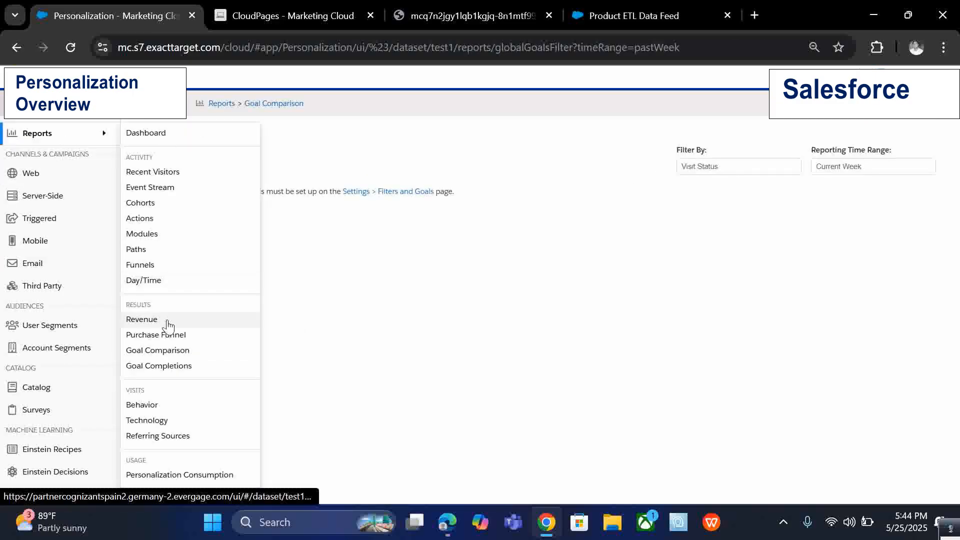
{"action": "left_click", "coordinate": [167, 325]}
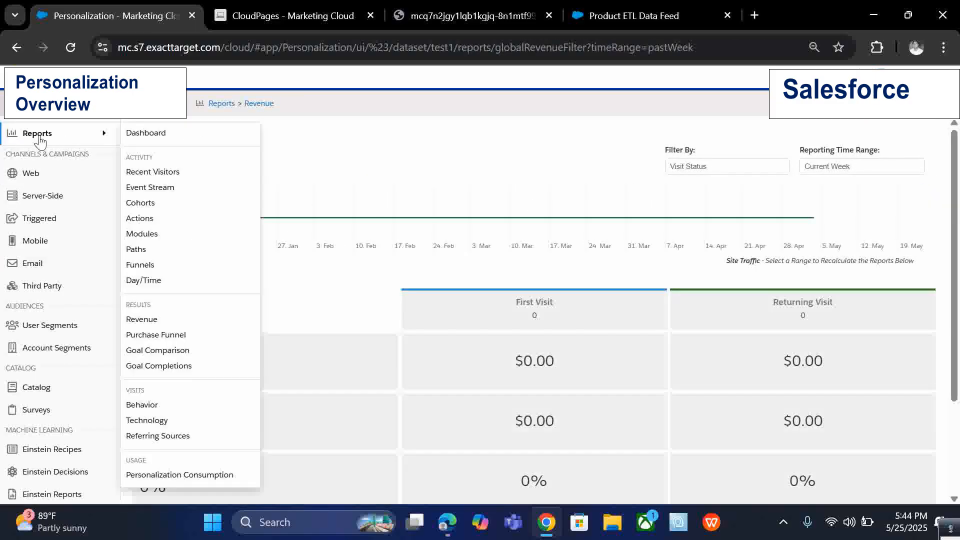
{"action": "scroll", "coordinate": [491, 282], "scroll_direction": "down", "scroll_amount": 3}
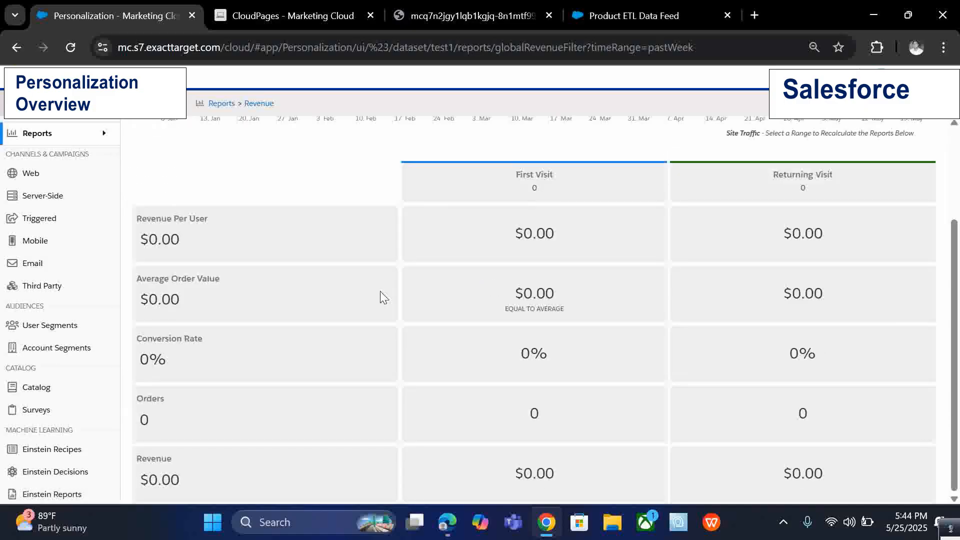
{"action": "scroll", "coordinate": [380, 291], "scroll_direction": "up", "scroll_amount": 3}
Open the Technology report, then the Behavior report.
{"action": "mouse_move", "coordinate": [85, 135]}
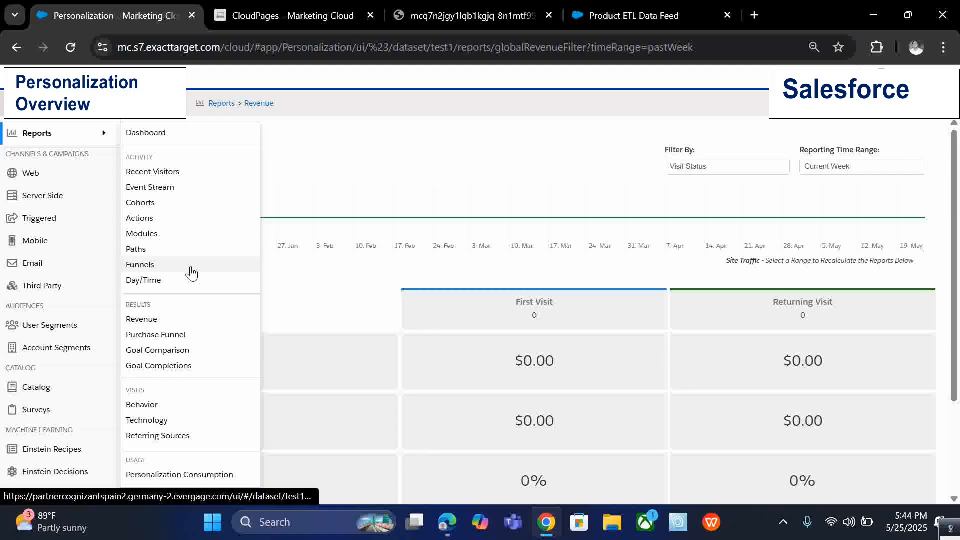
{"action": "left_click", "coordinate": [161, 420]}
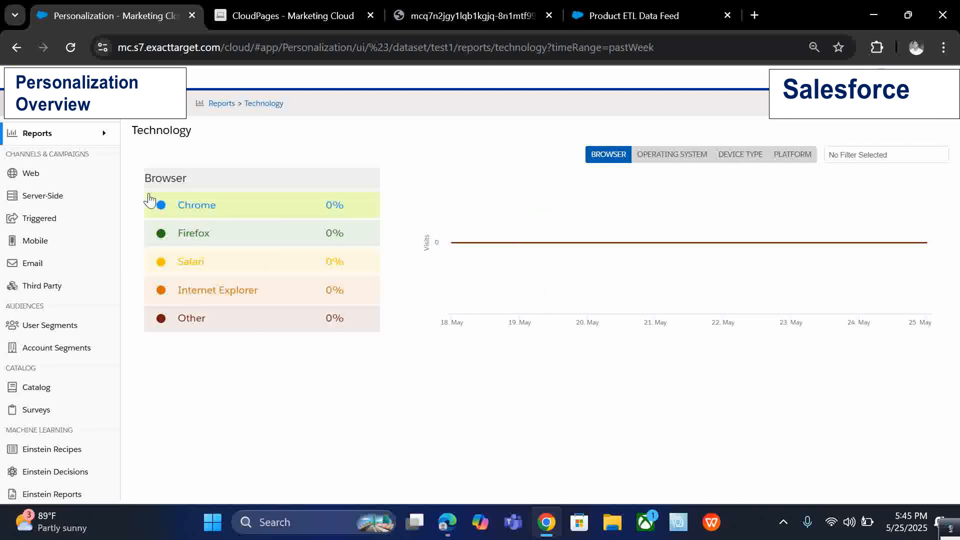
{"action": "mouse_move", "coordinate": [96, 134]}
{"action": "left_click", "coordinate": [149, 404]}
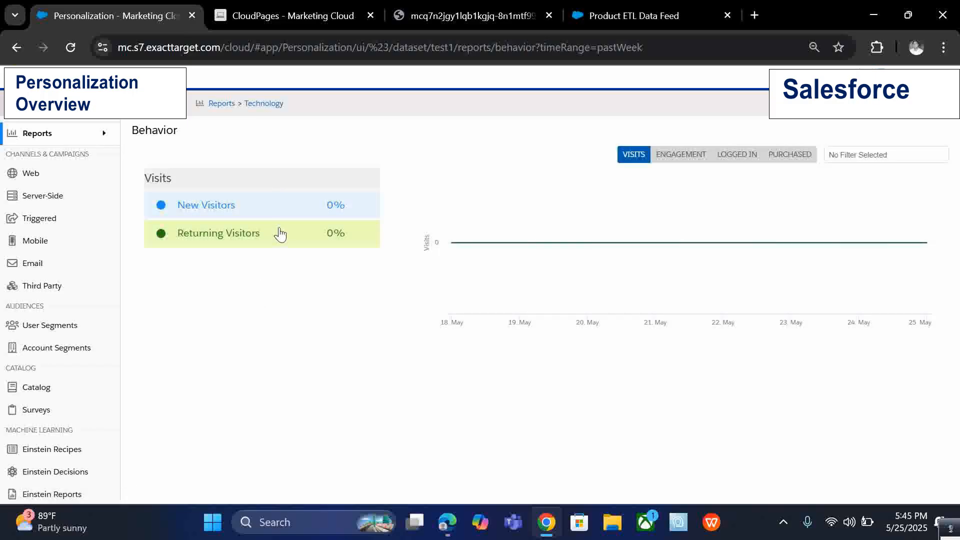
Start a new survey in the Survey Designer.
{"action": "scroll", "coordinate": [64, 334], "scroll_direction": "down", "scroll_amount": 3}
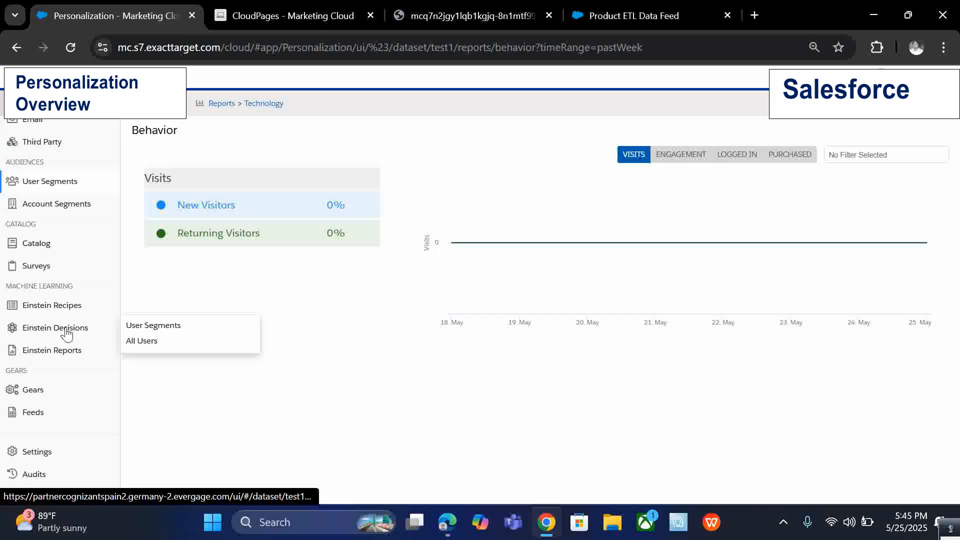
{"action": "mouse_move", "coordinate": [73, 412]}
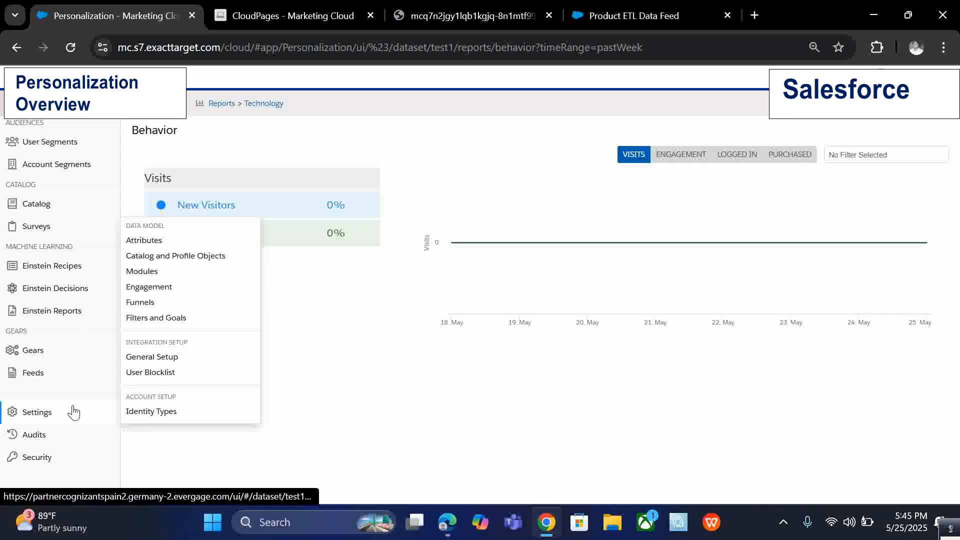
{"action": "scroll", "coordinate": [74, 421], "scroll_direction": "up", "scroll_amount": 3}
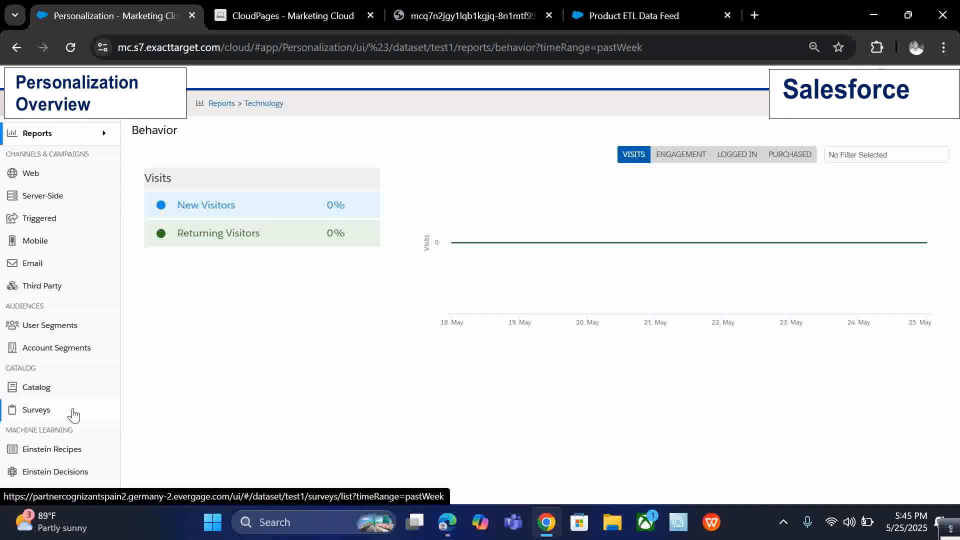
{"action": "left_click", "coordinate": [72, 412]}
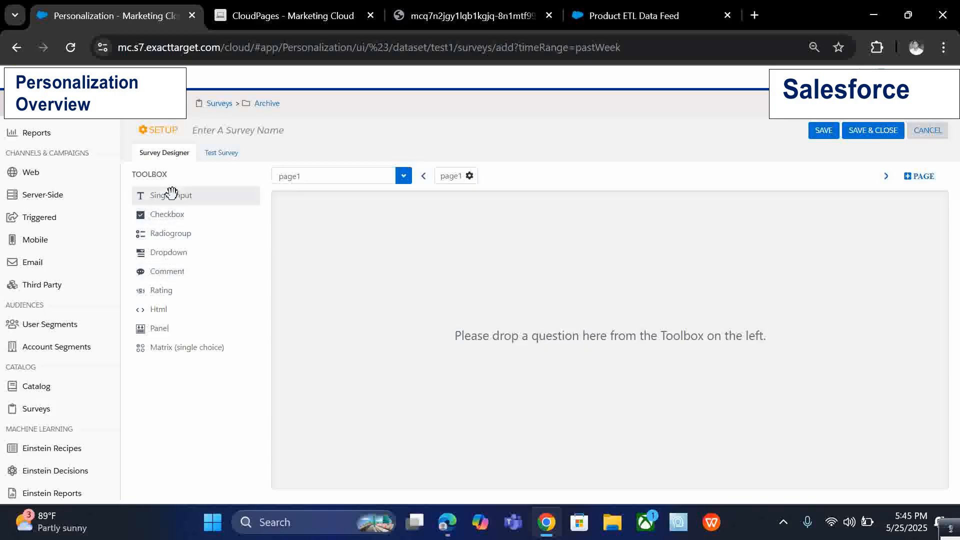
Add Single Input, Checkbox and Radiogroup questions to page1, ordered Checkbox, Radiogroup, Single Input.
{"action": "left_click_drag", "start_coordinate": [173, 191], "coordinate": [383, 300]}
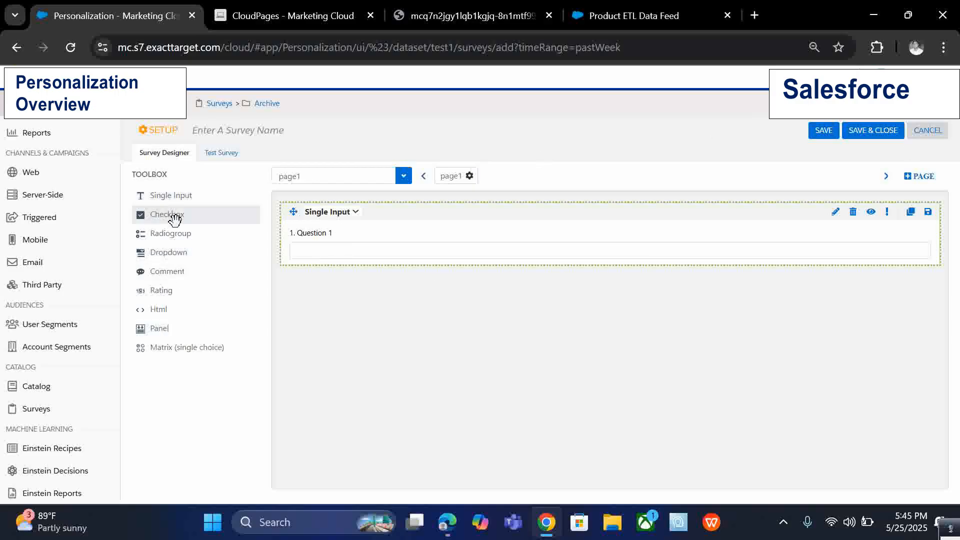
{"action": "left_click_drag", "start_coordinate": [174, 219], "coordinate": [367, 248]}
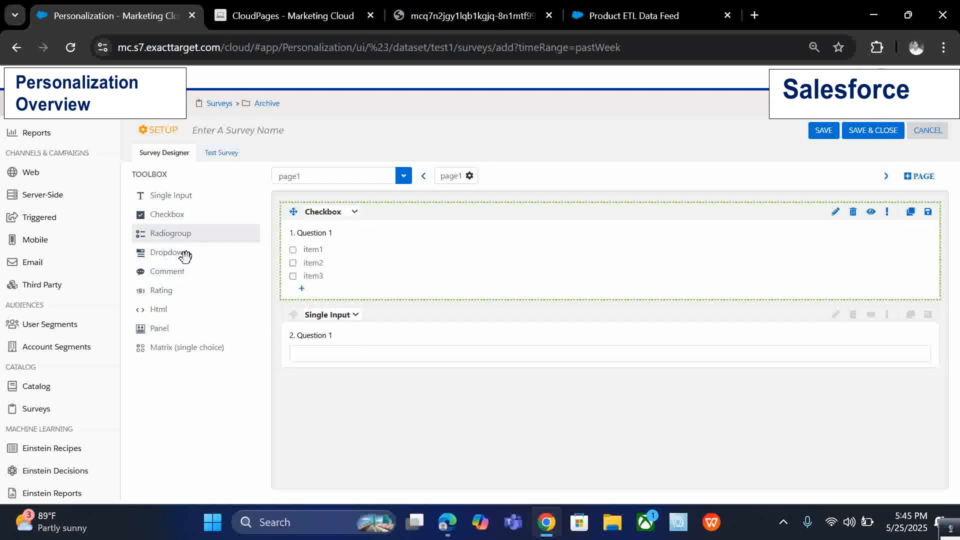
{"action": "left_click_drag", "start_coordinate": [180, 234], "coordinate": [445, 344]}
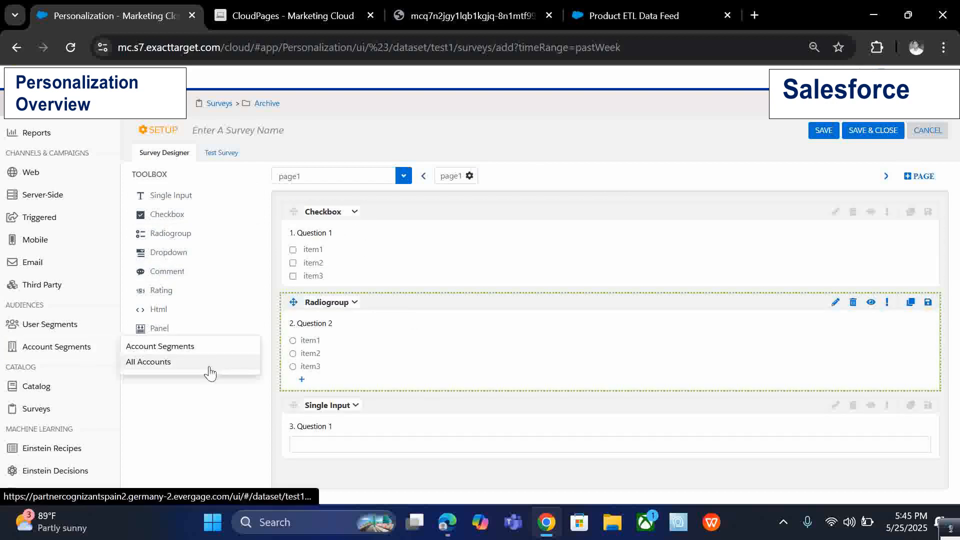
Preview the survey in test mode, then return to the Survey Designer.
{"action": "left_click", "coordinate": [228, 155]}
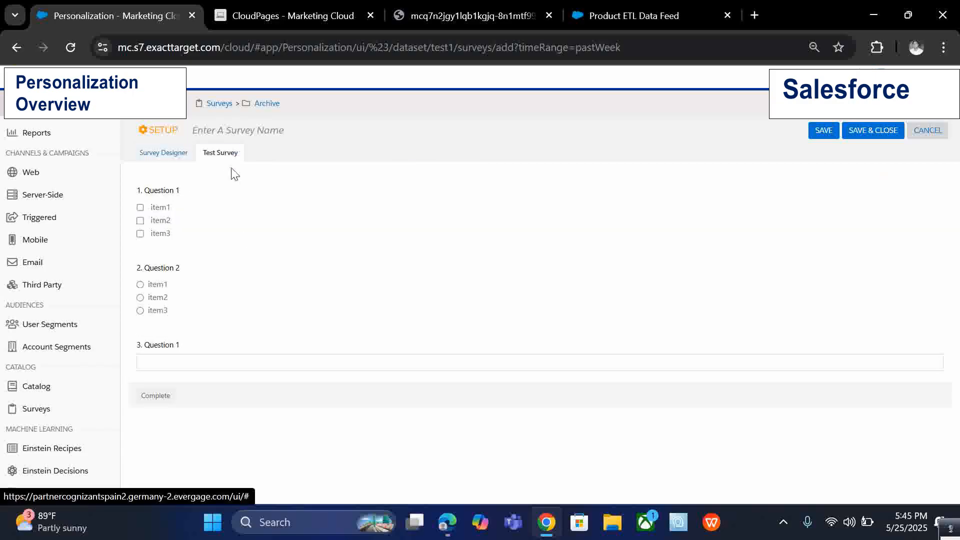
{"action": "left_click", "coordinate": [171, 157]}
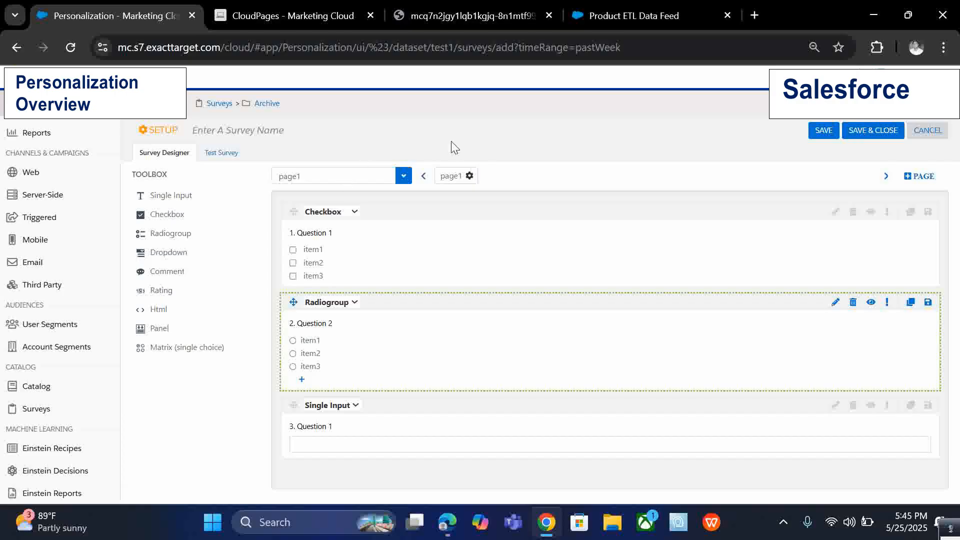
Open the Attributes settings and view the Survey Attributes tab.
{"action": "scroll", "coordinate": [43, 360], "scroll_direction": "down", "scroll_amount": 4}
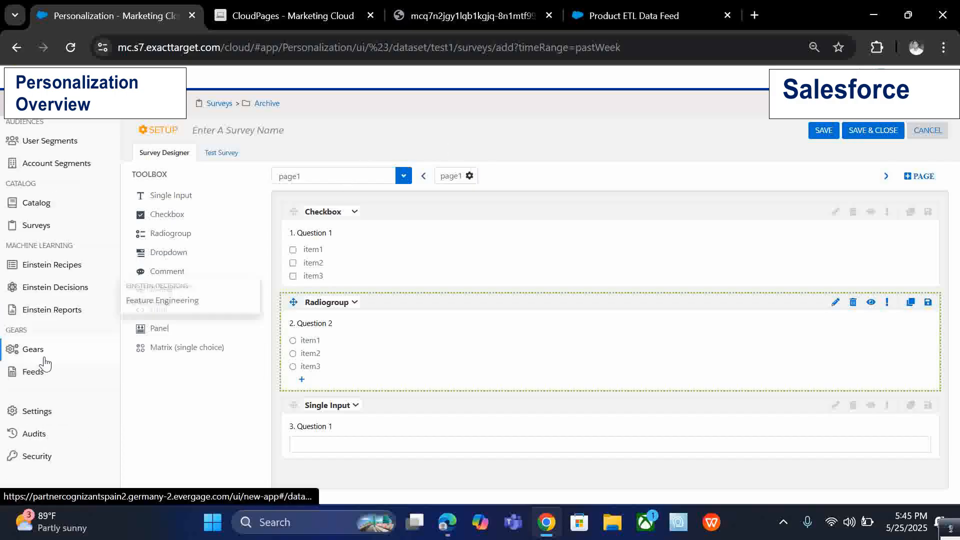
{"action": "mouse_move", "coordinate": [20, 456]}
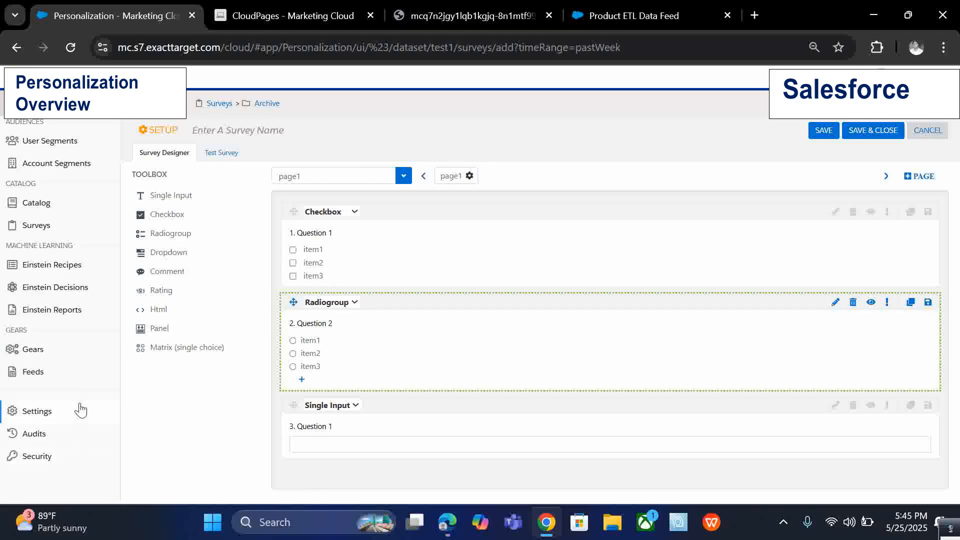
{"action": "mouse_move", "coordinate": [100, 414]}
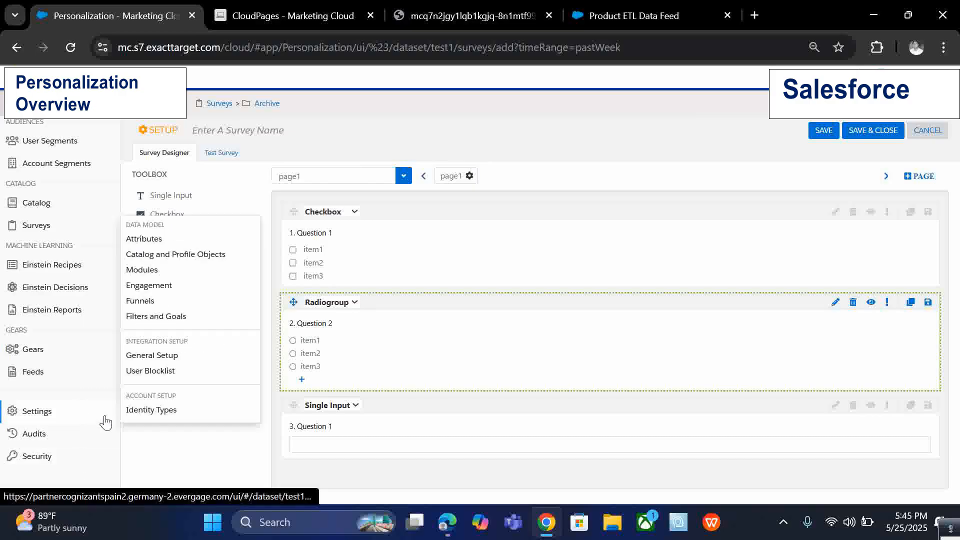
{"action": "left_click", "coordinate": [188, 241]}
{"action": "left_click", "coordinate": [325, 158]}
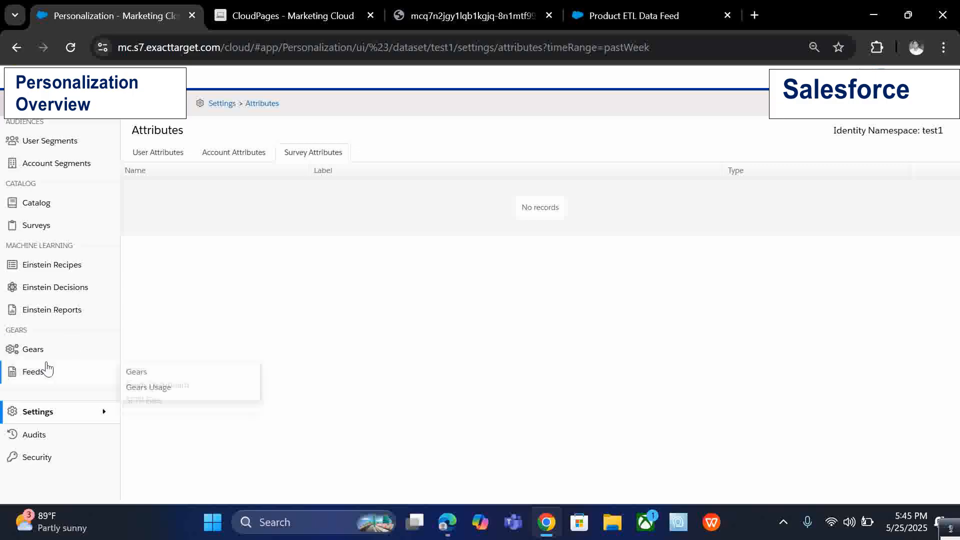
{"action": "scroll", "coordinate": [50, 360], "scroll_direction": "up", "scroll_amount": 3}
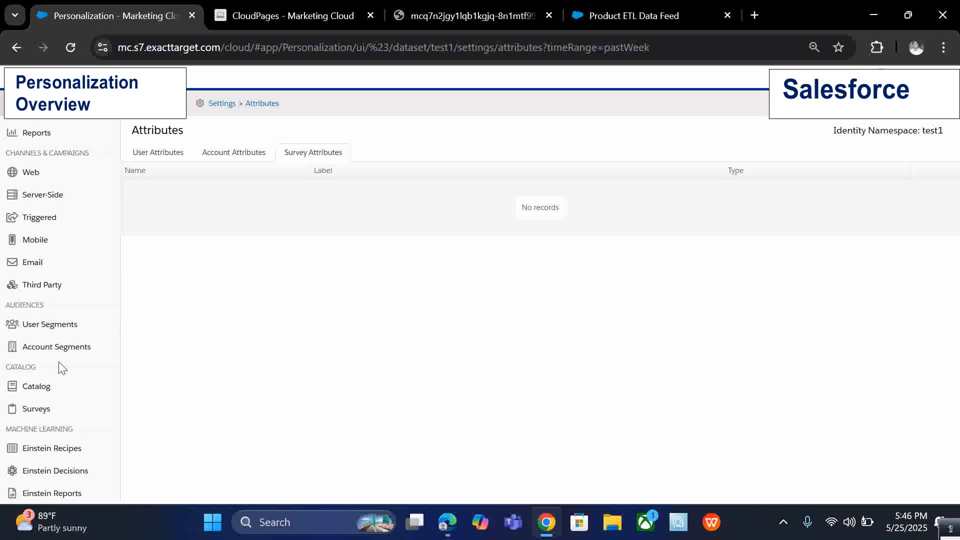
{"action": "scroll", "coordinate": [60, 380], "scroll_direction": "down", "scroll_amount": 3}
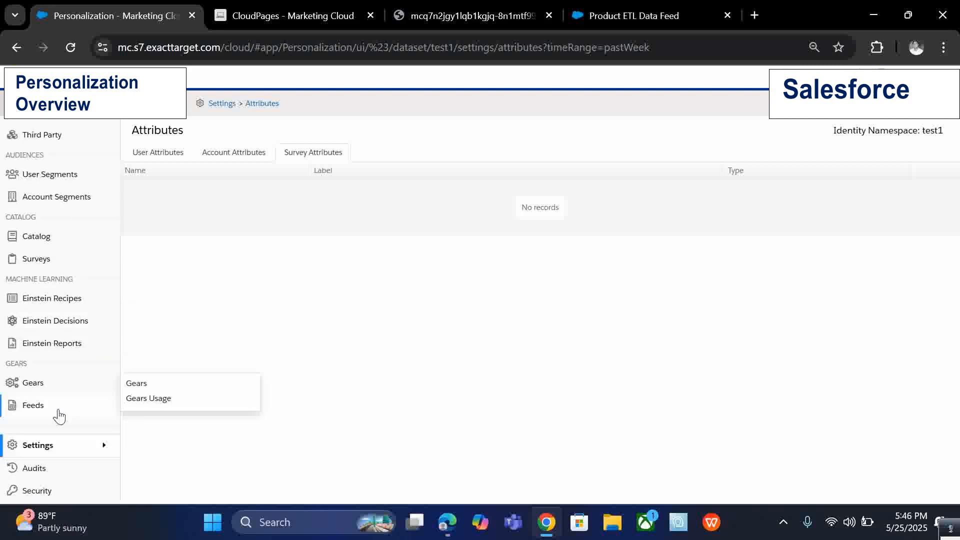
{"action": "scroll", "coordinate": [59, 421], "scroll_direction": "up", "scroll_amount": 3}
{"action": "mouse_move", "coordinate": [68, 198]}
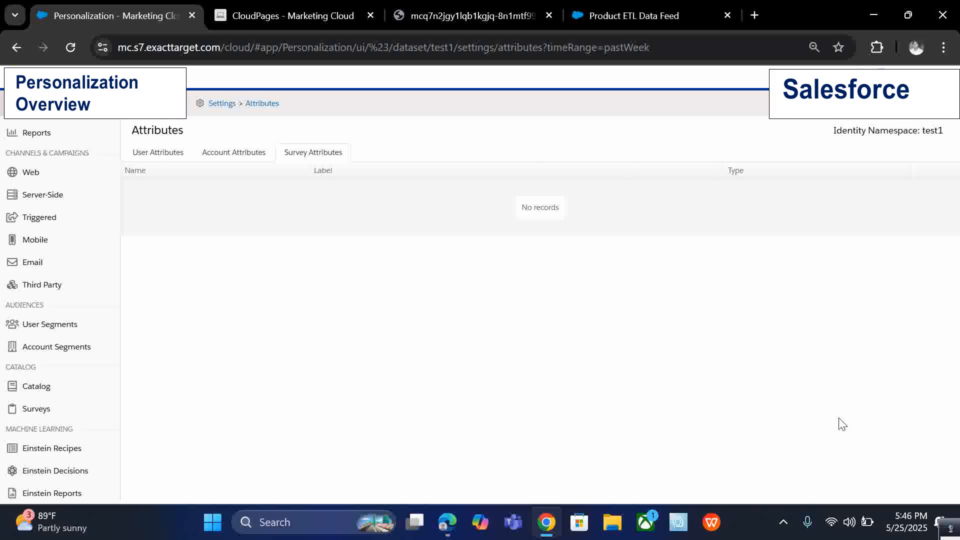
{"action": "left_click", "coordinate": [951, 531]}
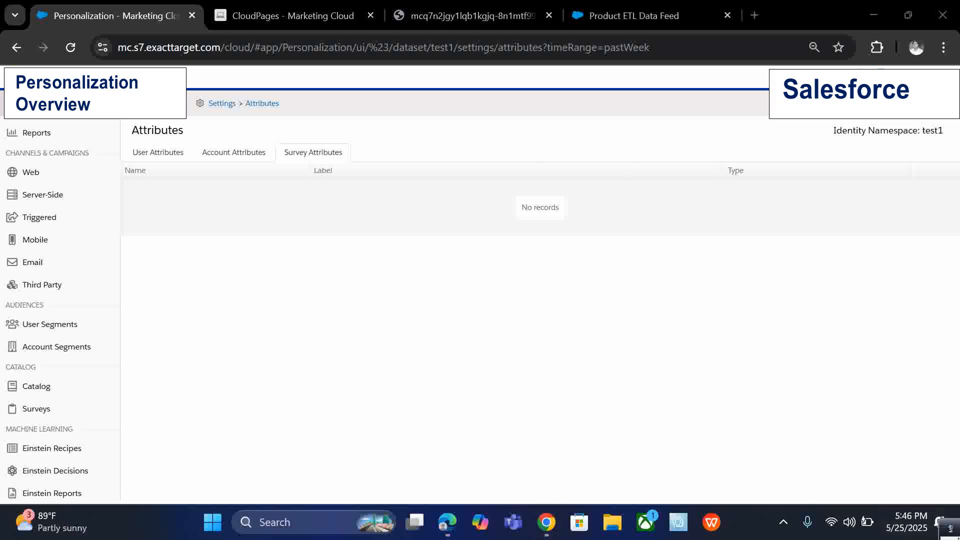